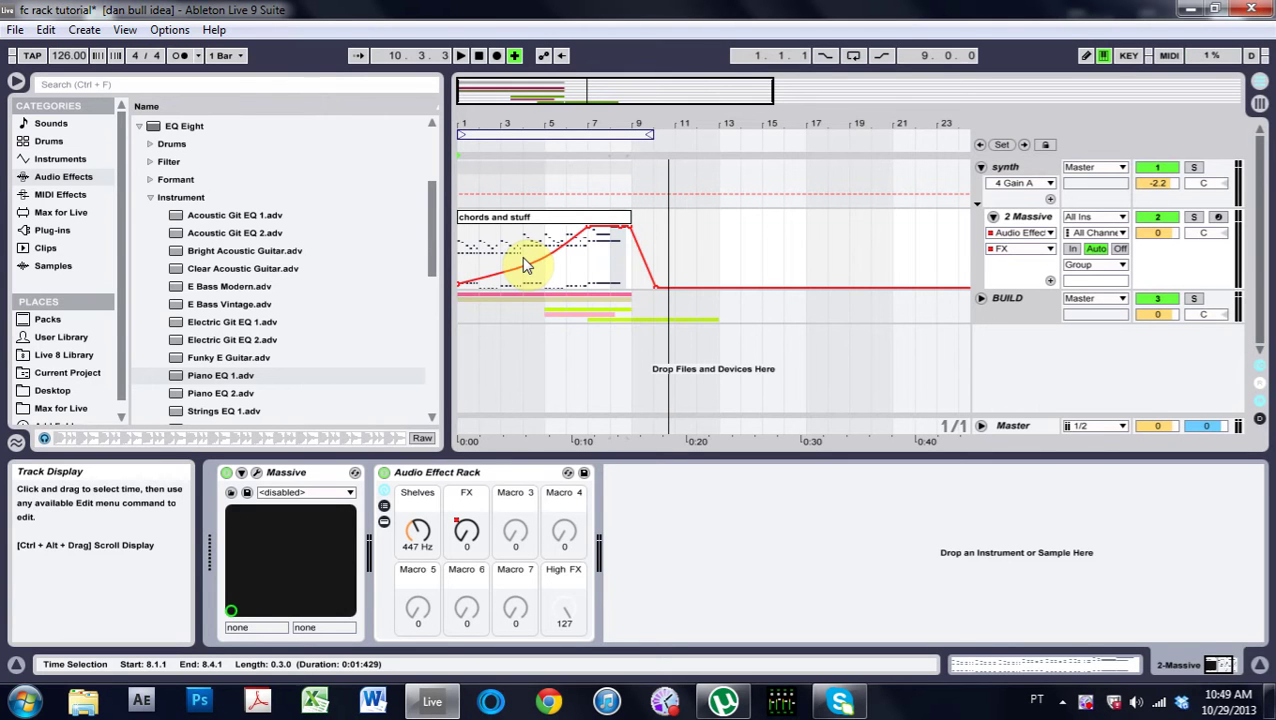
Step: Play the full arrangement through the build-up and stop playback
{"action": "left_click_drag", "start_coordinate": [524, 265], "coordinate": [580, 347]}
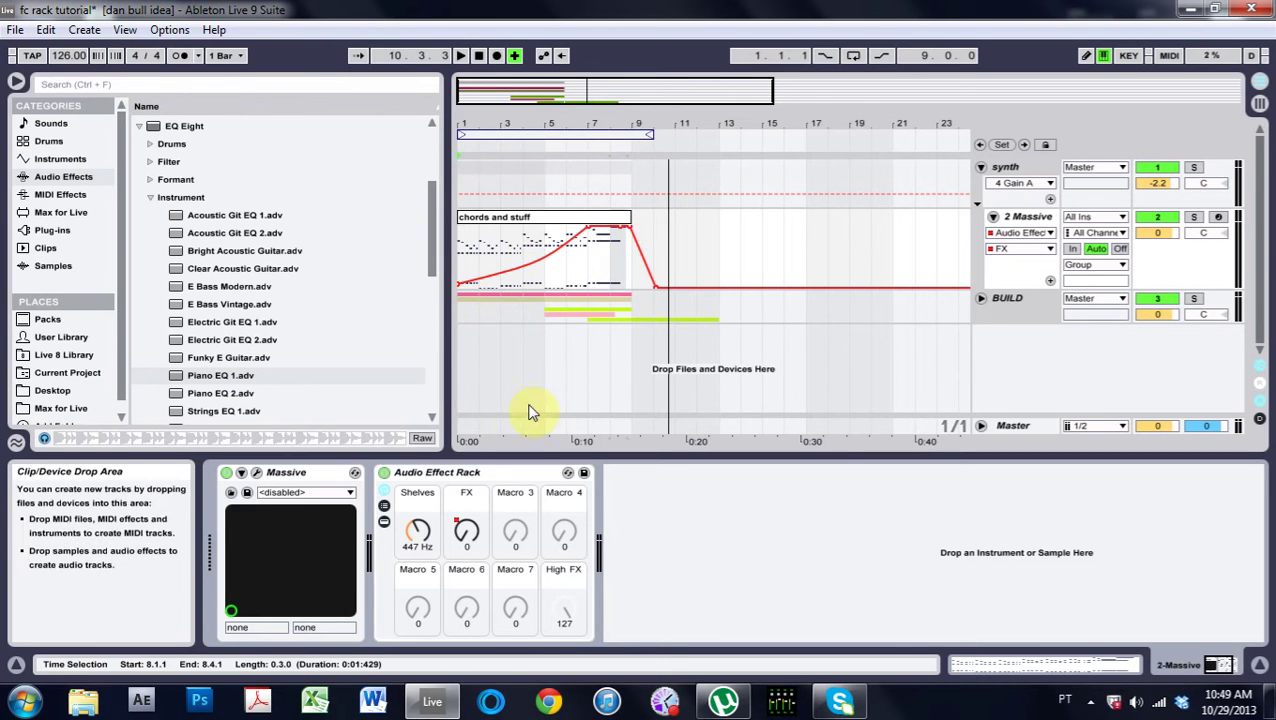
{"action": "left_click", "coordinate": [541, 318]}
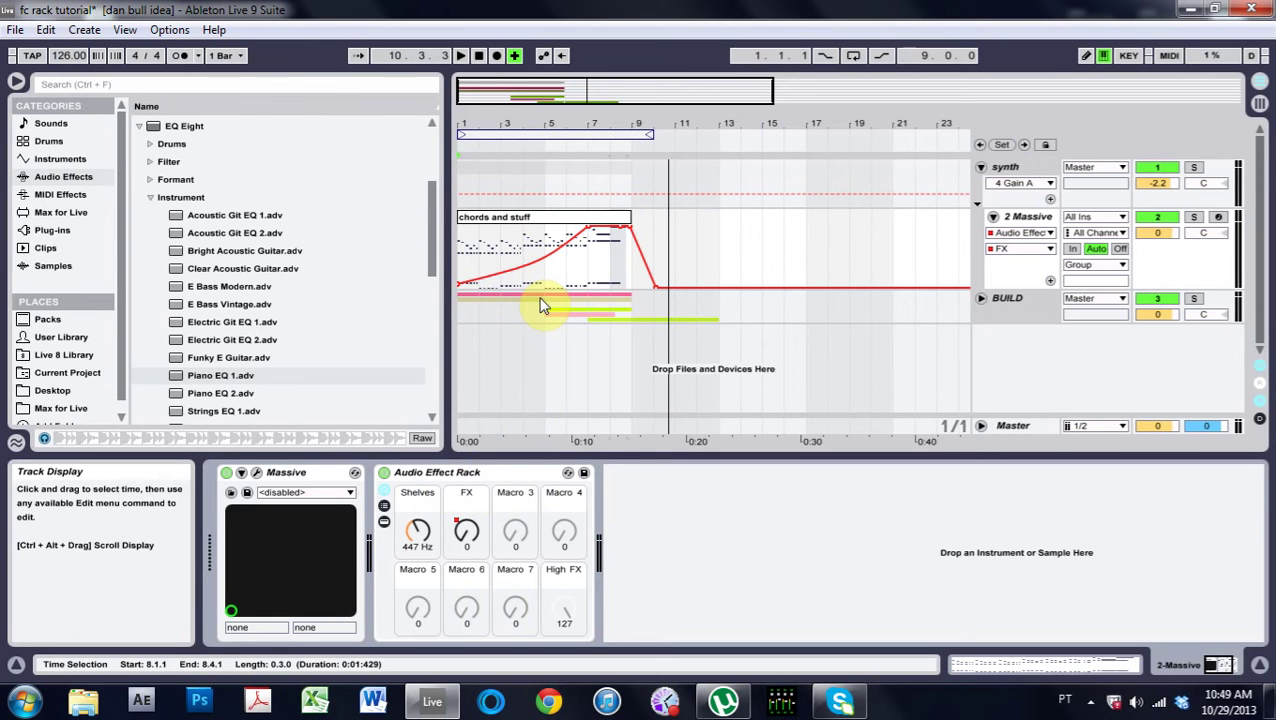
{"action": "left_click", "coordinate": [479, 57]}
{"action": "left_click", "coordinate": [461, 57]}
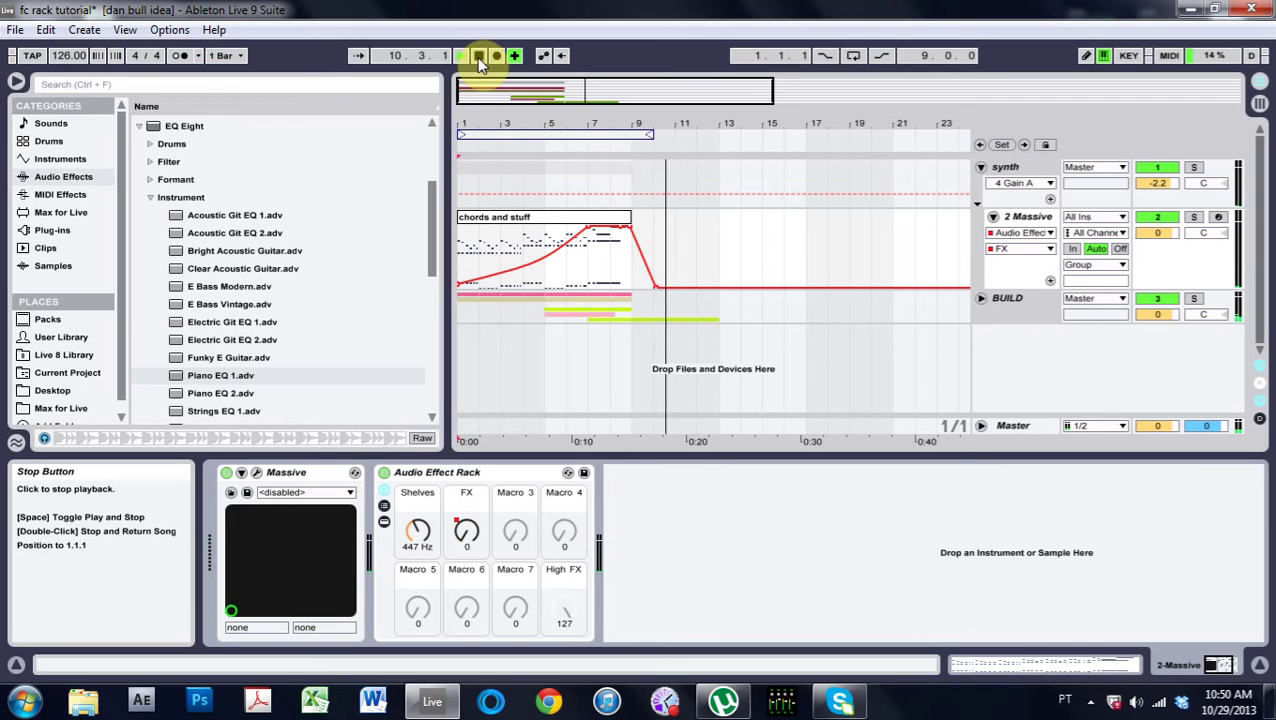
{"action": "left_click", "coordinate": [479, 57]}
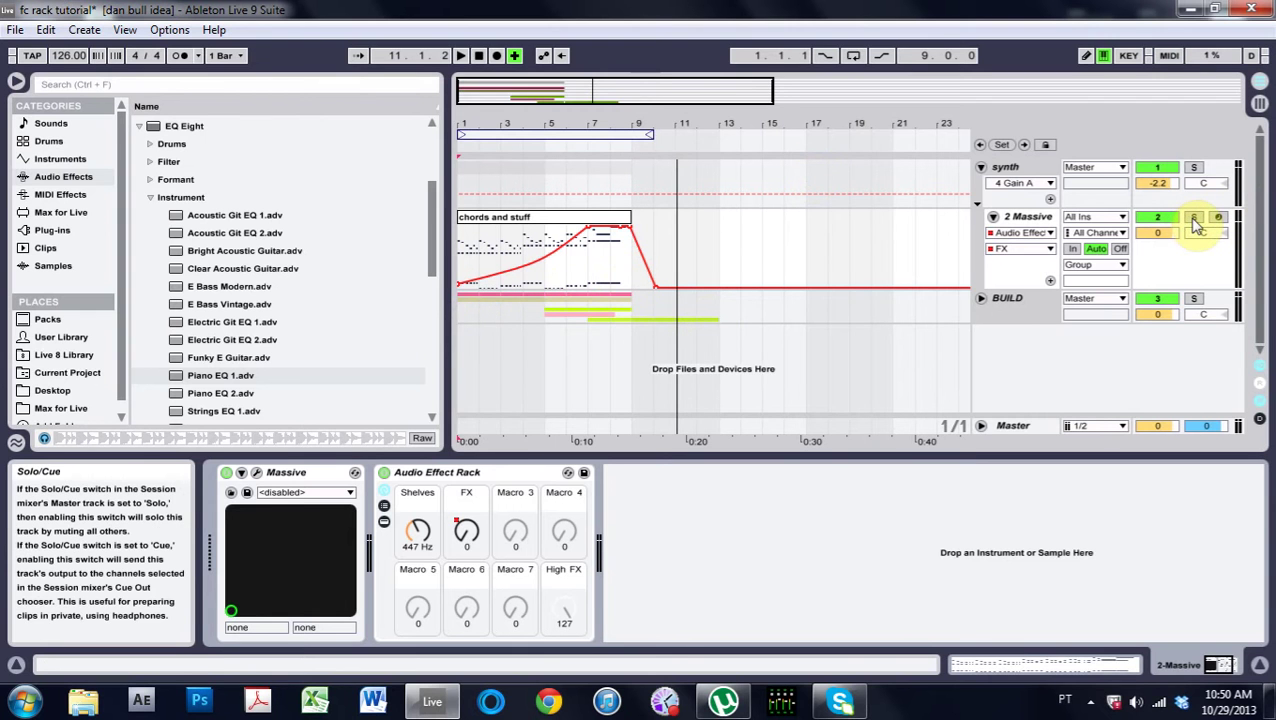
Step: Solo the synth group and play it through the build-up, stopping once the clips have ended
{"action": "left_click", "coordinate": [1193, 167]}
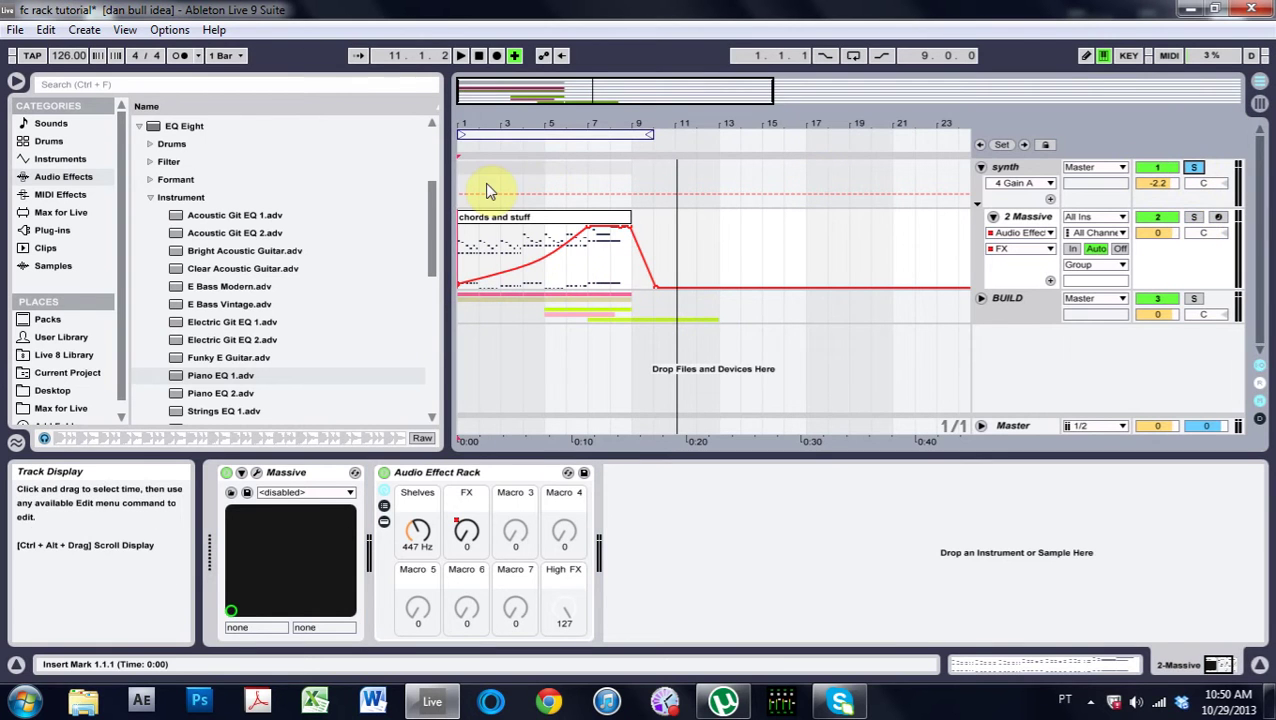
{"action": "left_click", "coordinate": [475, 56]}
{"action": "left_click", "coordinate": [461, 56]}
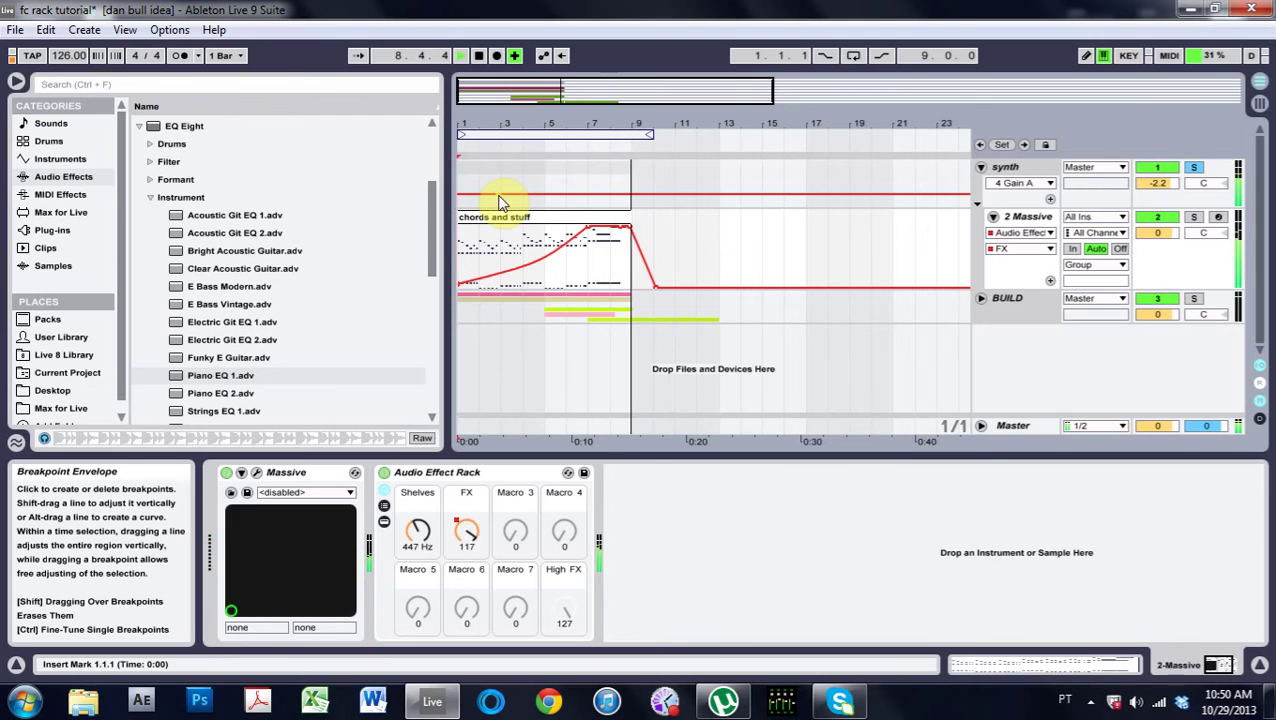
{"action": "left_click", "coordinate": [479, 59]}
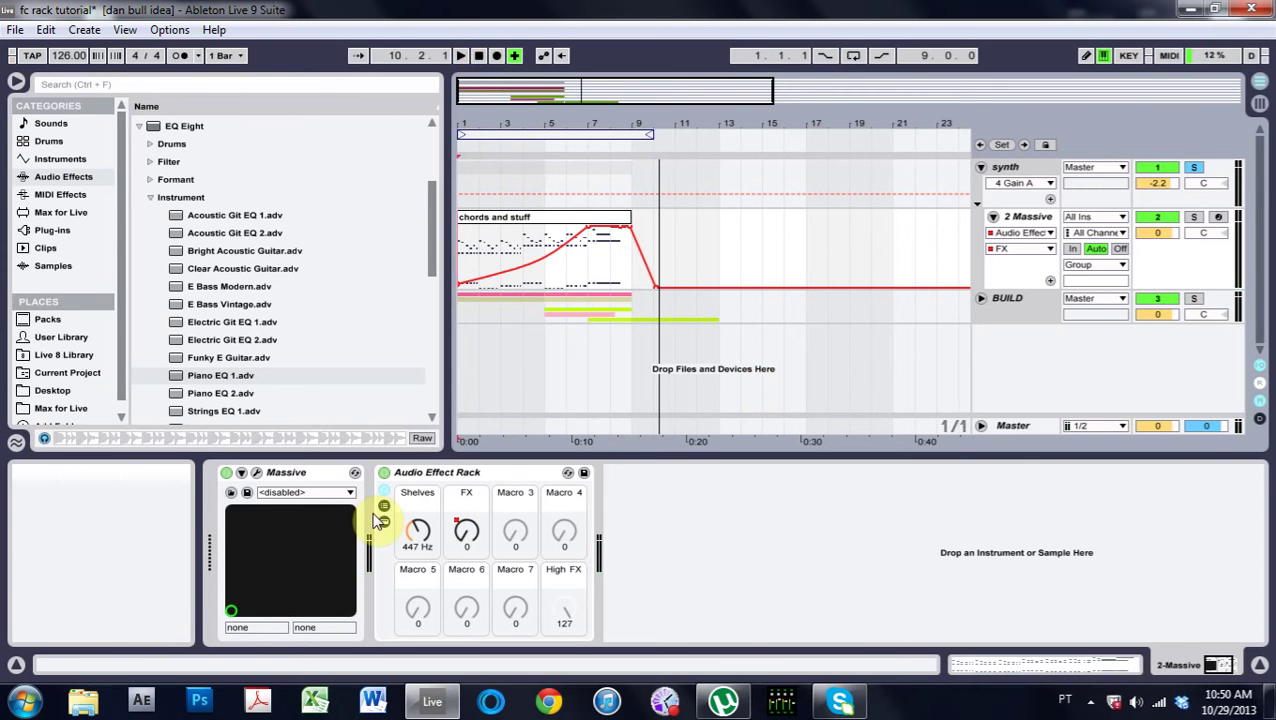
Step: Rename the Massive track's Audio Effect Rack to Build Up Idea #1 and save it as a preset under that name
{"action": "left_click", "coordinate": [457, 476]}
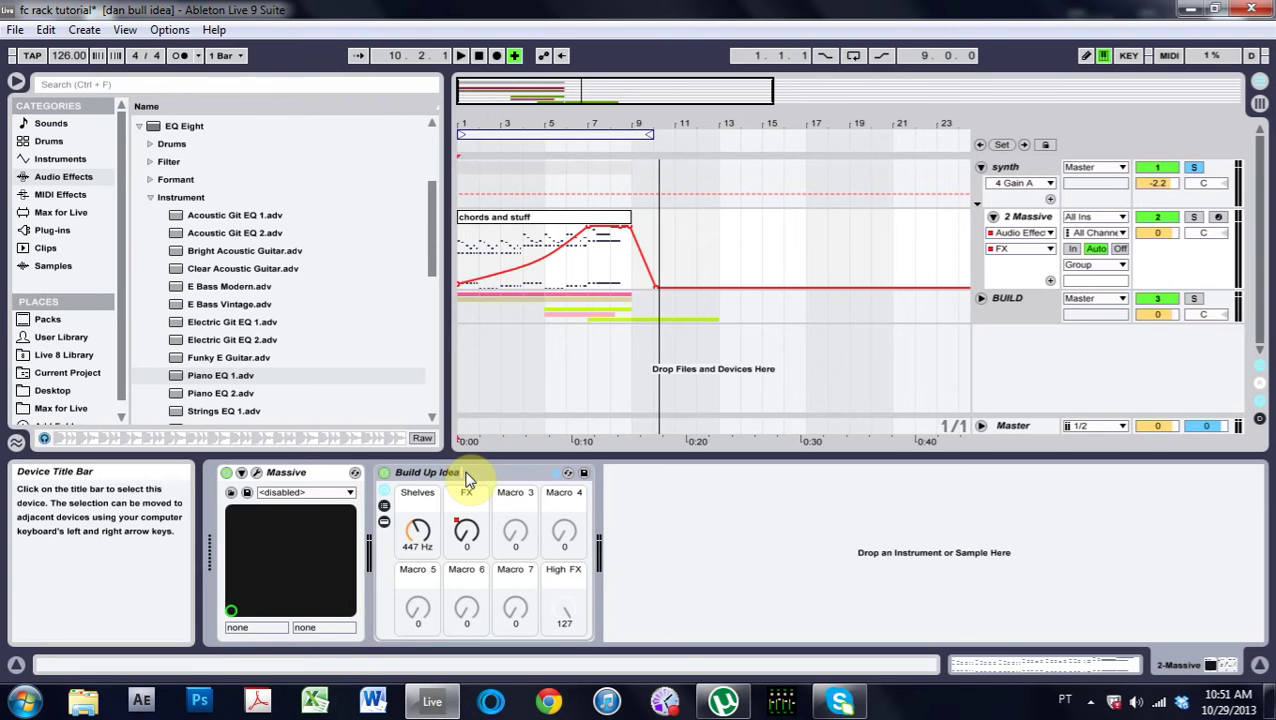
{"action": "left_click", "coordinate": [492, 476]}
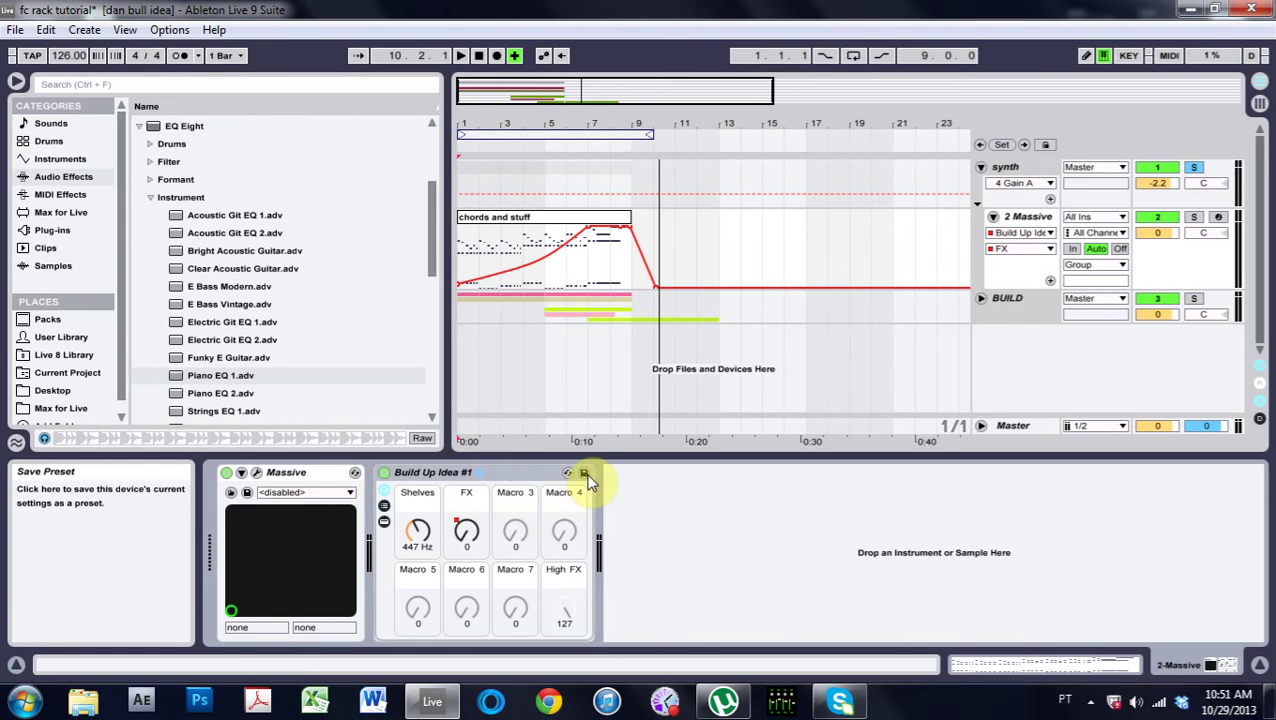
{"action": "left_click", "coordinate": [584, 474]}
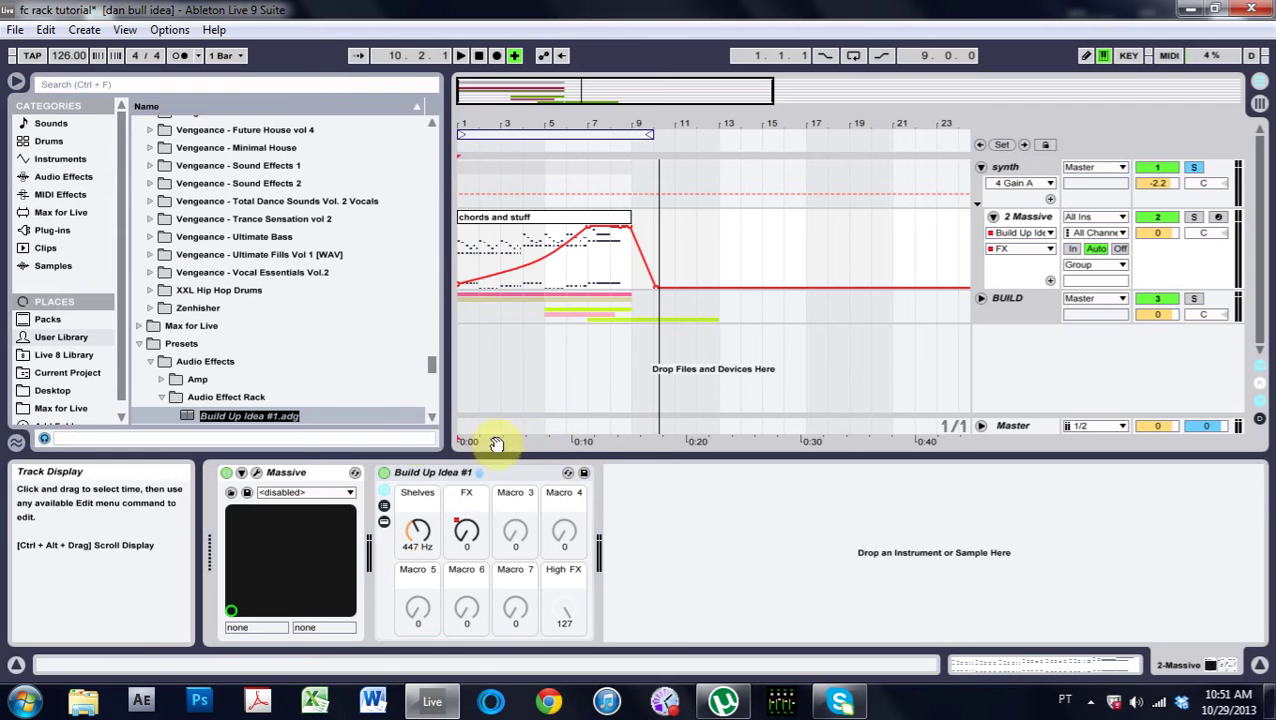
{"action": "key", "text": "Return"}
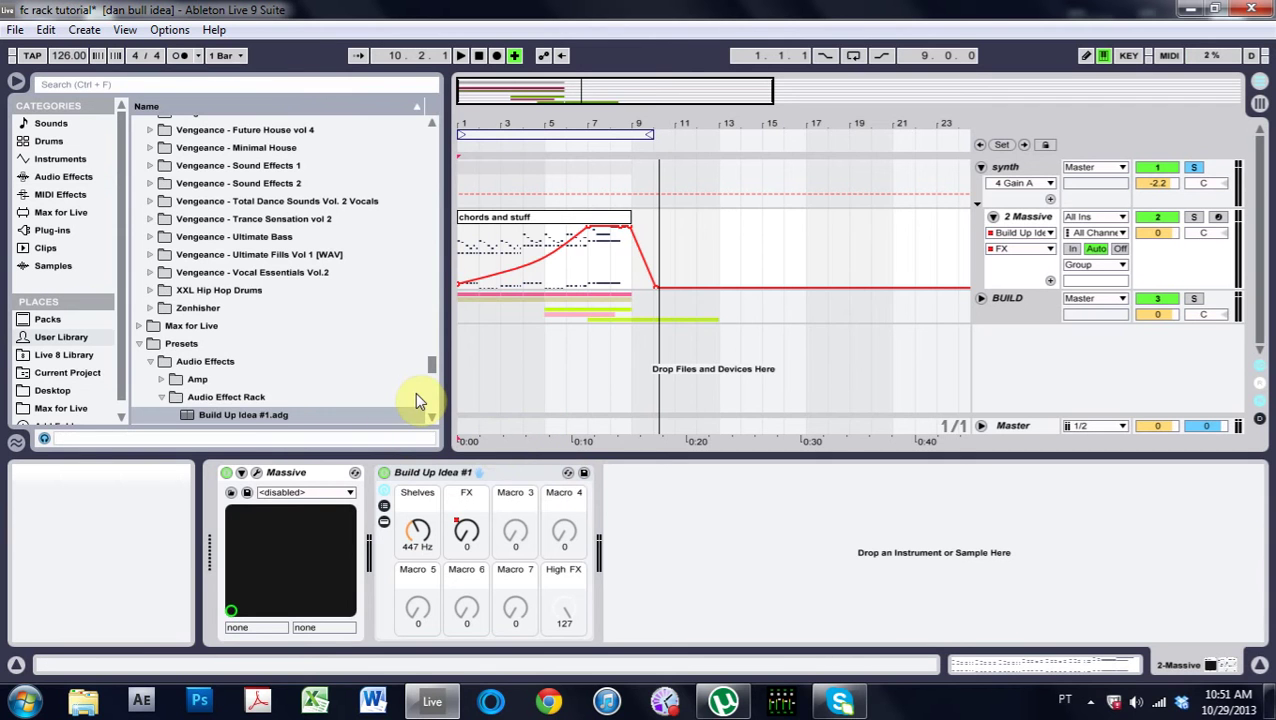
Step: Delete the Build Up Idea #1 rack from the Massive track and load an empty Audio Effect Rack in its place
{"action": "left_click", "coordinate": [438, 476]}
{"action": "key", "text": "Delete"}
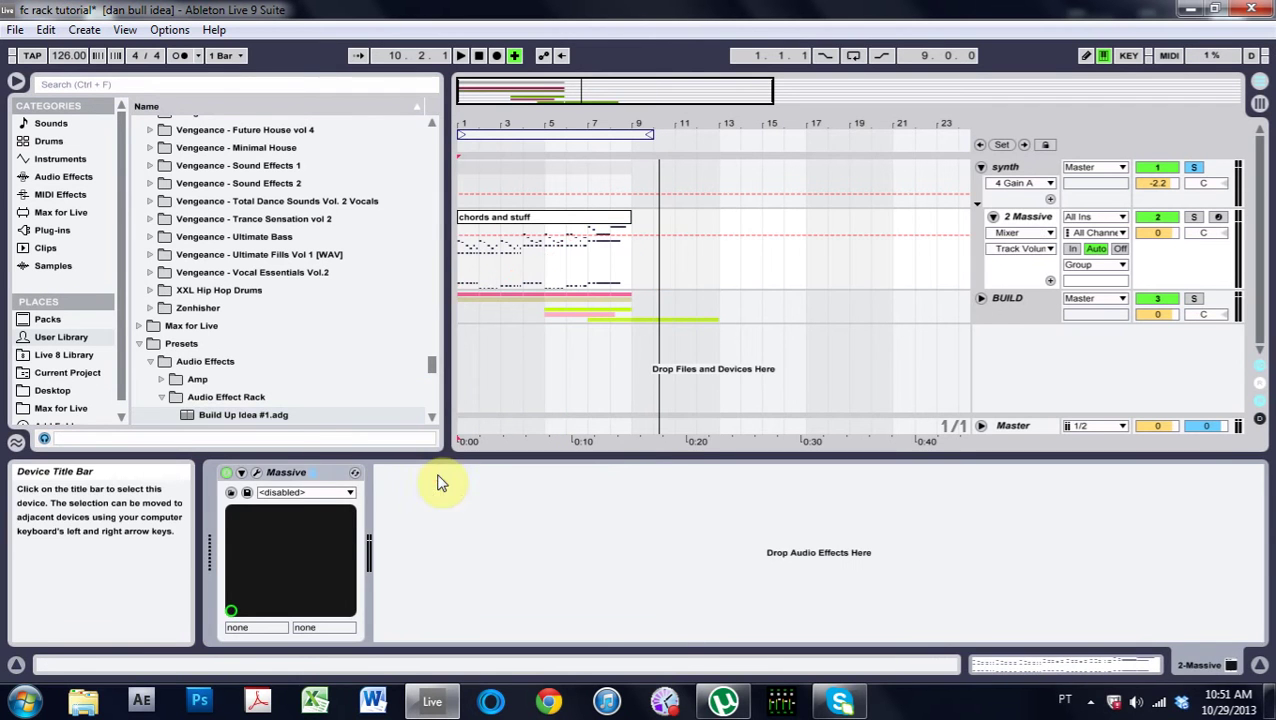
{"action": "left_click", "coordinate": [72, 179]}
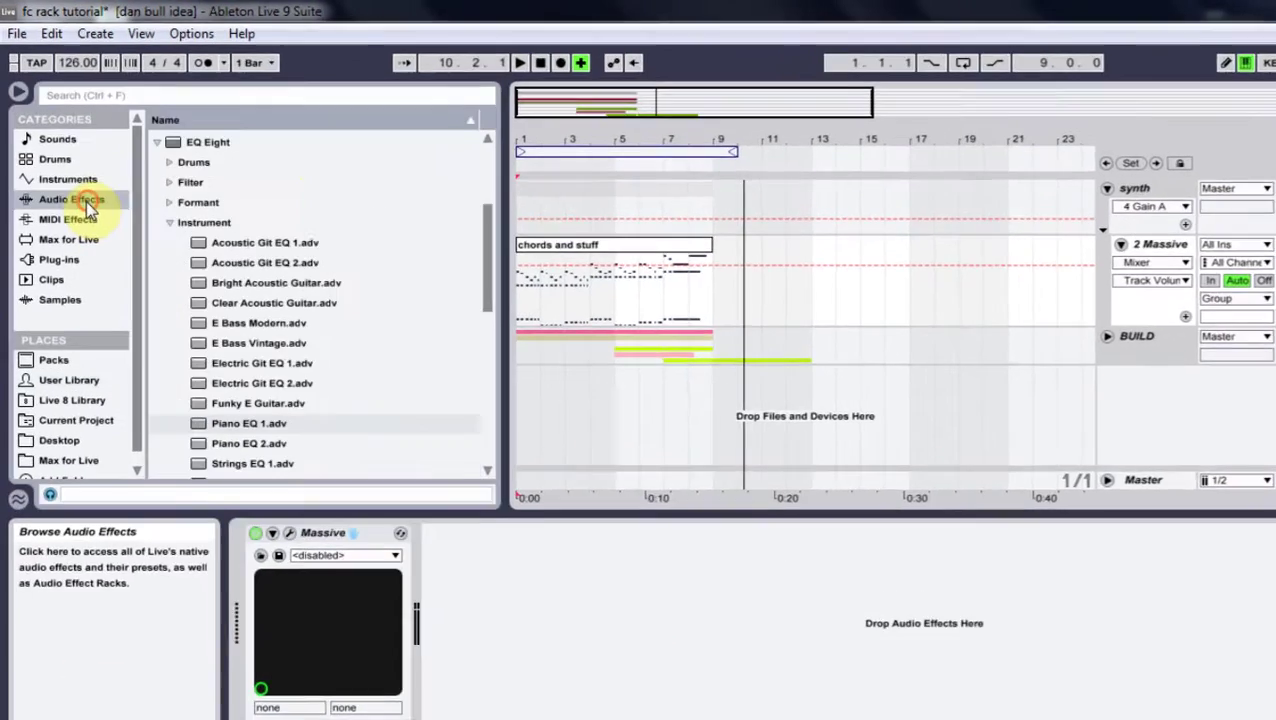
{"action": "left_click", "coordinate": [150, 211]}
{"action": "left_click", "coordinate": [150, 136]}
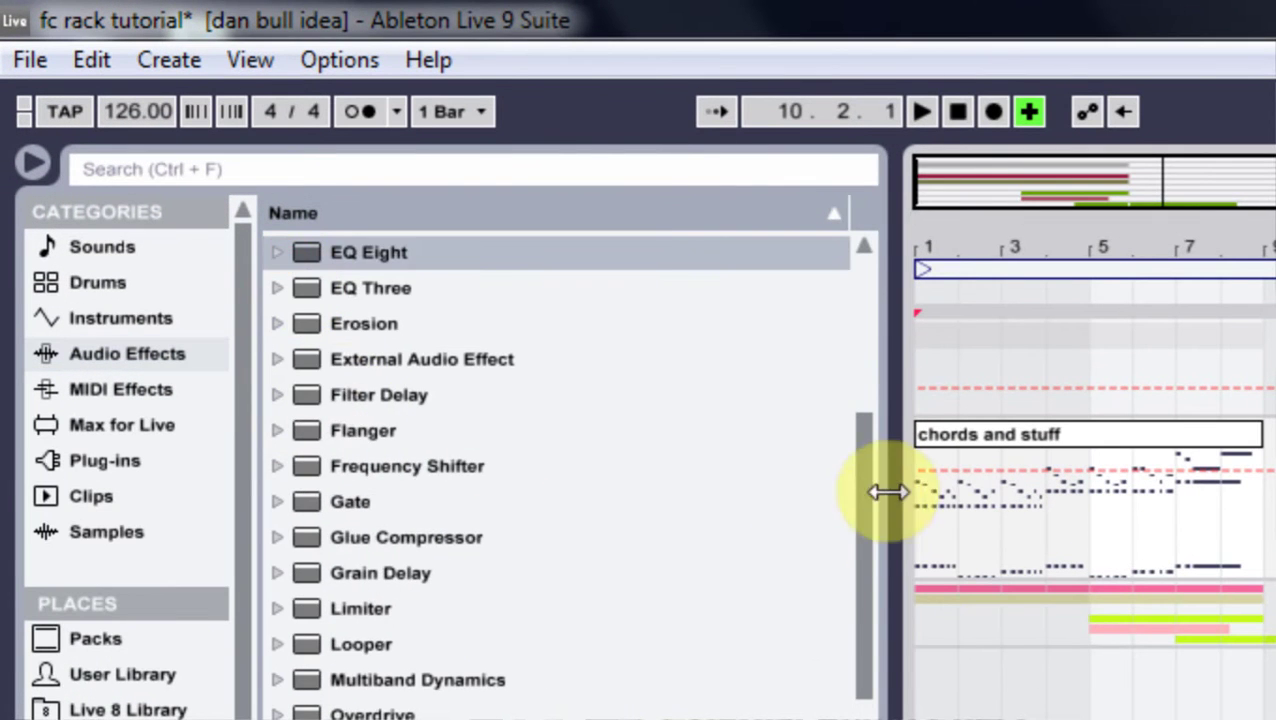
{"action": "left_click_drag", "start_coordinate": [865, 522], "coordinate": [862, 398]}
{"action": "left_click_drag", "start_coordinate": [337, 281], "coordinate": [913, 539]}
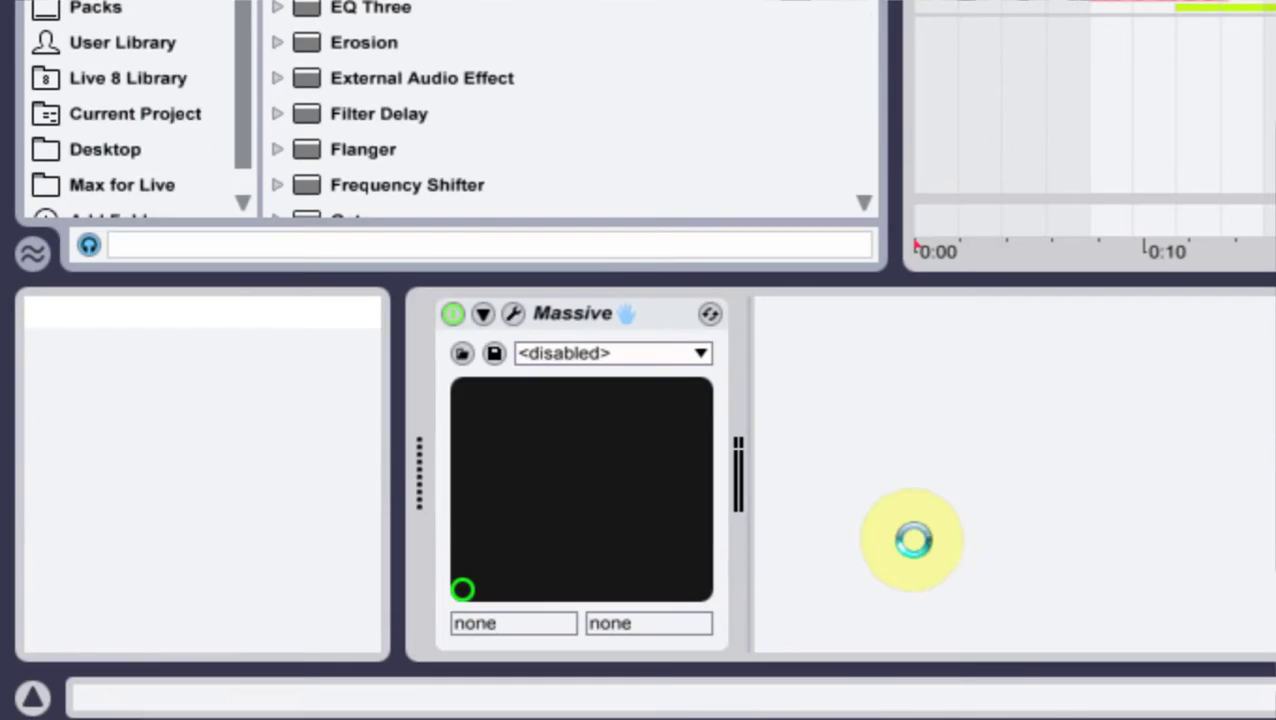
{"action": "left_click", "coordinate": [769, 380]}
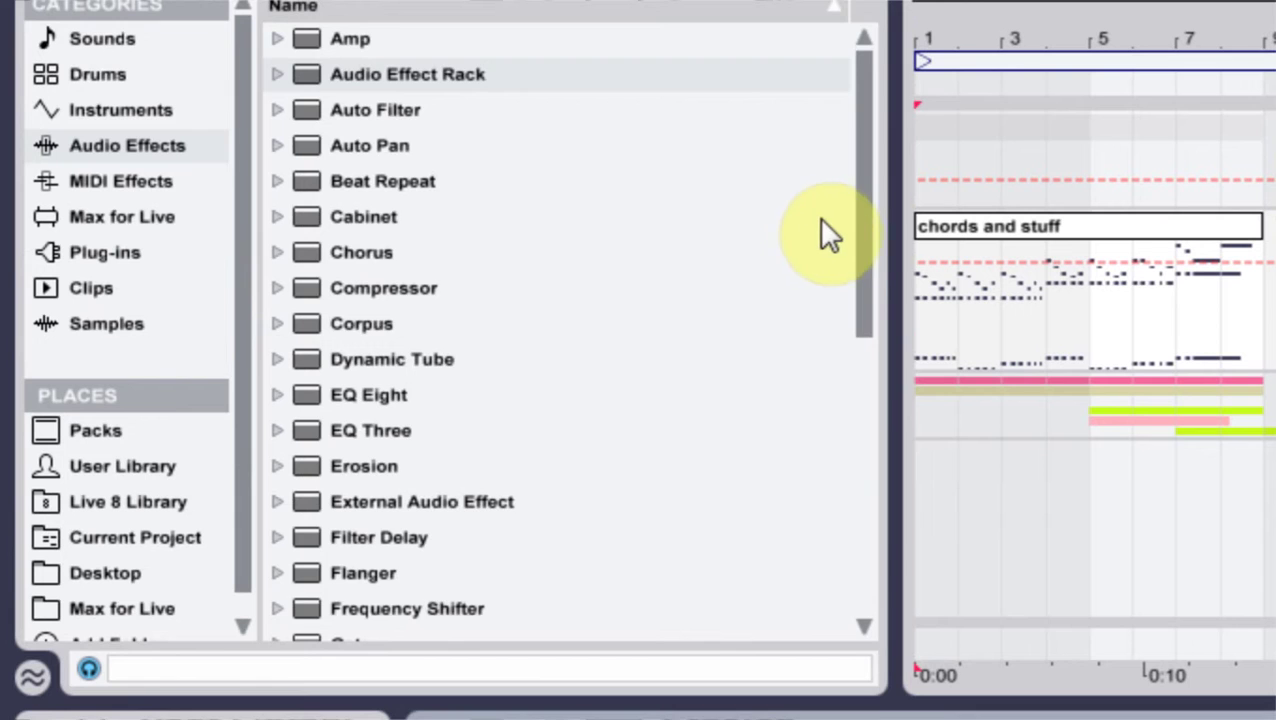
Step: Add a Reverb to the empty rack's chain and set its Decay Time to 3.16 s
{"action": "left_click_drag", "start_coordinate": [858, 215], "coordinate": [861, 312]}
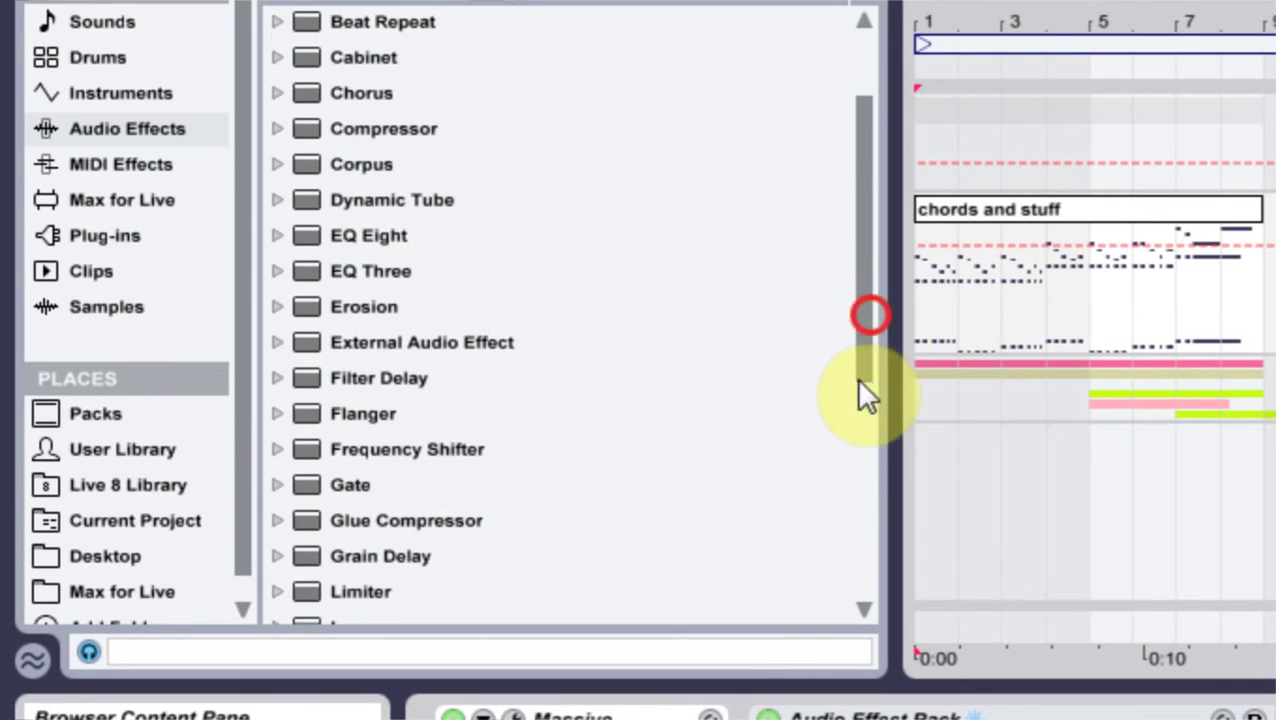
{"action": "left_click_drag", "start_coordinate": [858, 381], "coordinate": [868, 423]}
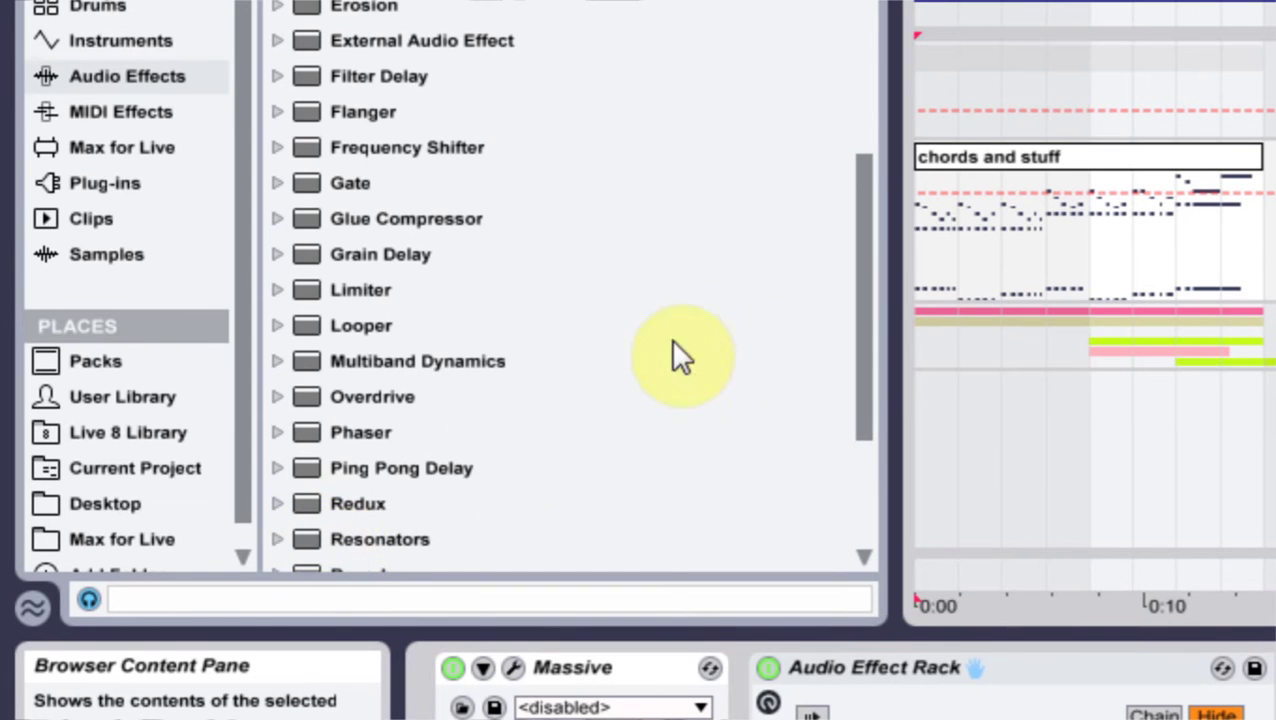
{"action": "left_click_drag", "start_coordinate": [859, 349], "coordinate": [860, 404]}
{"action": "left_click_drag", "start_coordinate": [322, 449], "coordinate": [869, 507]}
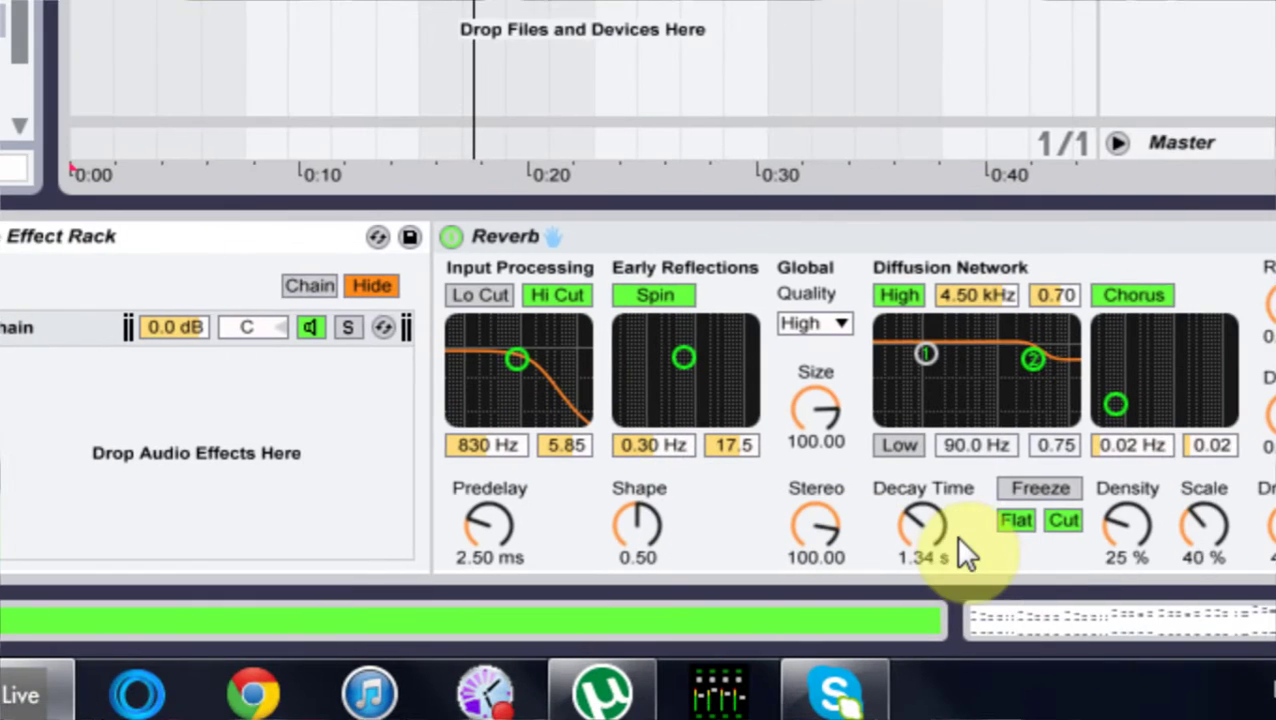
{"action": "left_click_drag", "start_coordinate": [958, 545], "coordinate": [1018, 525]}
Step: Show the rack's macro controls and map the Reverb's Dry/Wet to Macro 1
{"action": "left_click", "coordinate": [382, 267]}
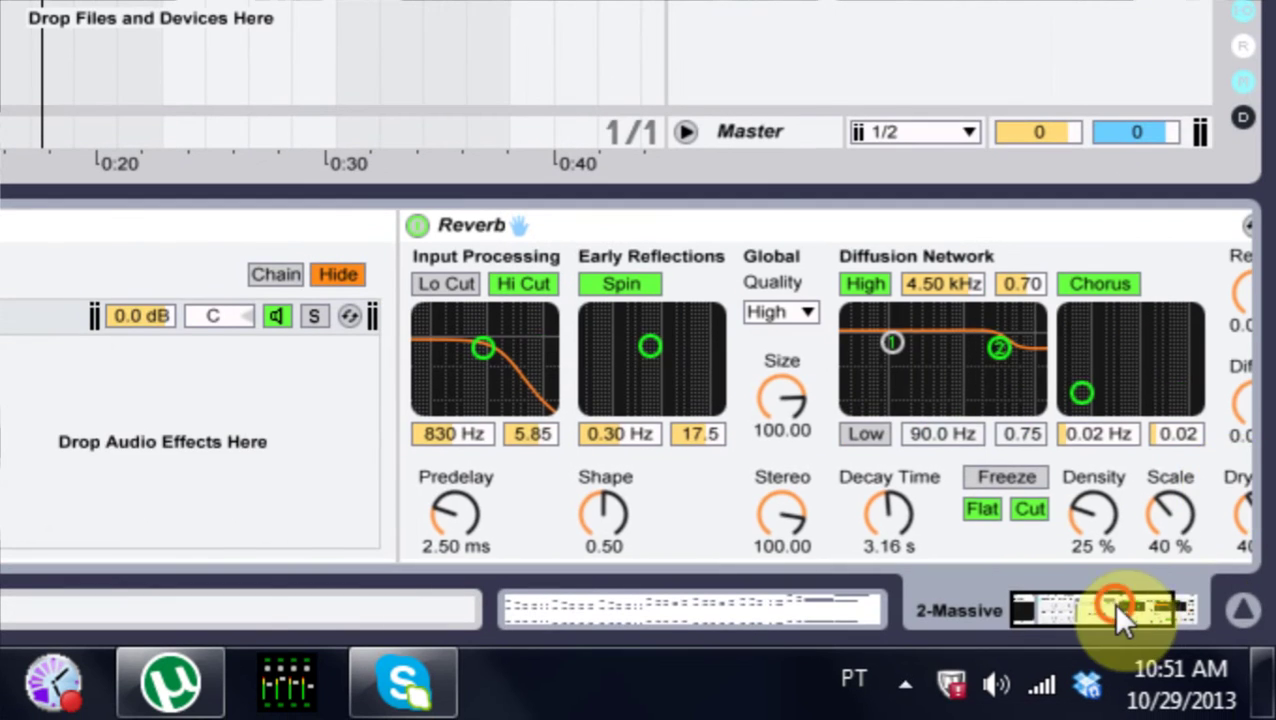
{"action": "left_click", "coordinate": [1116, 615]}
{"action": "right_click", "coordinate": [1072, 530]}
{"action": "left_click", "coordinate": [874, 288]}
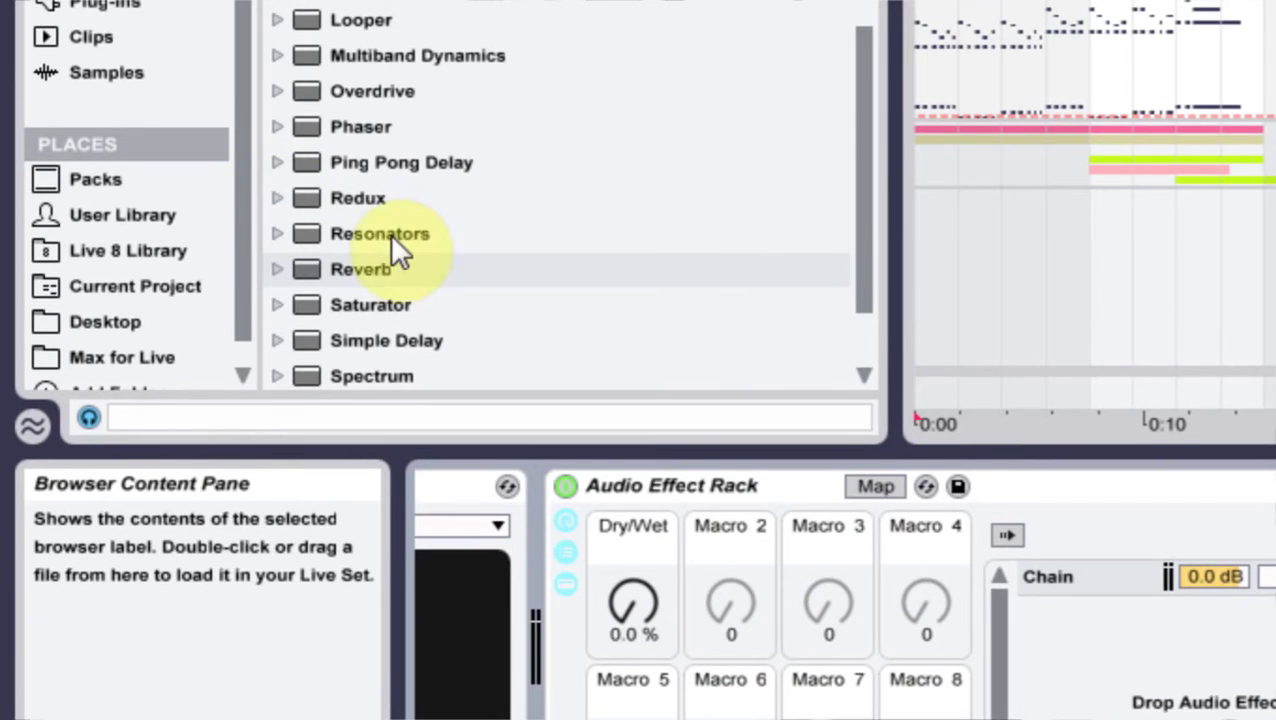
Step: Add a Ping Pong Delay after the Reverb and map its Dry/Wet to the rack's first macro
{"action": "left_click_drag", "start_coordinate": [338, 165], "coordinate": [1091, 541]}
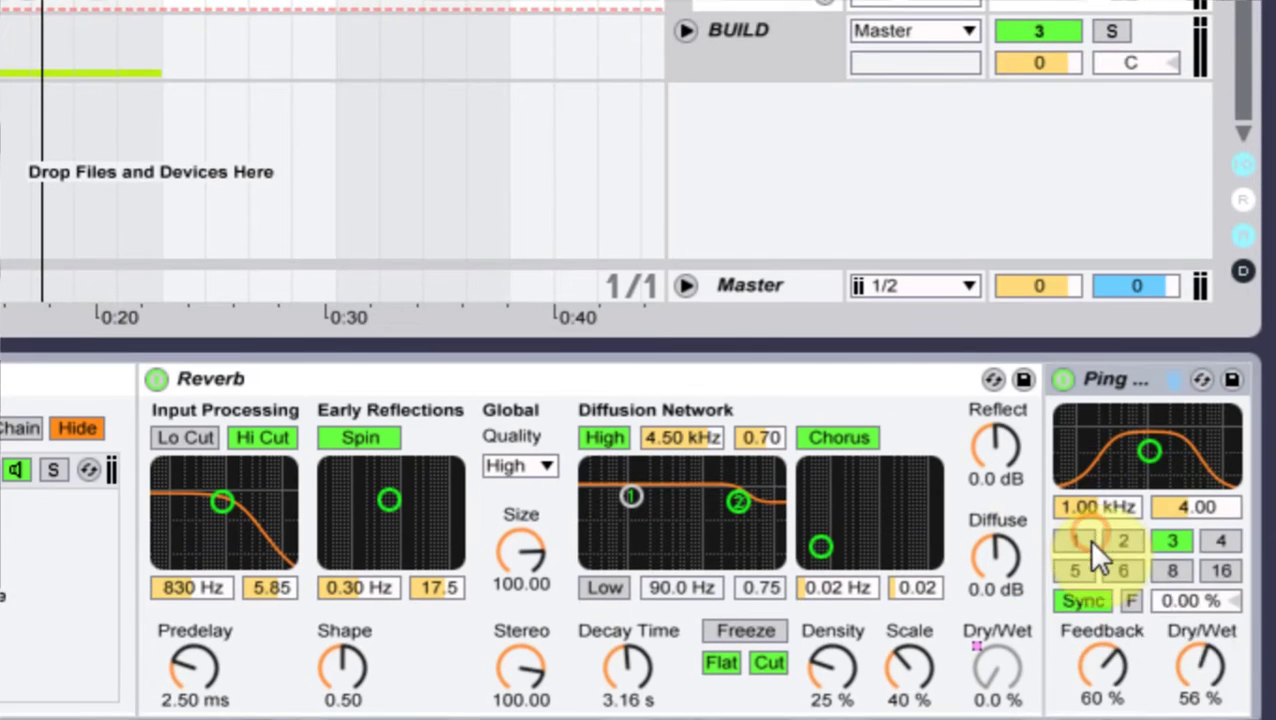
{"action": "right_click", "coordinate": [1191, 543]}
{"action": "left_click", "coordinate": [1143, 535]}
{"action": "right_click", "coordinate": [1195, 525]}
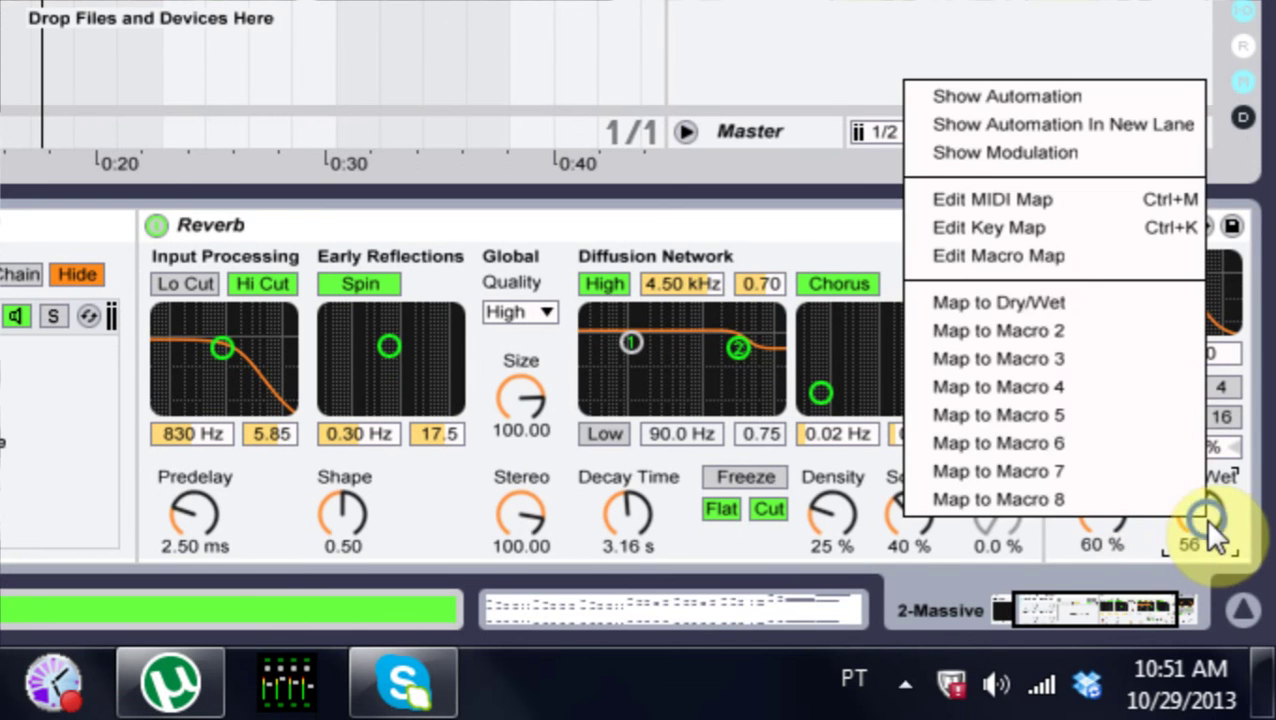
{"action": "left_click", "coordinate": [1057, 318]}
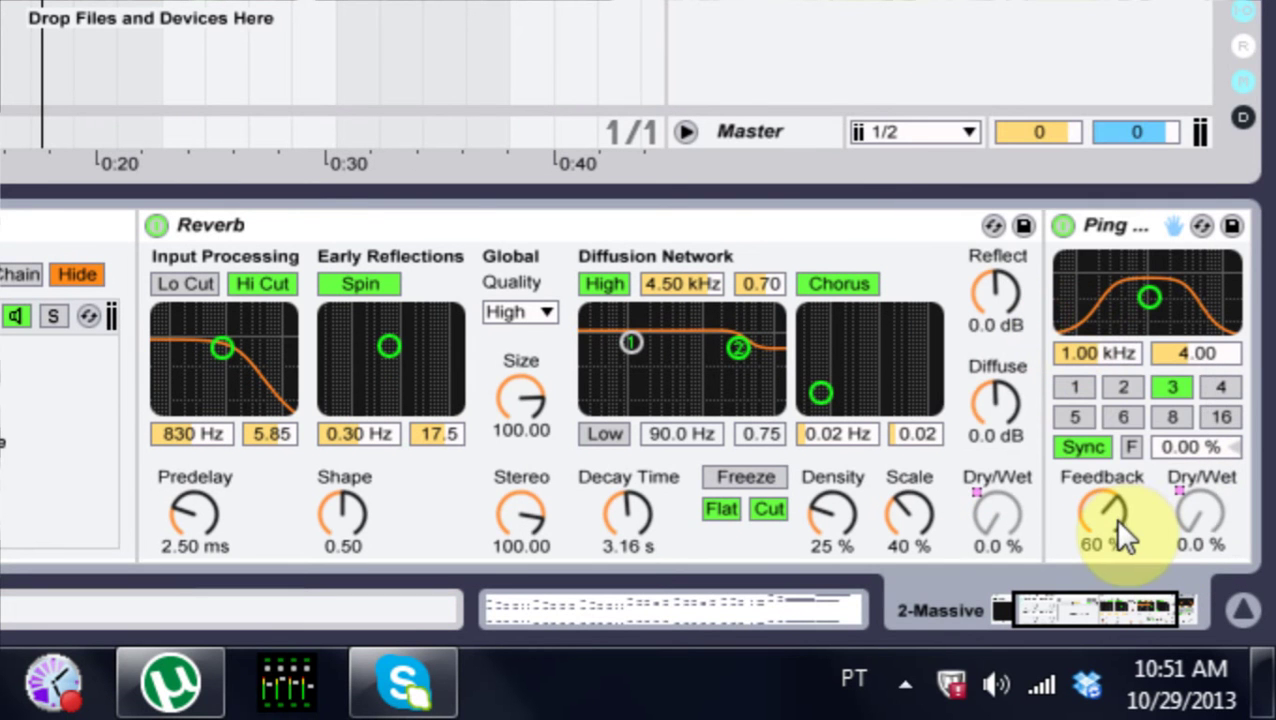
Step: Set the Ping Pong Delay's beat division to 6 and widen its filter to about 1.16 kHz and 6.68
{"action": "left_click", "coordinate": [1172, 417]}
{"action": "left_click", "coordinate": [1124, 418]}
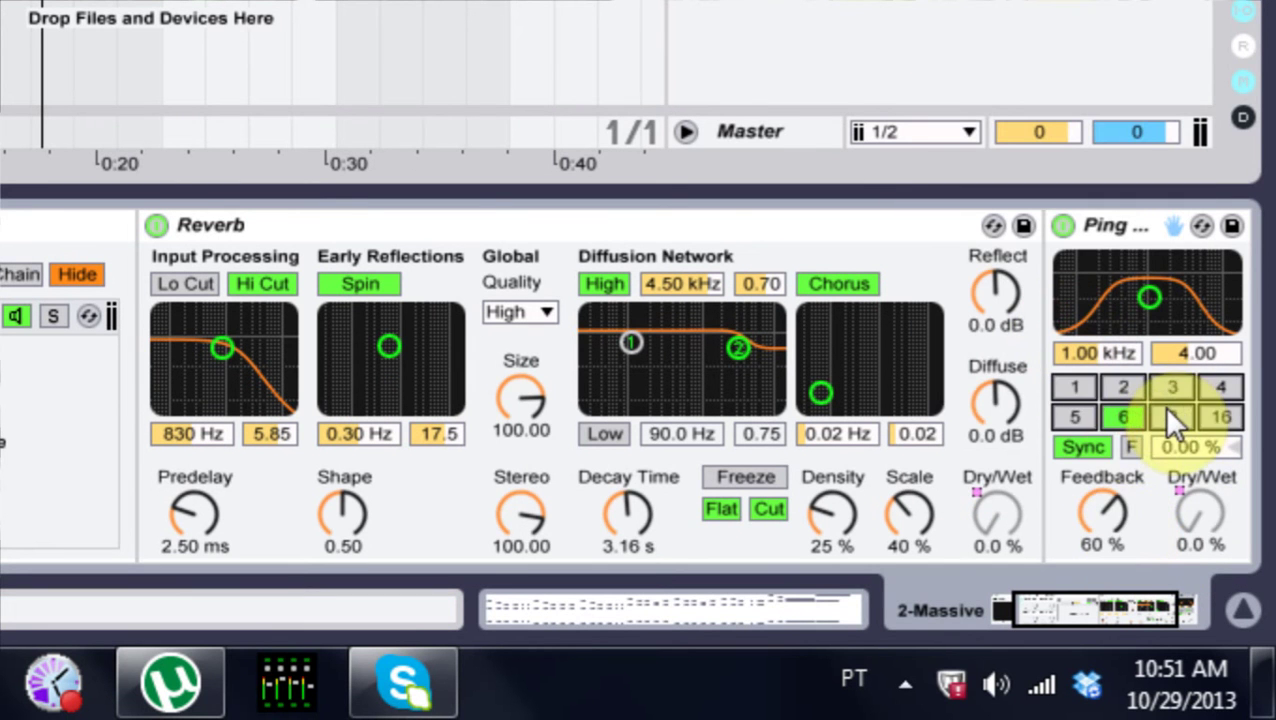
{"action": "left_click_drag", "start_coordinate": [1148, 302], "coordinate": [1149, 276]}
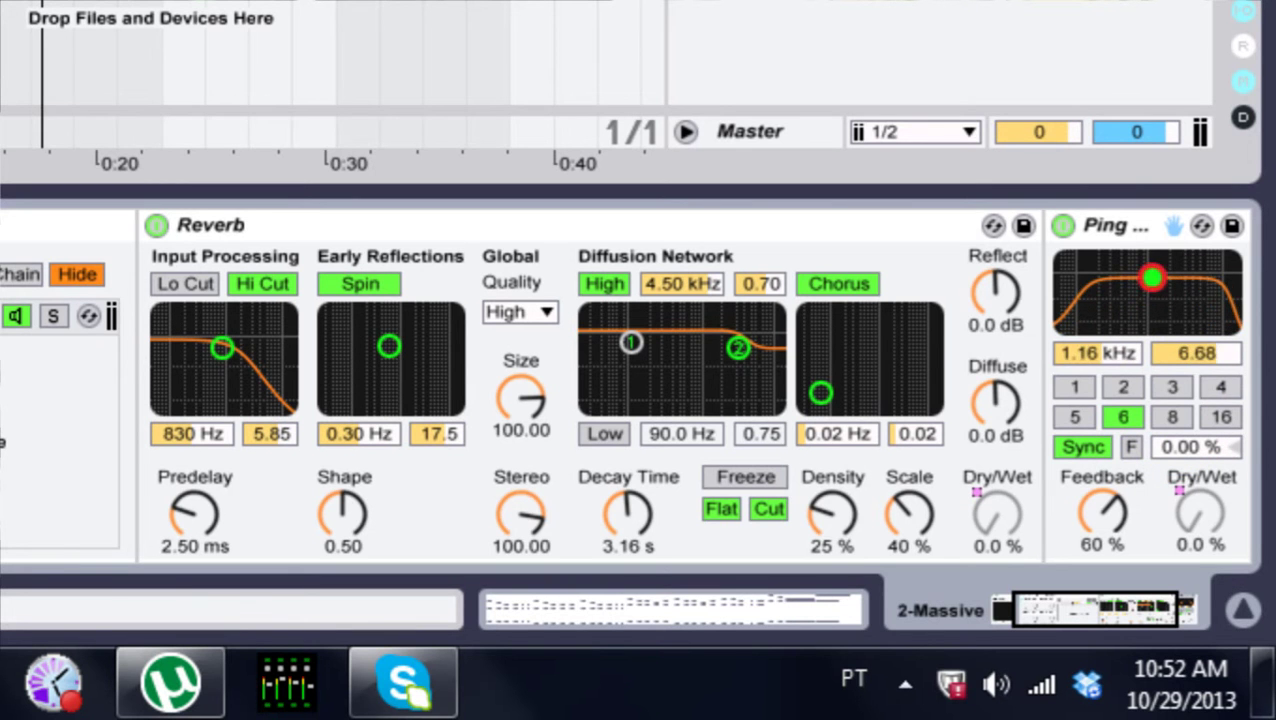
Step: Play the soloed synth while sweeping the first macro up and back down to 0 to audition the effects
{"action": "key", "text": "space"}
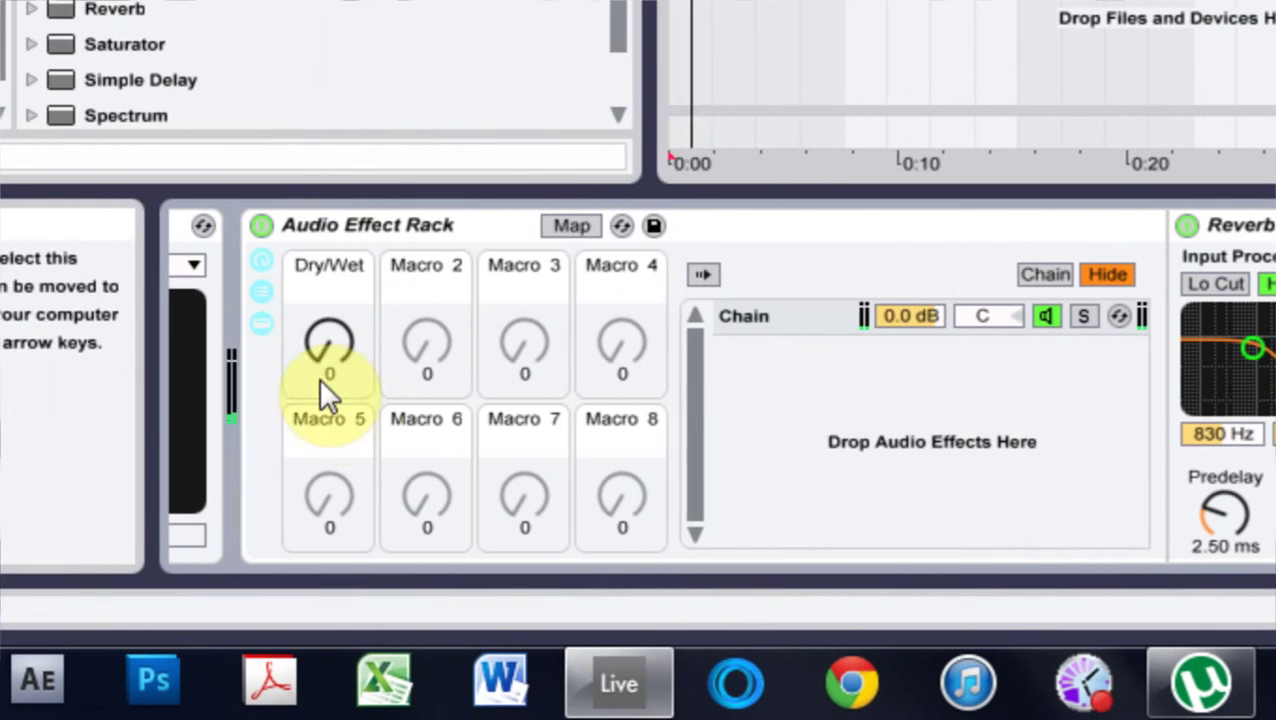
{"action": "left_click_drag", "start_coordinate": [333, 340], "coordinate": [340, 238]}
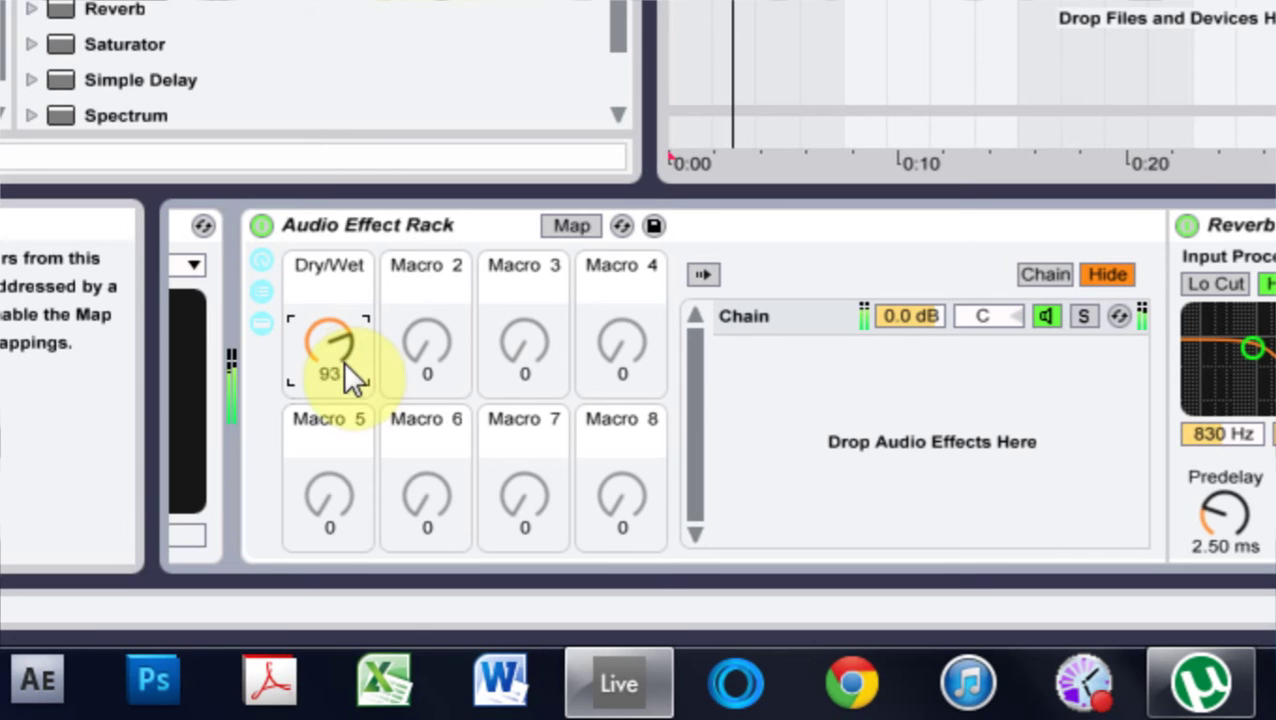
{"action": "left_click_drag", "start_coordinate": [324, 357], "coordinate": [326, 470]}
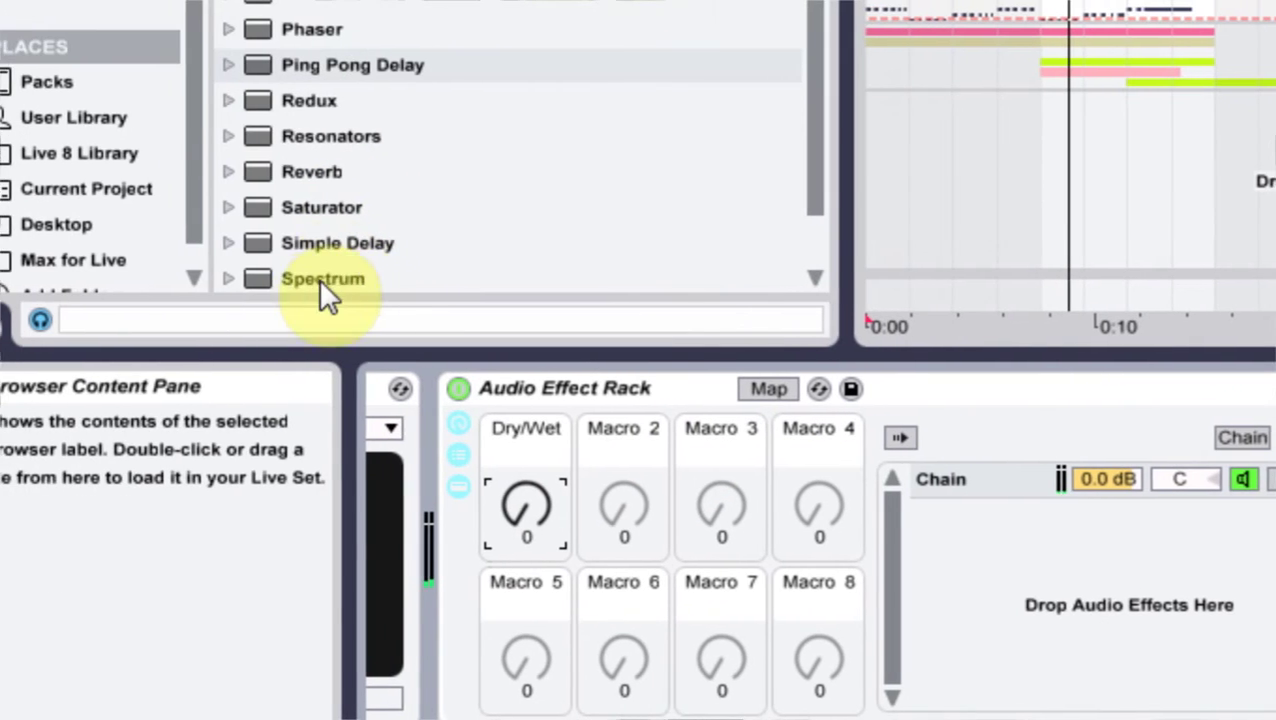
Step: Add a Saturator after the Ping Pong Delay in the rack's chain and select its Drive control
{"action": "left_click", "coordinate": [322, 209]}
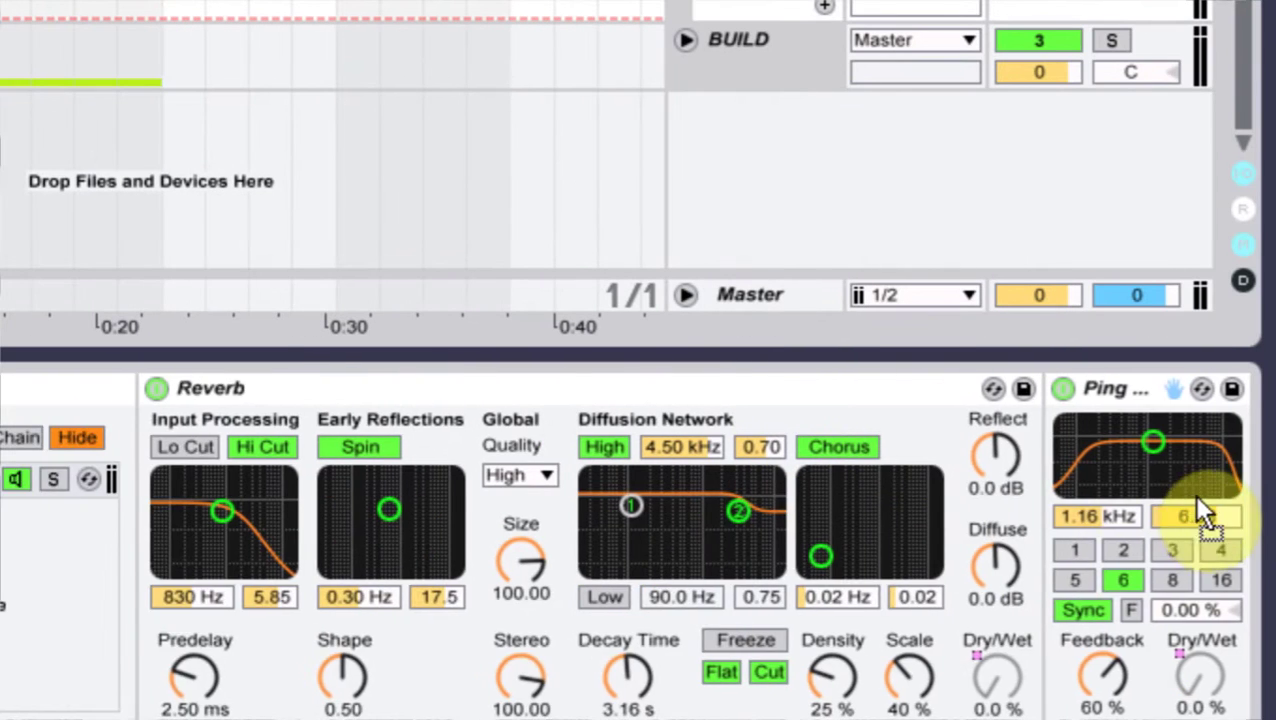
{"action": "left_click_drag", "start_coordinate": [1197, 498], "coordinate": [1005, 518]}
{"action": "left_click", "coordinate": [959, 577]}
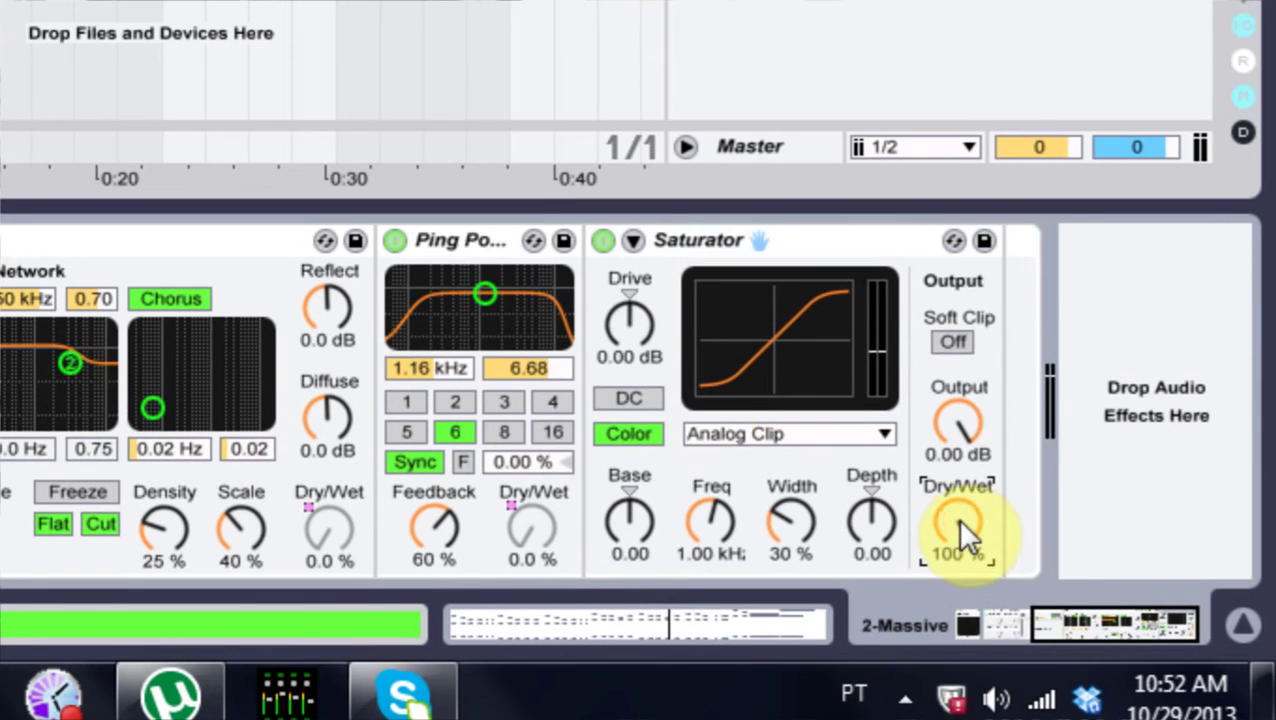
{"action": "left_click", "coordinate": [630, 382]}
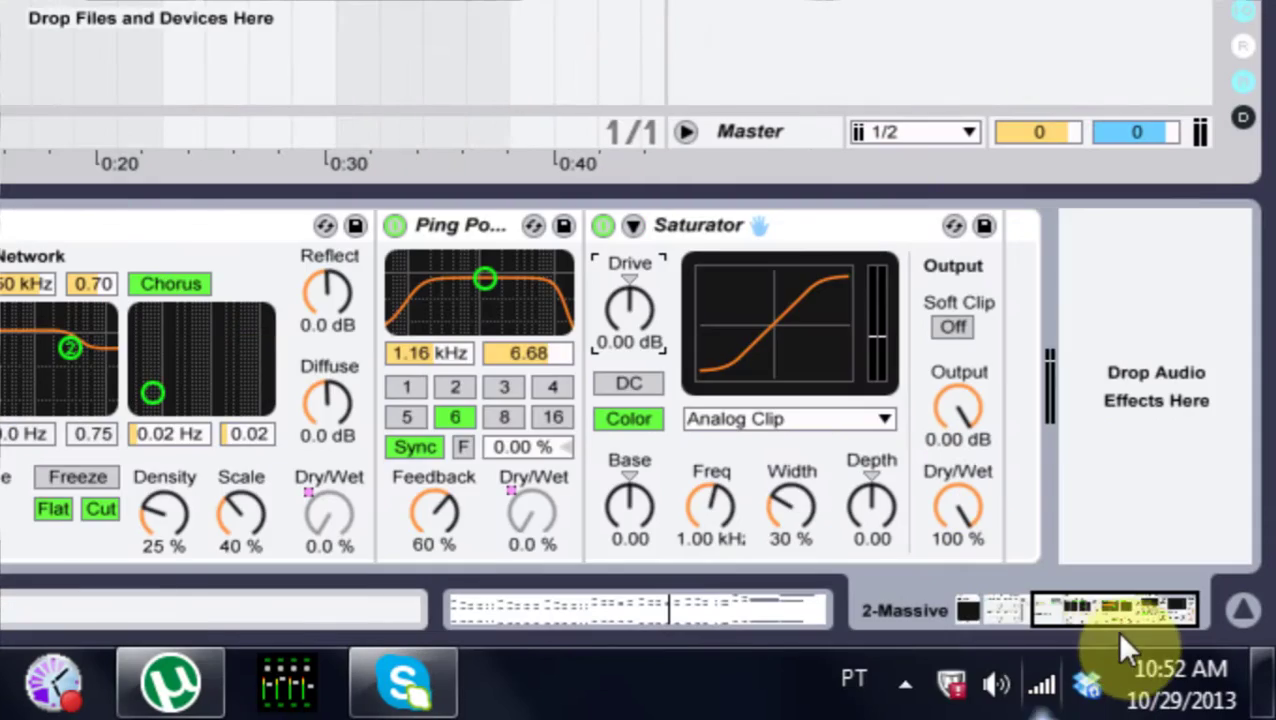
{"action": "left_click_drag", "start_coordinate": [1116, 630], "coordinate": [965, 600]}
{"action": "left_click", "coordinate": [401, 228]}
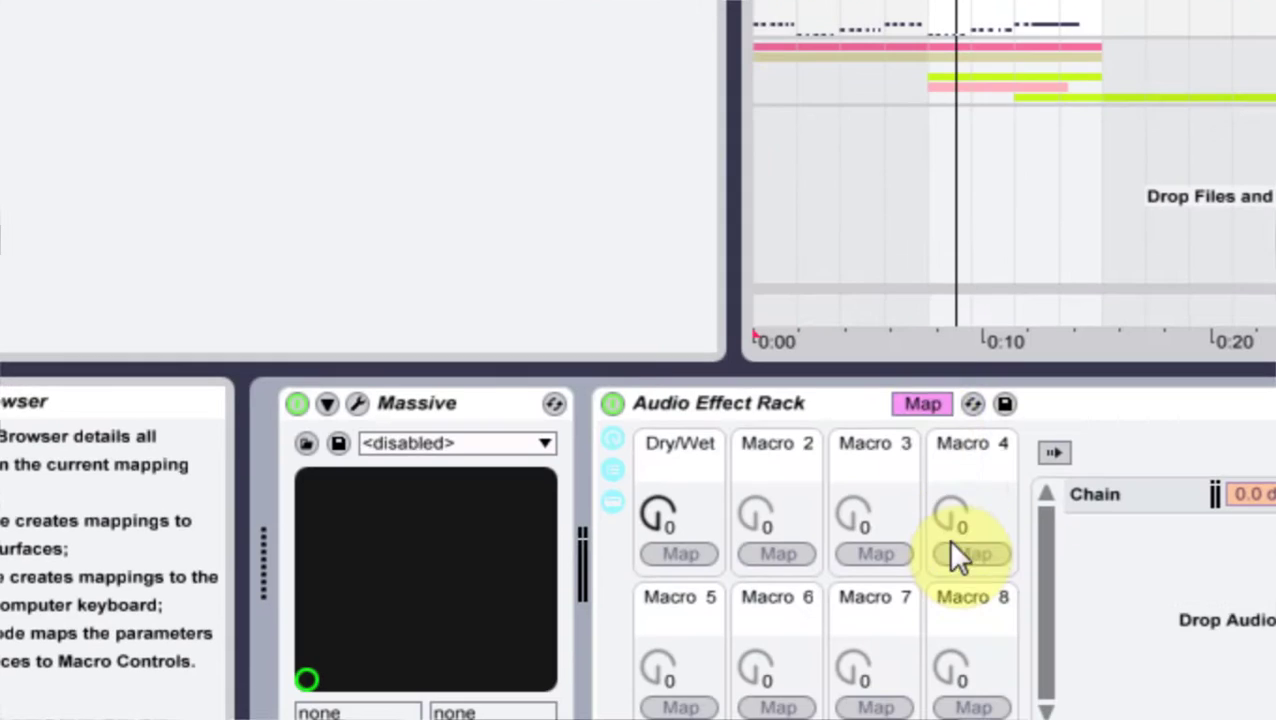
{"action": "left_click", "coordinate": [910, 400]}
Step: Map the Saturator's Drive to the rack's first macro
{"action": "left_click_drag", "start_coordinate": [1011, 602], "coordinate": [1065, 611]}
{"action": "right_click", "coordinate": [868, 302]}
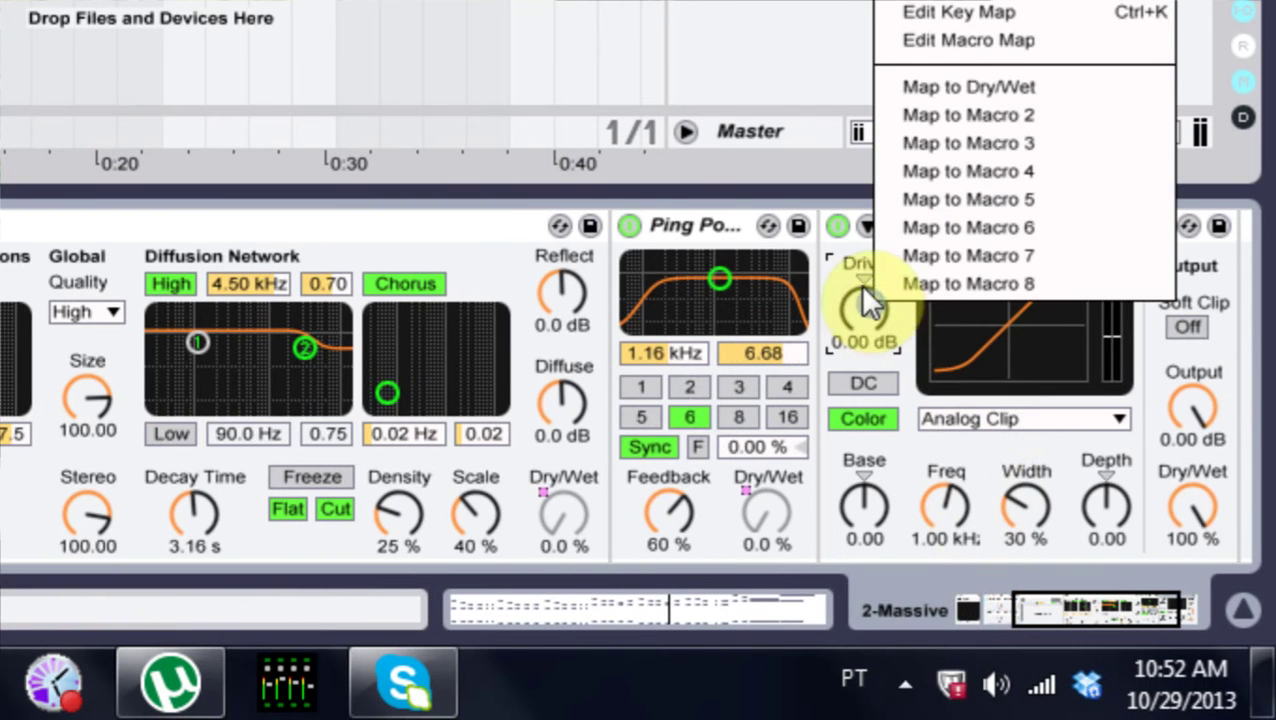
{"action": "left_click", "coordinate": [1000, 88]}
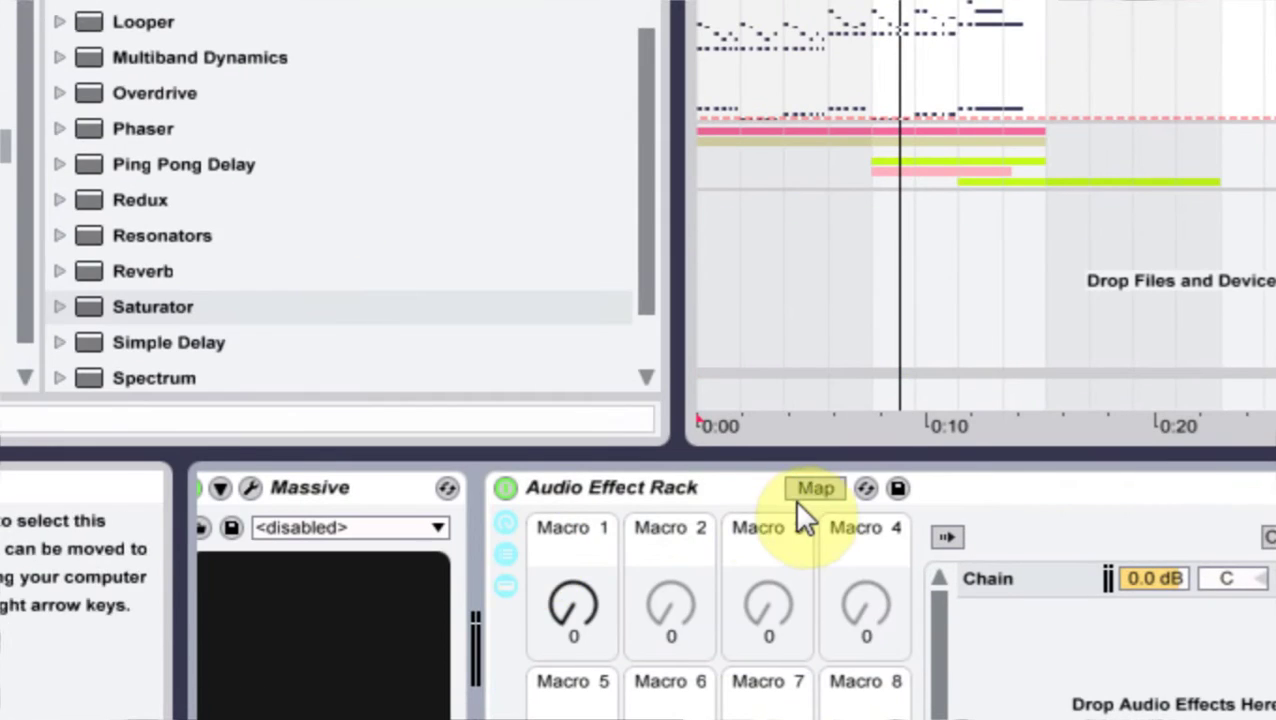
Step: Set the Saturator Drive's macro mapping range to a minimum of 0.00 dB and a maximum of 3.38 dB
{"action": "left_click", "coordinate": [815, 490]}
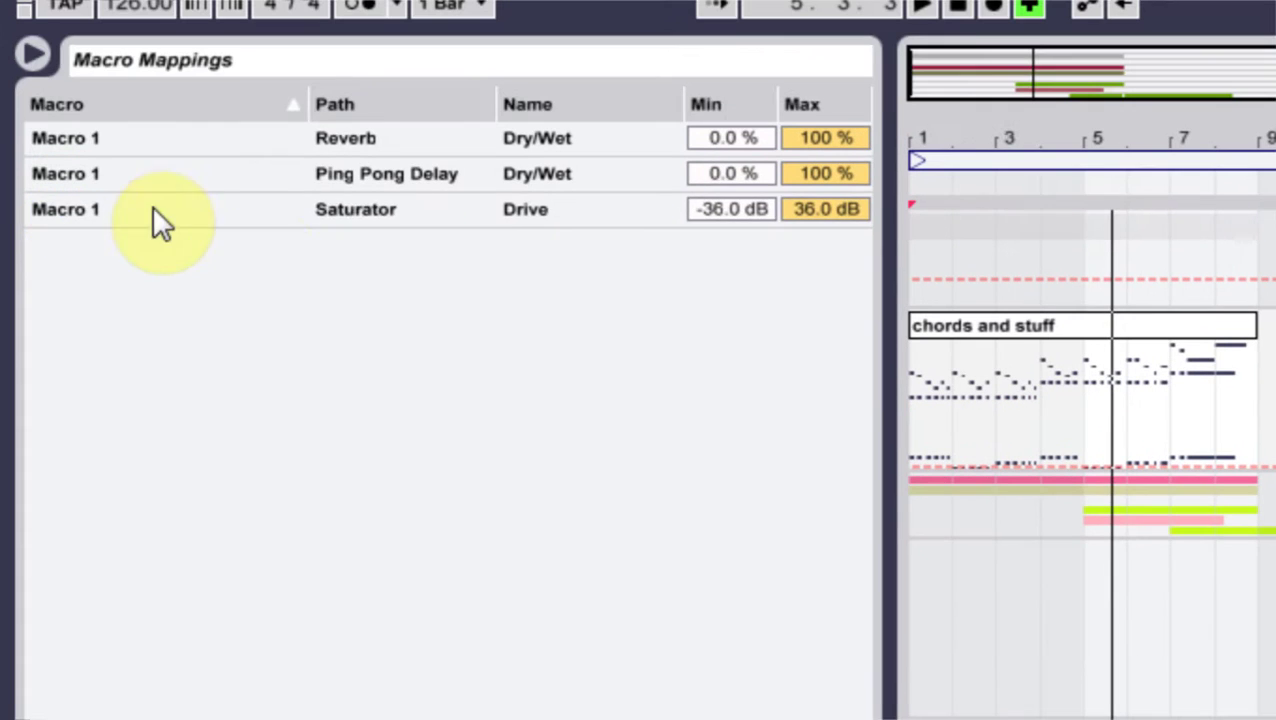
{"action": "left_click", "coordinate": [719, 209]}
{"action": "type", "text": "0"}
{"action": "key", "text": "Return"}
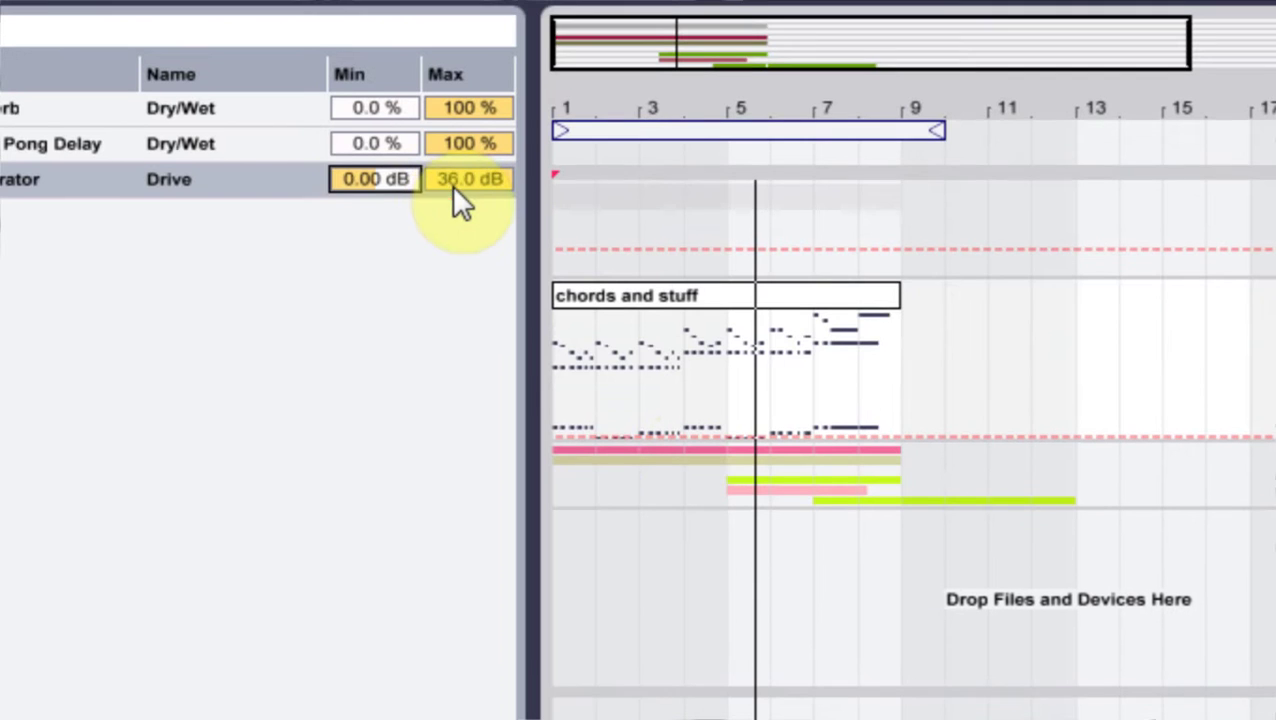
{"action": "left_click", "coordinate": [450, 180]}
{"action": "mouse_move", "coordinate": [450, 180]}
{"action": "left_mouse_down"}
{"action": "mouse_move", "coordinate": [450, 200]}
{"action": "mouse_move", "coordinate": [450, 184]}
{"action": "left_mouse_up"}
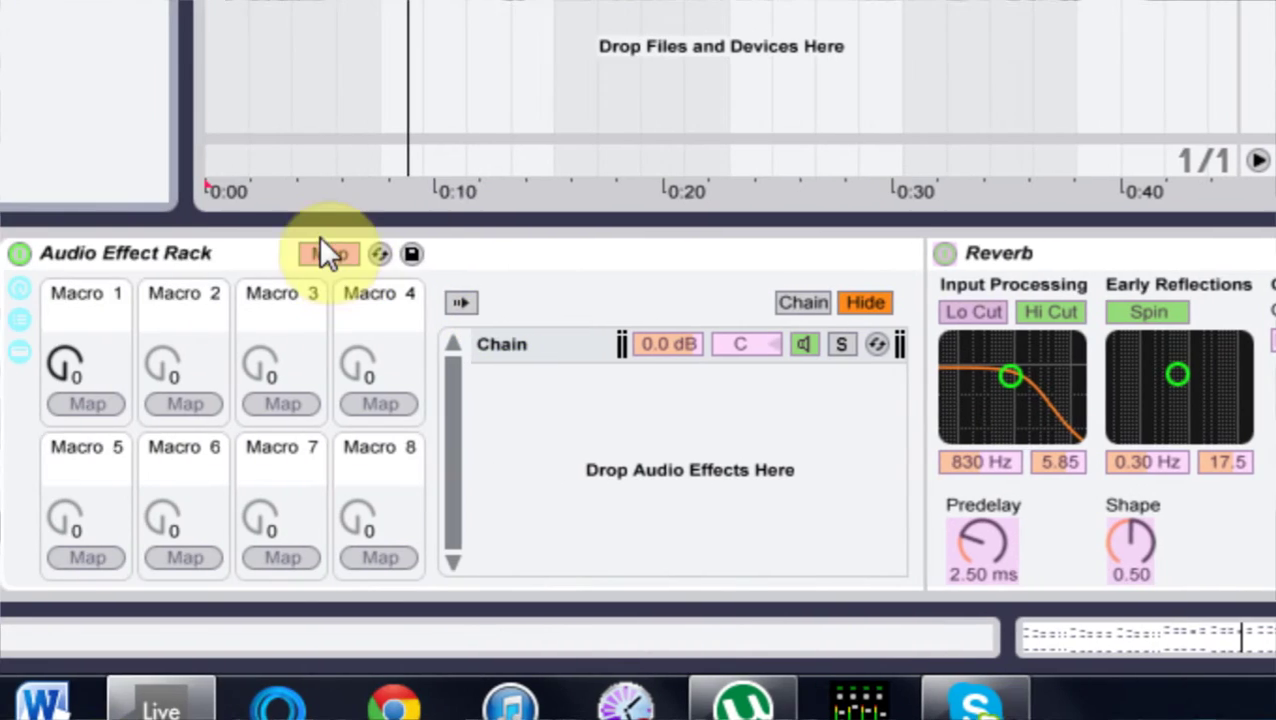
{"action": "left_click", "coordinate": [322, 245]}
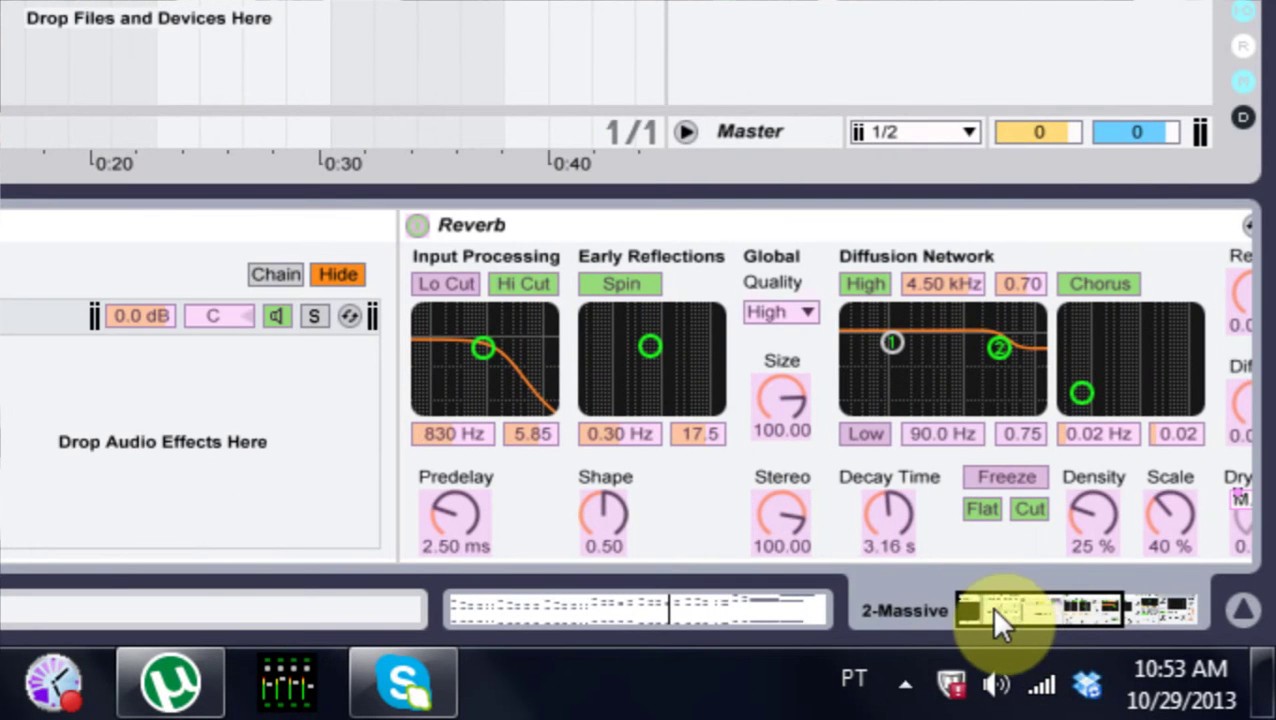
Step: Lower the Dry/Wet mapping maximums to 46 % for the Ping Pong Delay and 58 % for the Reverb
{"action": "left_click_drag", "start_coordinate": [990, 605], "coordinate": [1088, 624]}
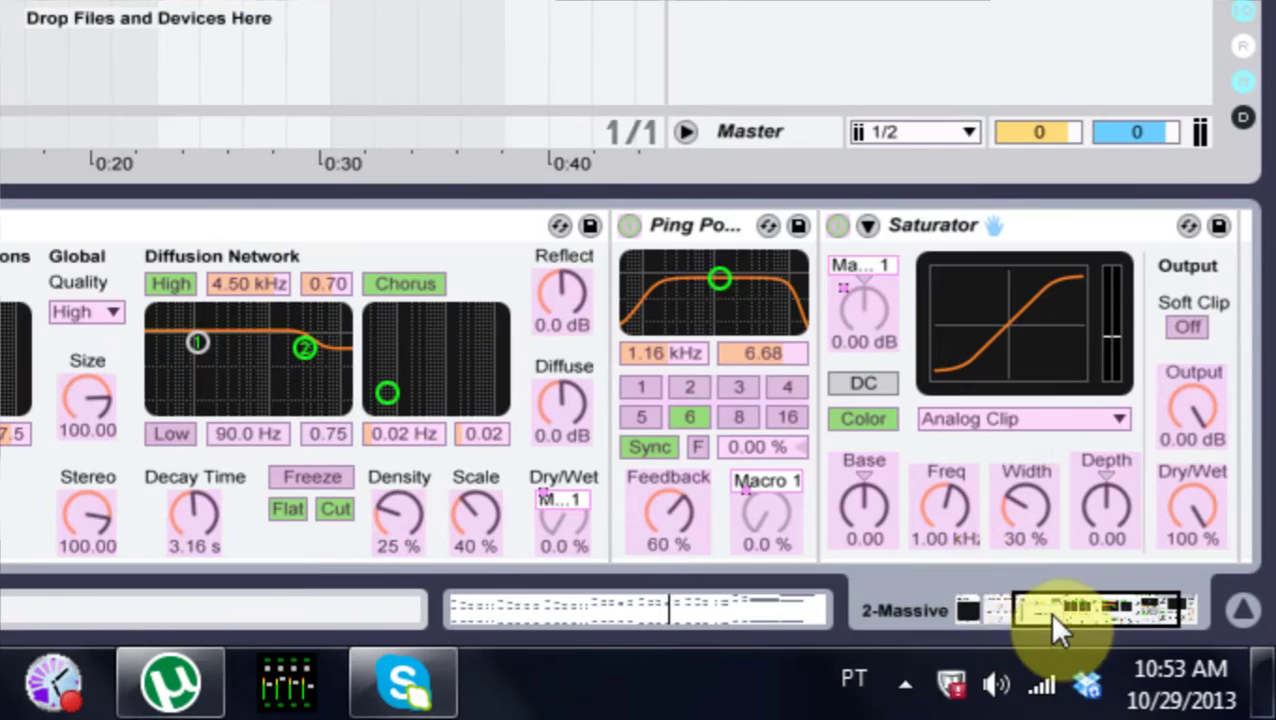
{"action": "left_click_drag", "start_coordinate": [1050, 611], "coordinate": [1002, 611]}
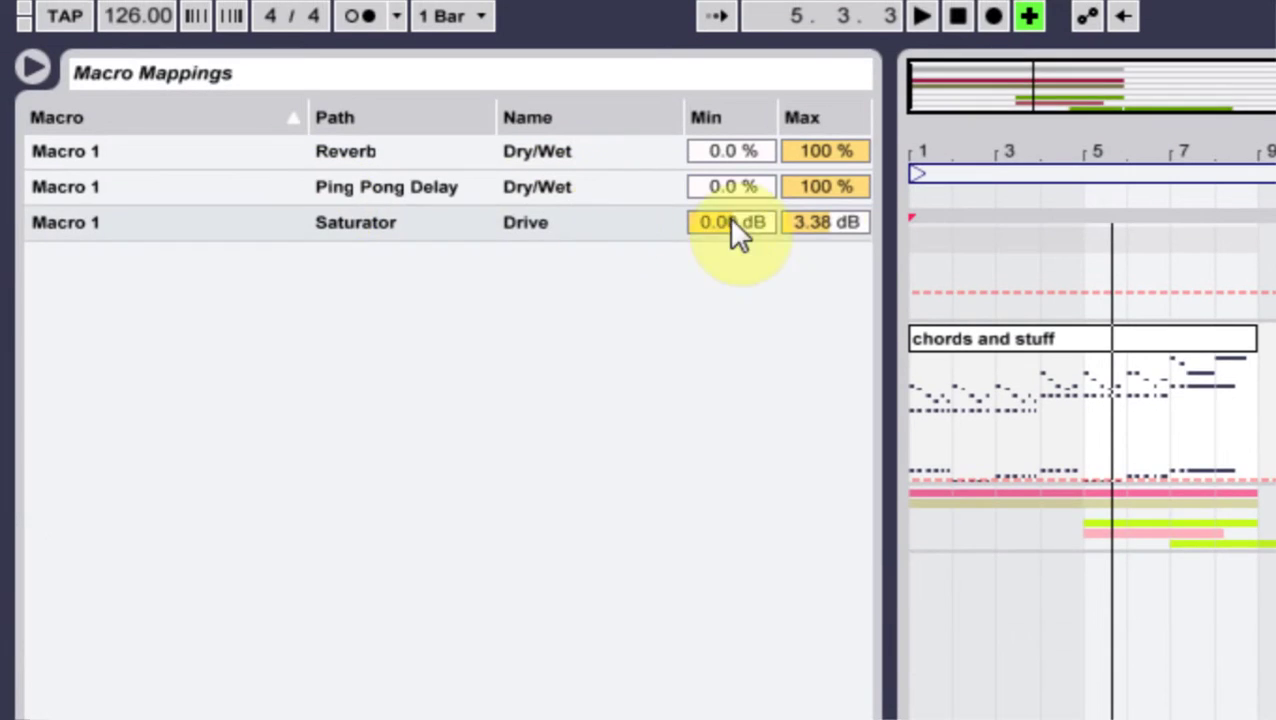
{"action": "left_click", "coordinate": [815, 183]}
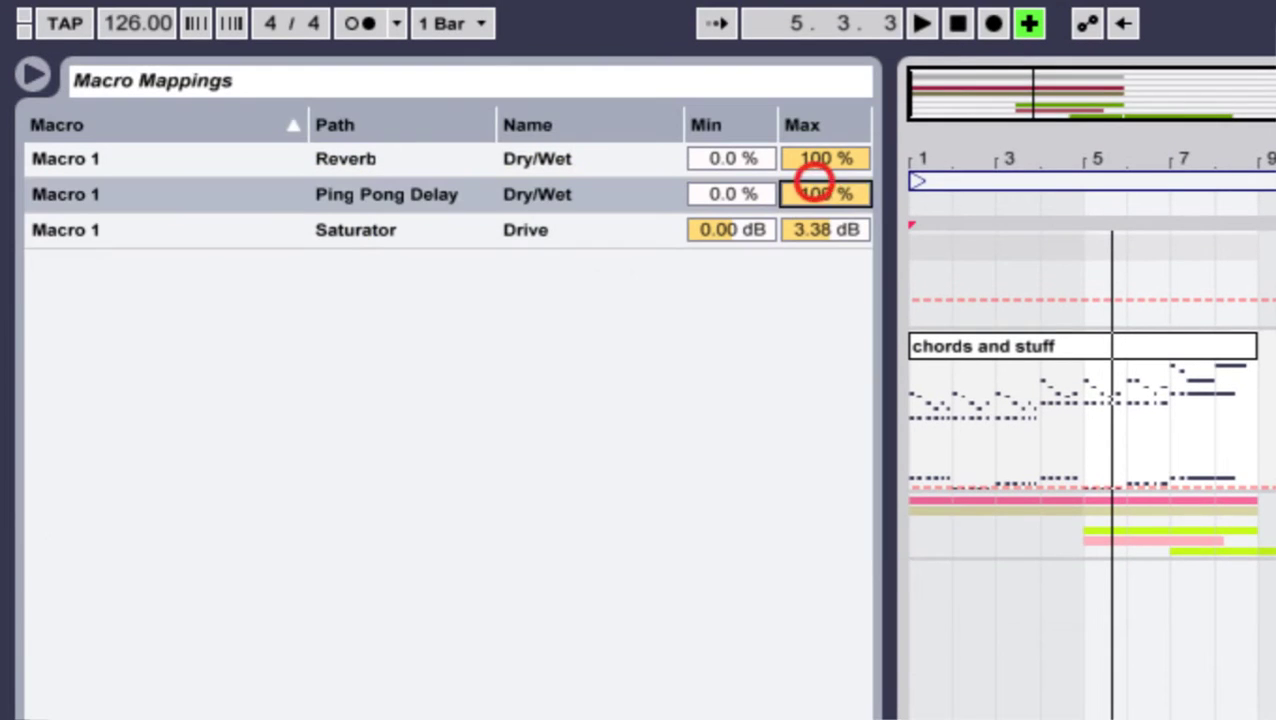
{"action": "left_click_drag", "start_coordinate": [812, 185], "coordinate": [815, 220]}
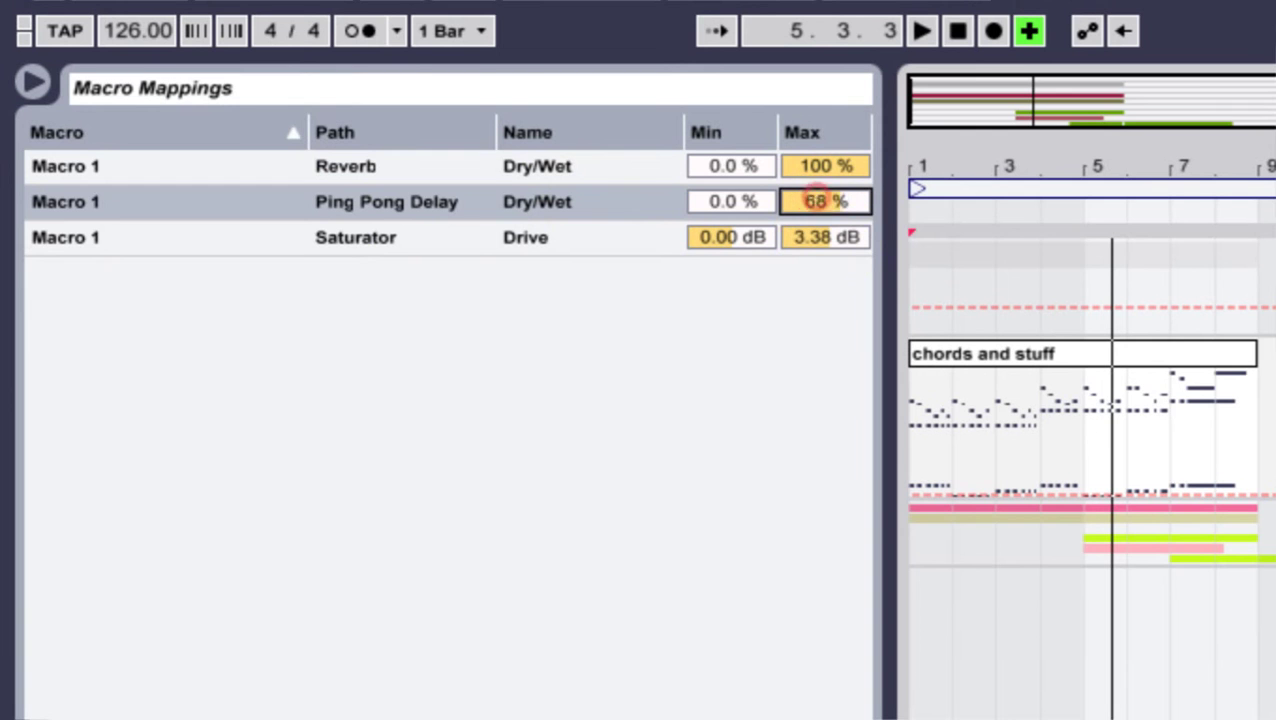
{"action": "left_click_drag", "start_coordinate": [815, 166], "coordinate": [815, 180]}
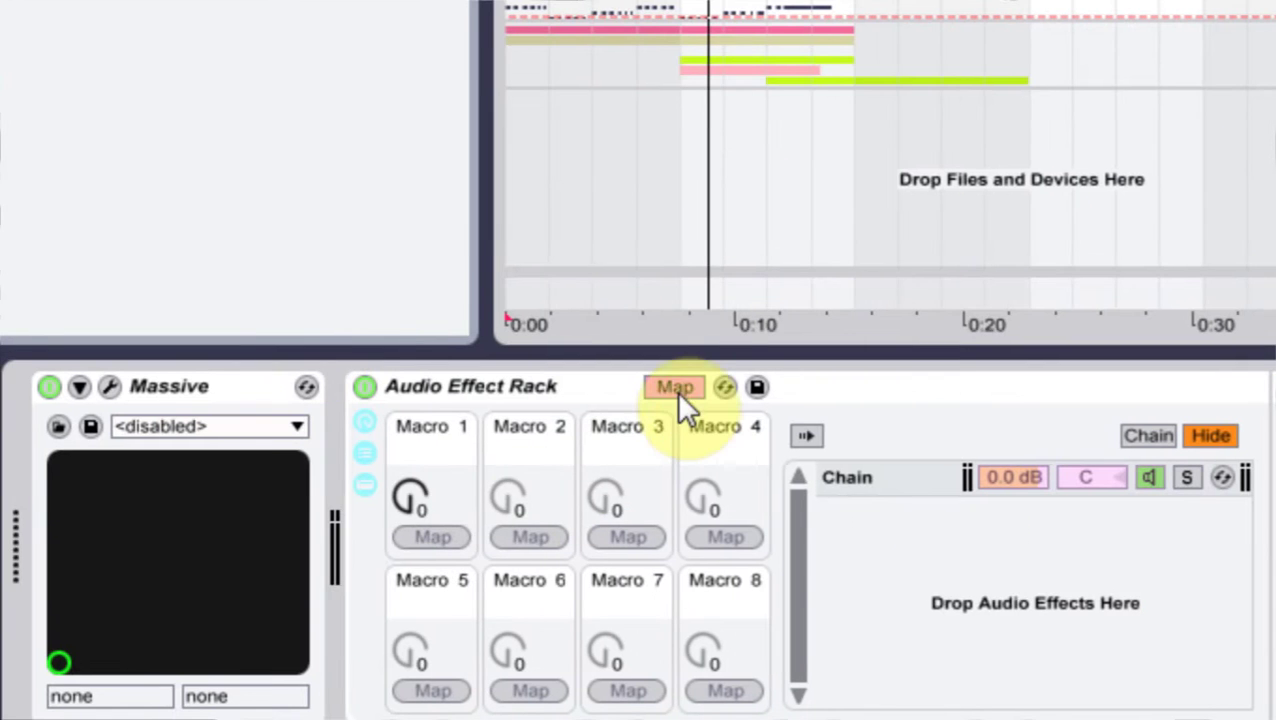
{"action": "left_click", "coordinate": [676, 388]}
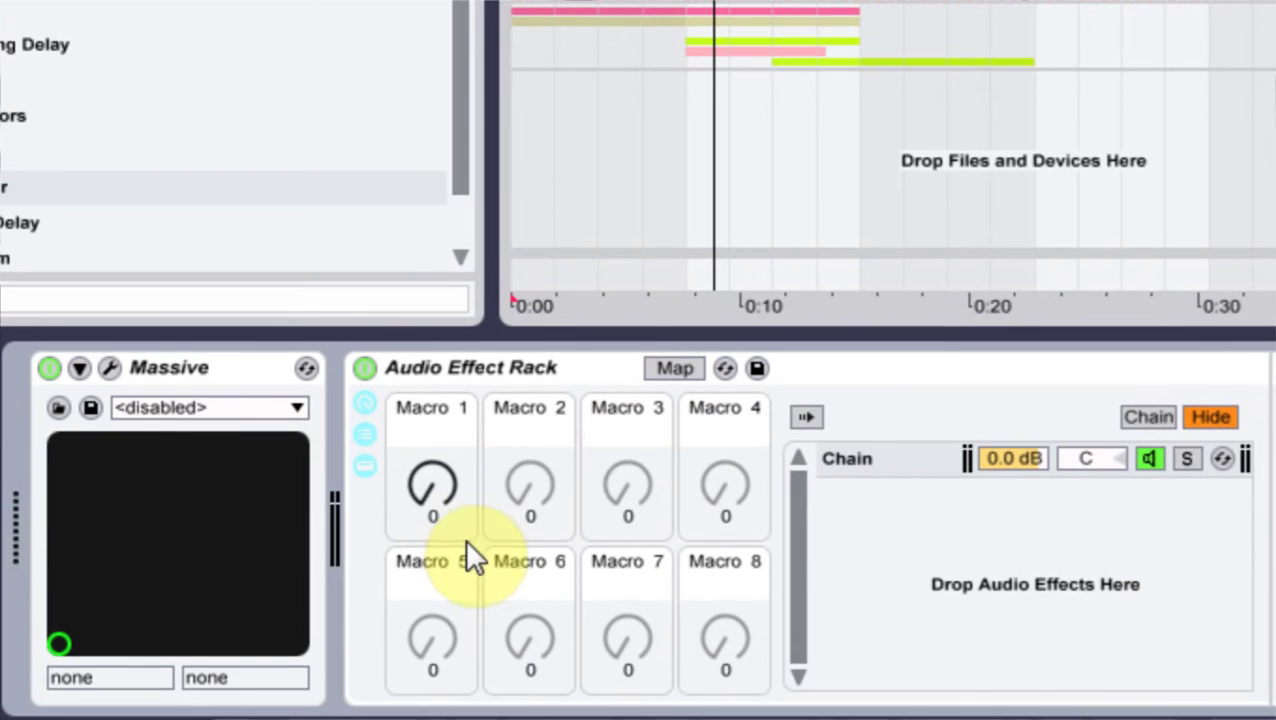
Step: Audition the first macro up to 127 and set the Saturator Drive's mapping maximum to 5.06 dB
{"action": "mouse_move", "coordinate": [433, 504]}
{"action": "left_mouse_down"}
{"action": "mouse_move", "coordinate": [433, 381]}
{"action": "mouse_move", "coordinate": [452, 512]}
{"action": "left_mouse_up"}
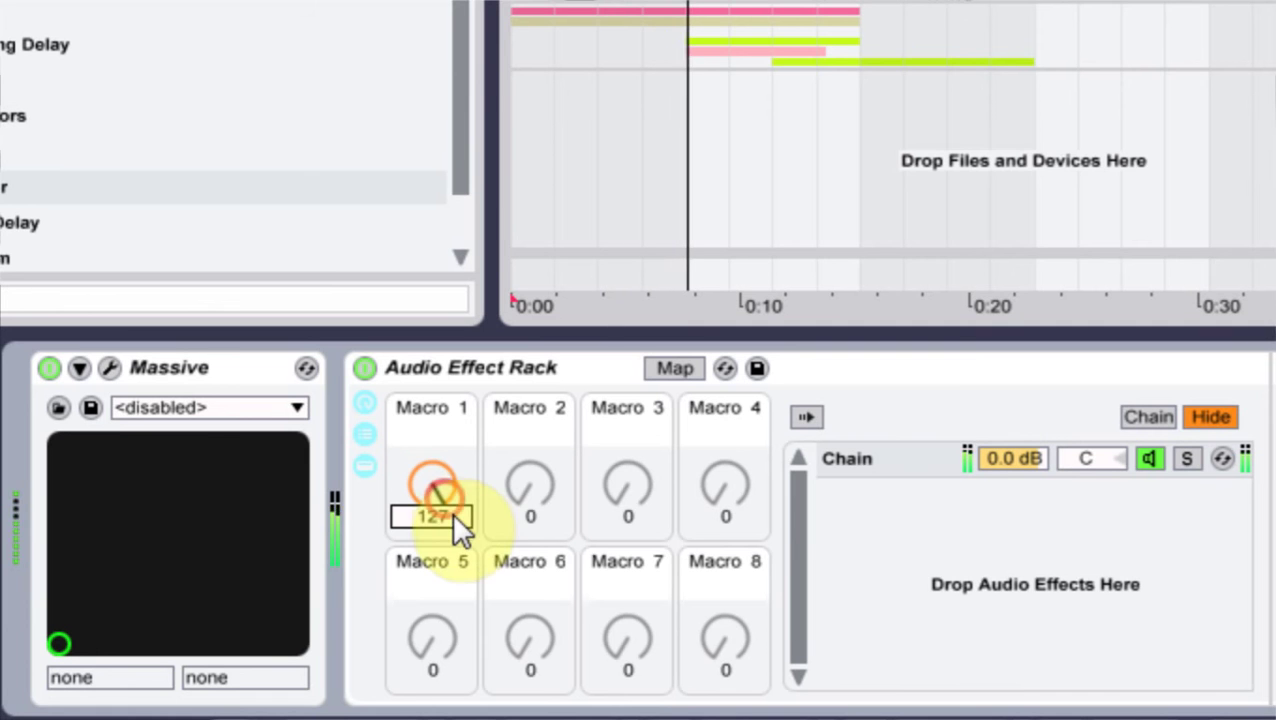
{"action": "left_click", "coordinate": [661, 364]}
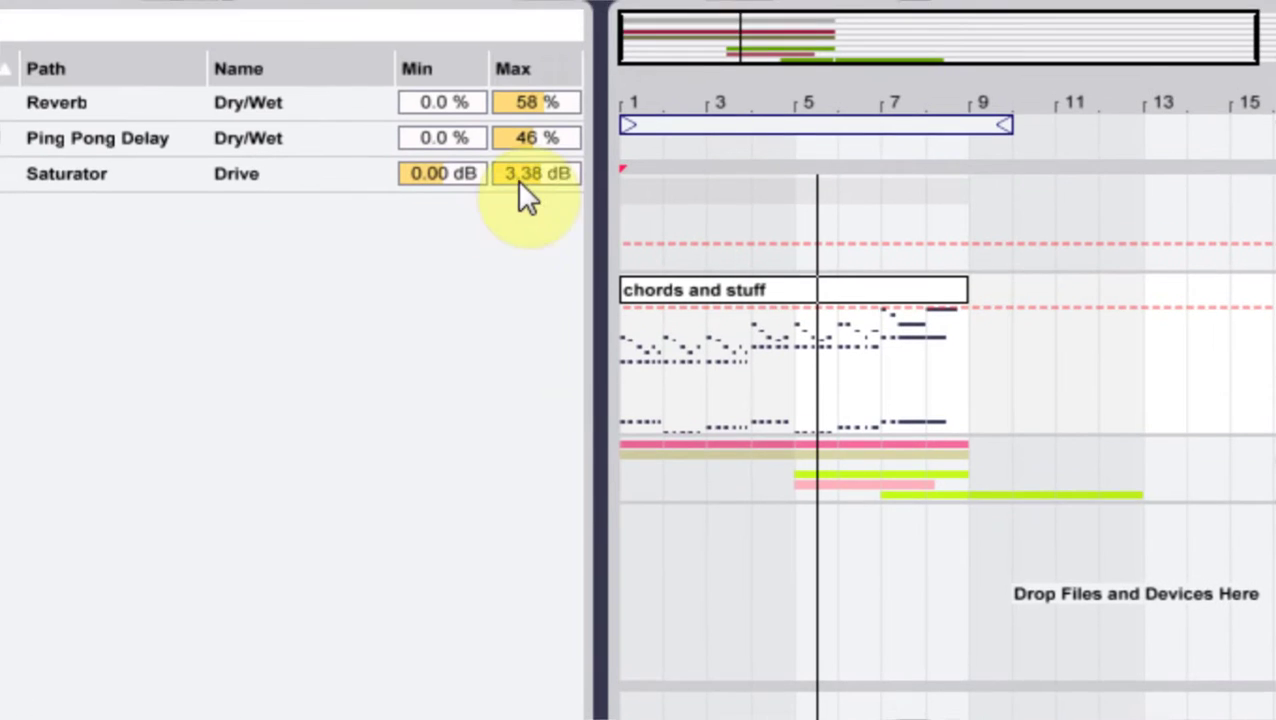
{"action": "left_click_drag", "start_coordinate": [516, 178], "coordinate": [519, 183]}
Step: Play the synth while sweeping the first macro up to 127, stop playback, reset the macro to 0 and leave macro mapping mode
{"action": "key", "text": "space"}
{"action": "left_click_drag", "start_coordinate": [538, 449], "coordinate": [538, 590]}
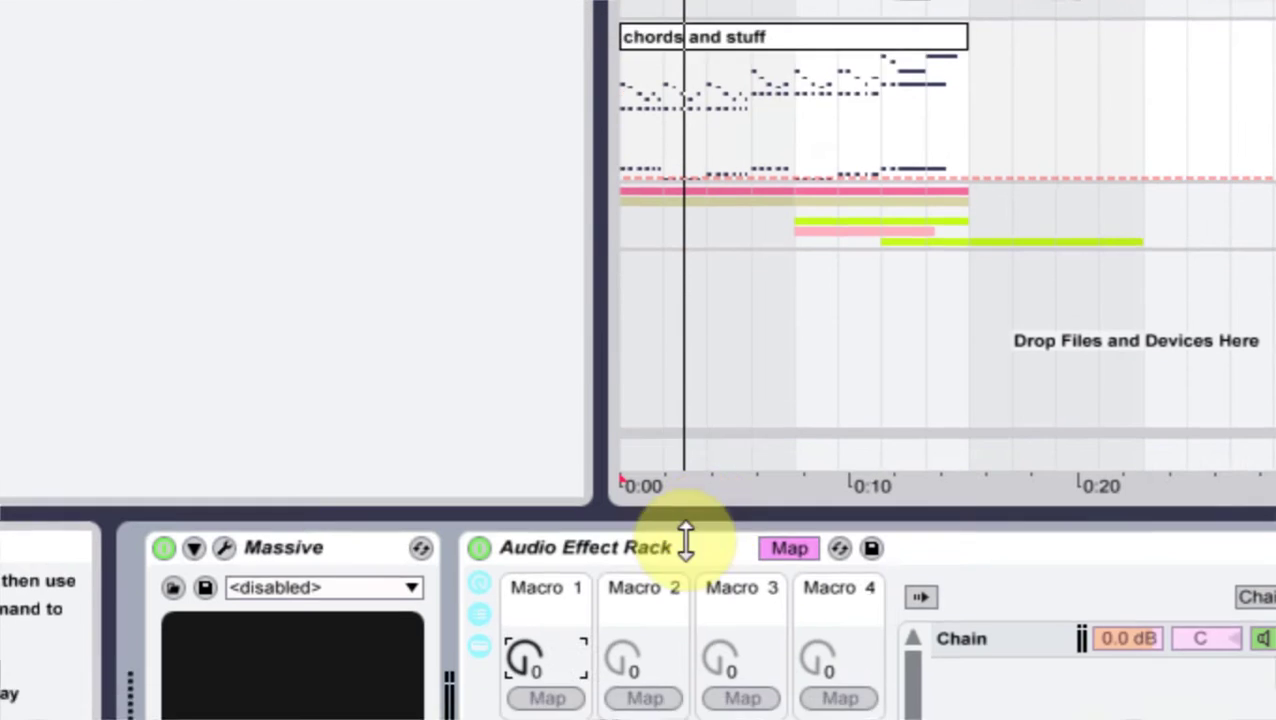
{"action": "key", "text": "space"}
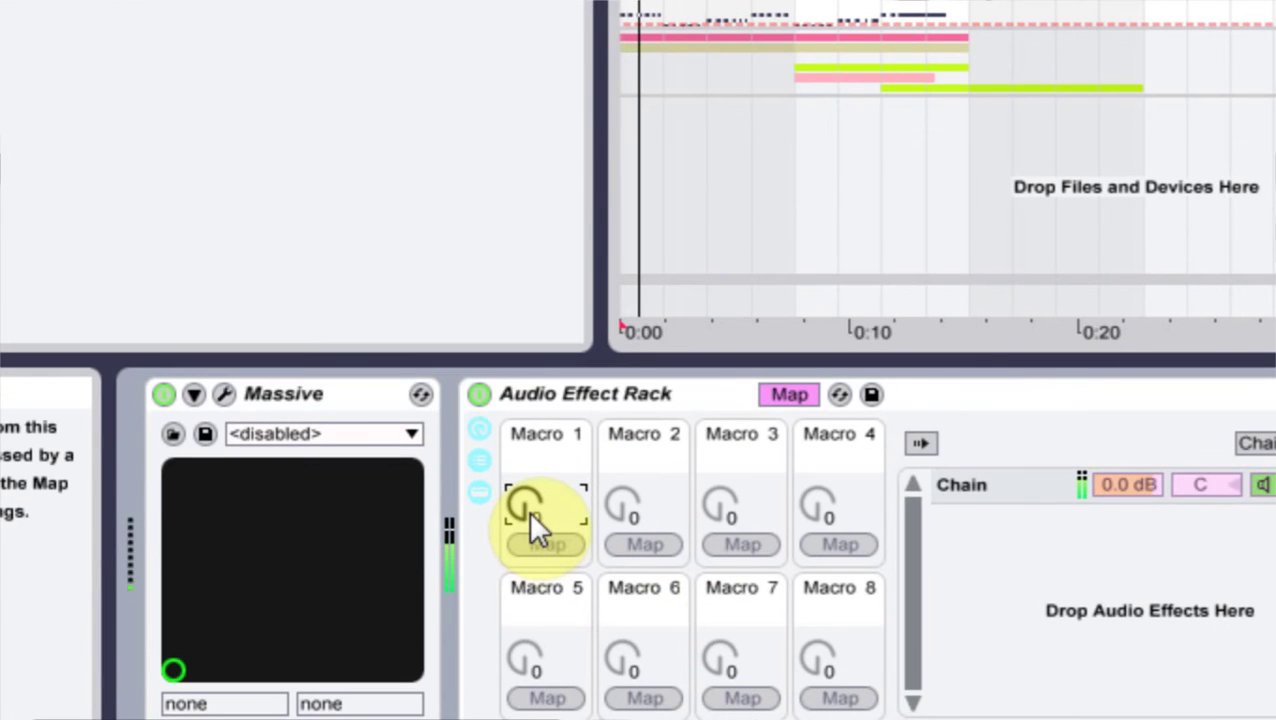
{"action": "left_click", "coordinate": [530, 513]}
{"action": "mouse_move", "coordinate": [530, 513]}
{"action": "left_mouse_down"}
{"action": "mouse_move", "coordinate": [530, 420]}
{"action": "mouse_move", "coordinate": [531, 513]}
{"action": "left_mouse_up"}
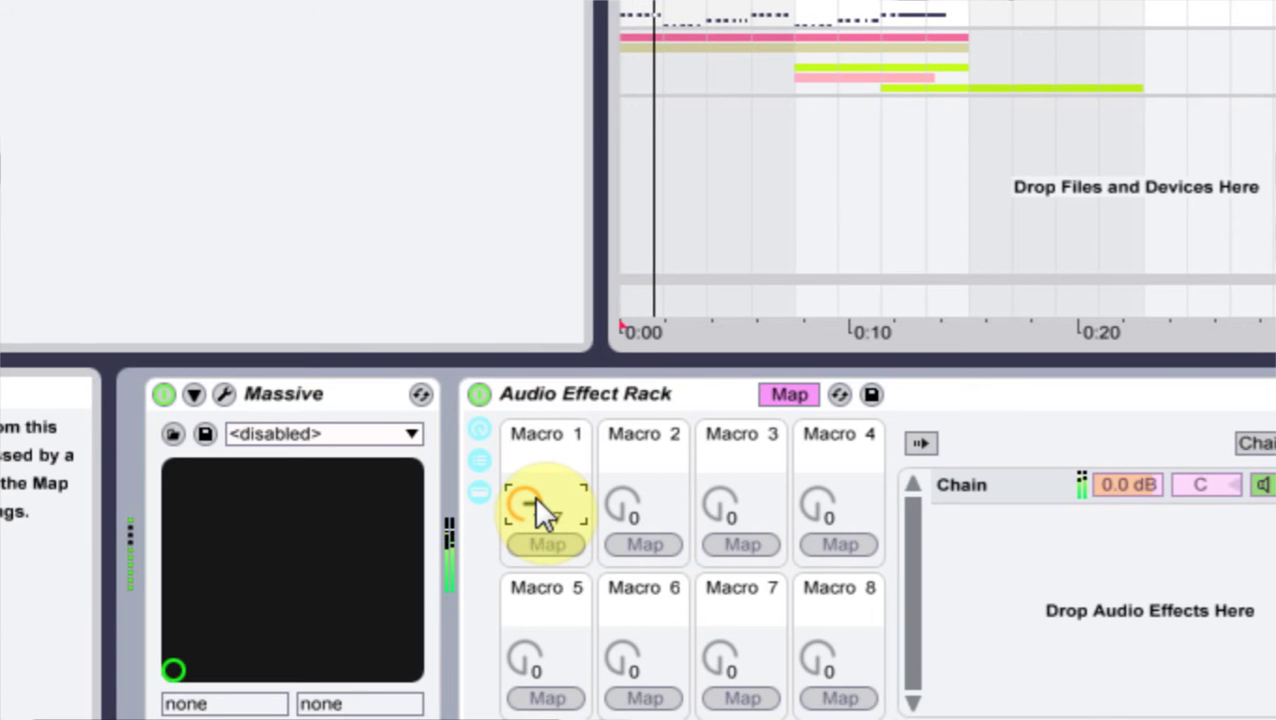
{"action": "left_click_drag", "start_coordinate": [533, 510], "coordinate": [620, 122]}
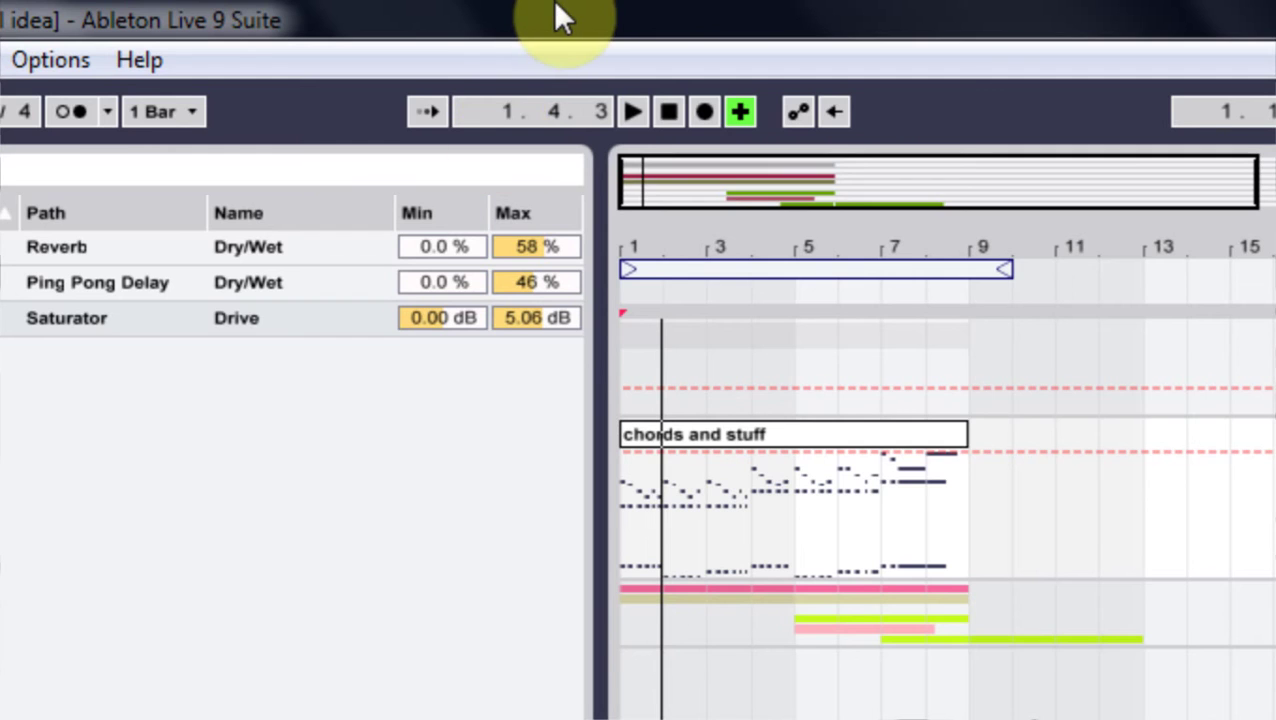
{"action": "left_click", "coordinate": [666, 108]}
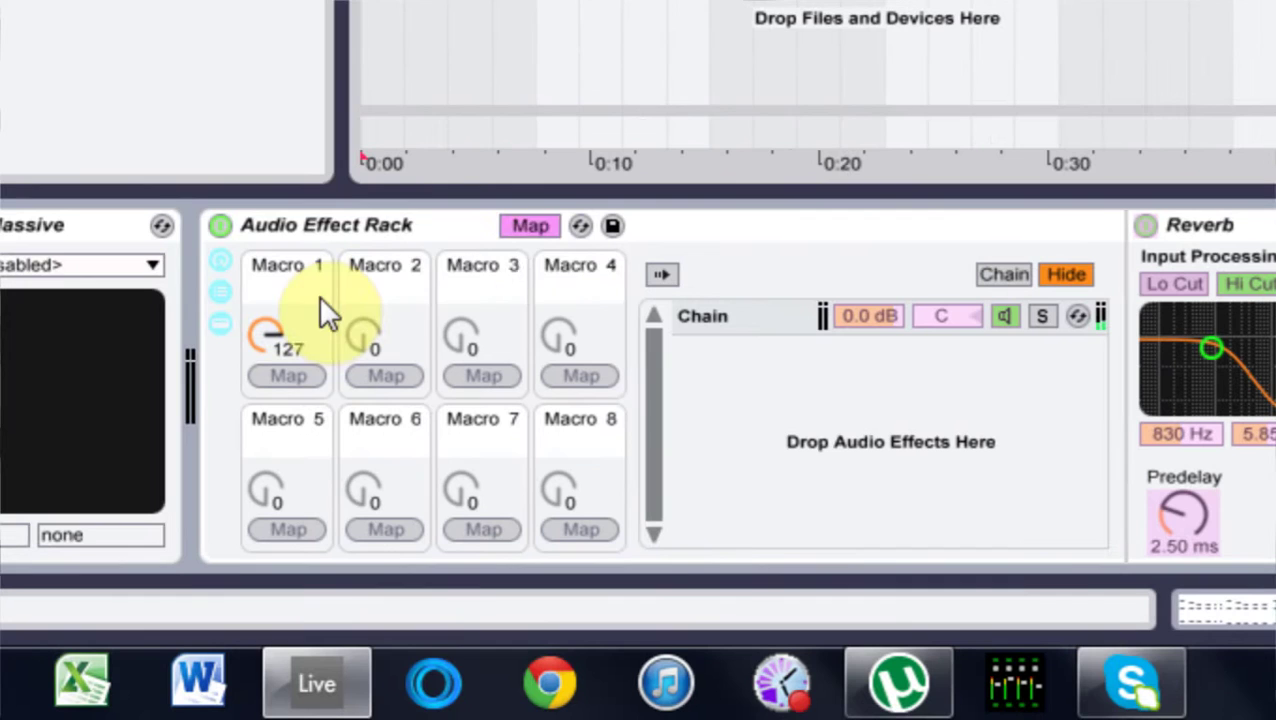
{"action": "left_click", "coordinate": [318, 335]}
{"action": "left_click_drag", "start_coordinate": [318, 335], "coordinate": [321, 336]}
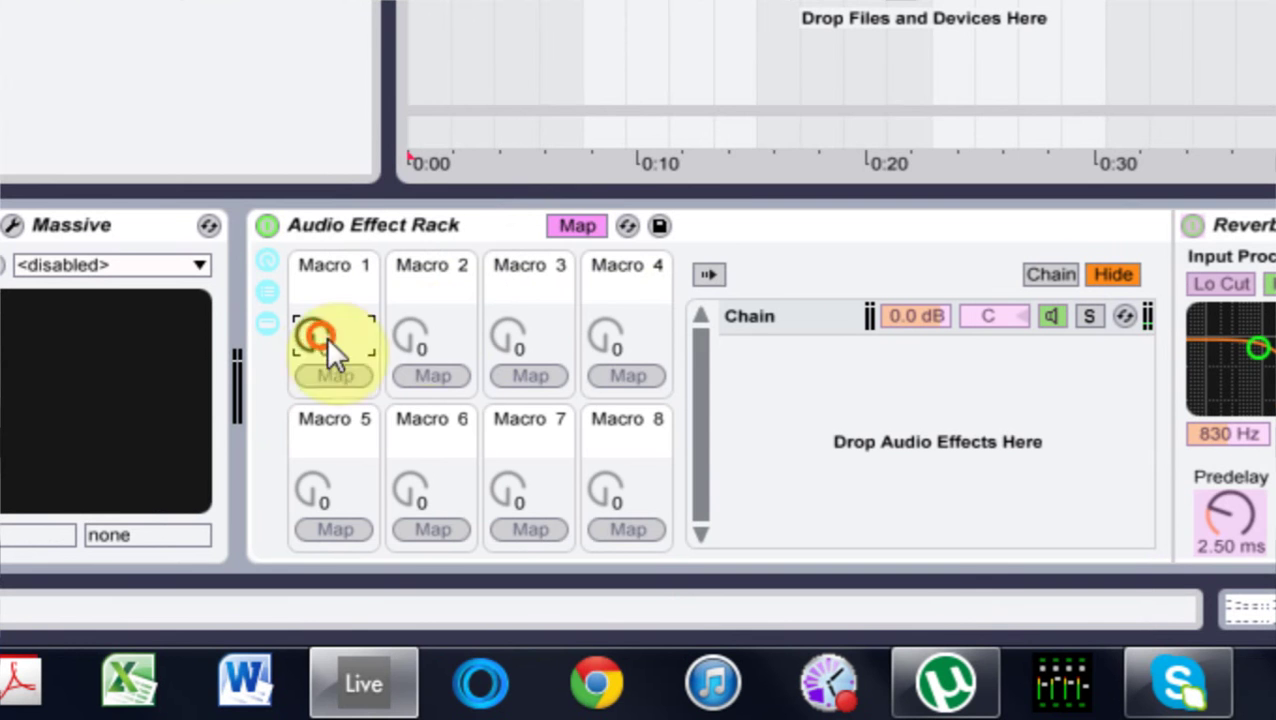
{"action": "left_click", "coordinate": [580, 225]}
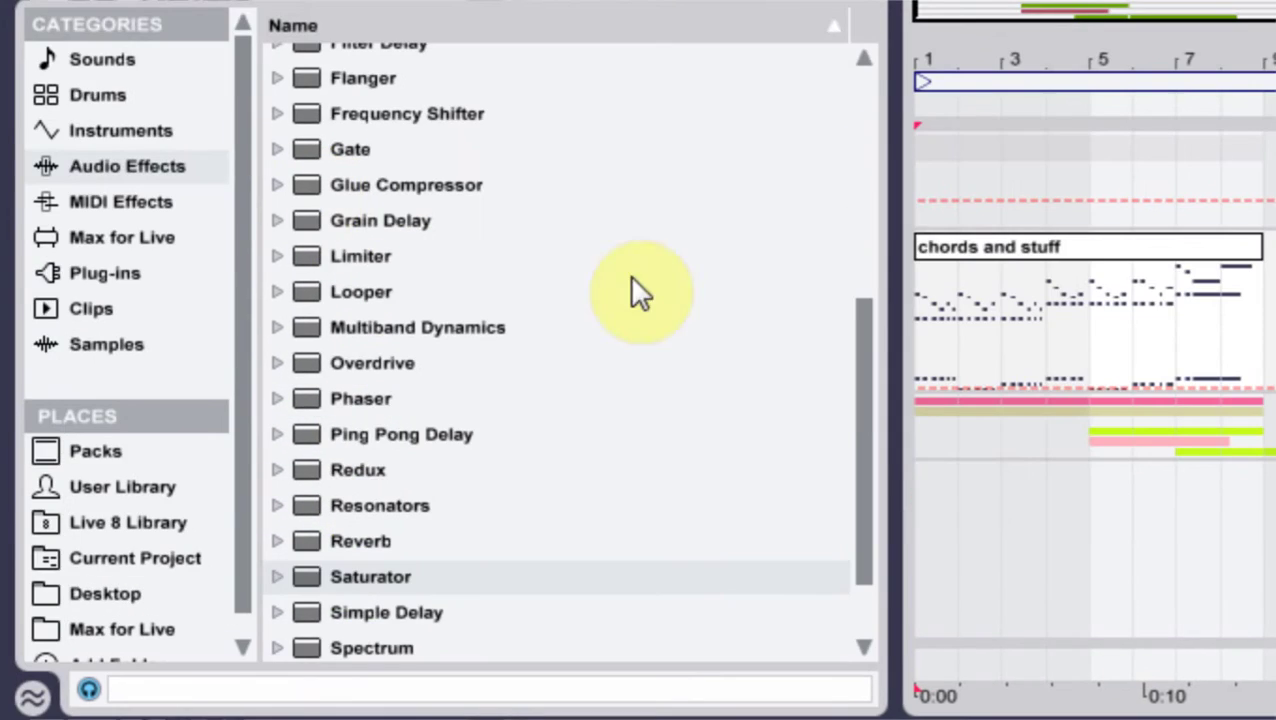
Step: Insert a new Audio Effect Rack between Massive and the existing rack and show its chain list
{"action": "left_click_drag", "start_coordinate": [873, 444], "coordinate": [888, 184]}
{"action": "left_click_drag", "start_coordinate": [336, 214], "coordinate": [734, 640]}
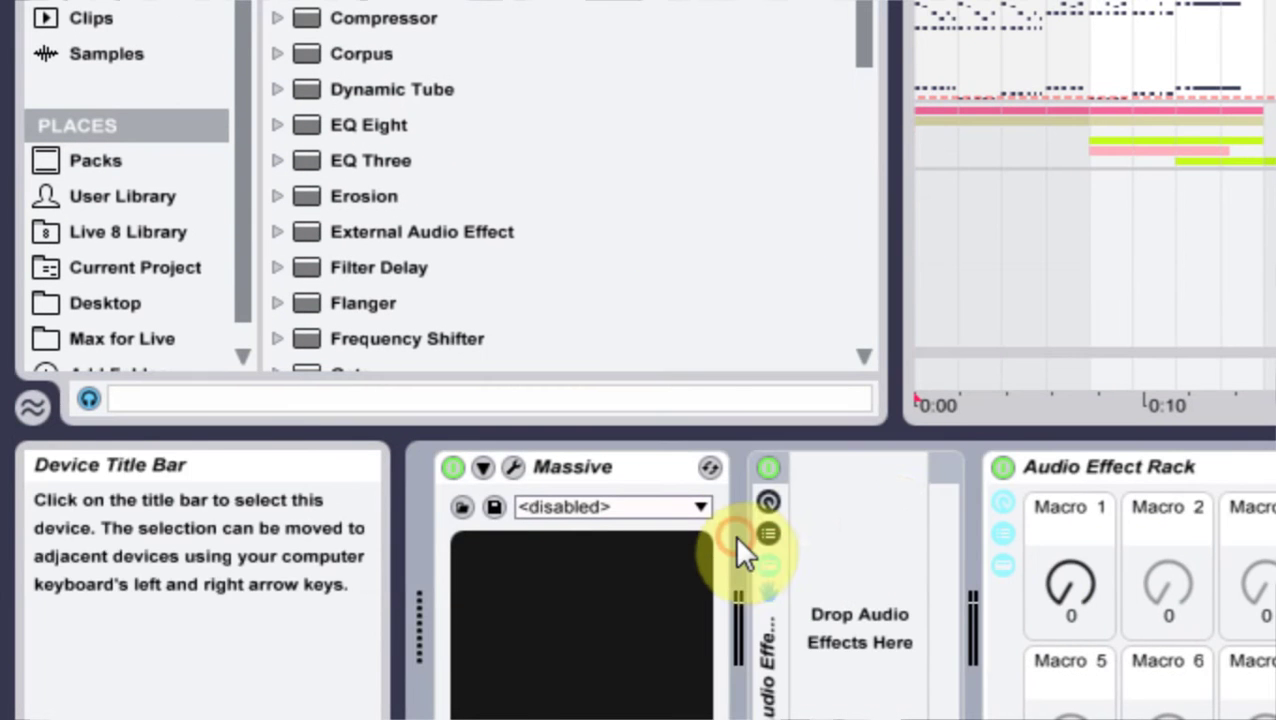
{"action": "left_click", "coordinate": [767, 533]}
{"action": "left_click", "coordinate": [1003, 616]}
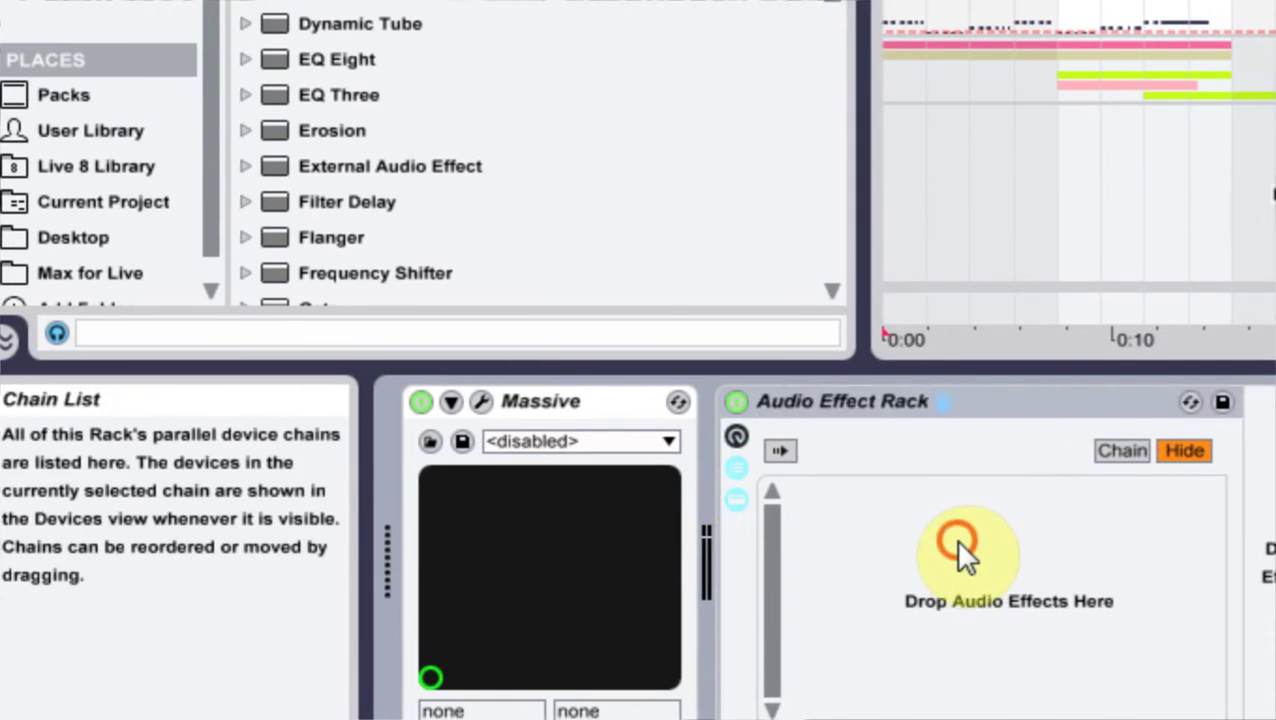
Step: Add two parallel EQ Eight chains to the new rack and rename them low and high
{"action": "left_click_drag", "start_coordinate": [336, 182], "coordinate": [991, 650]}
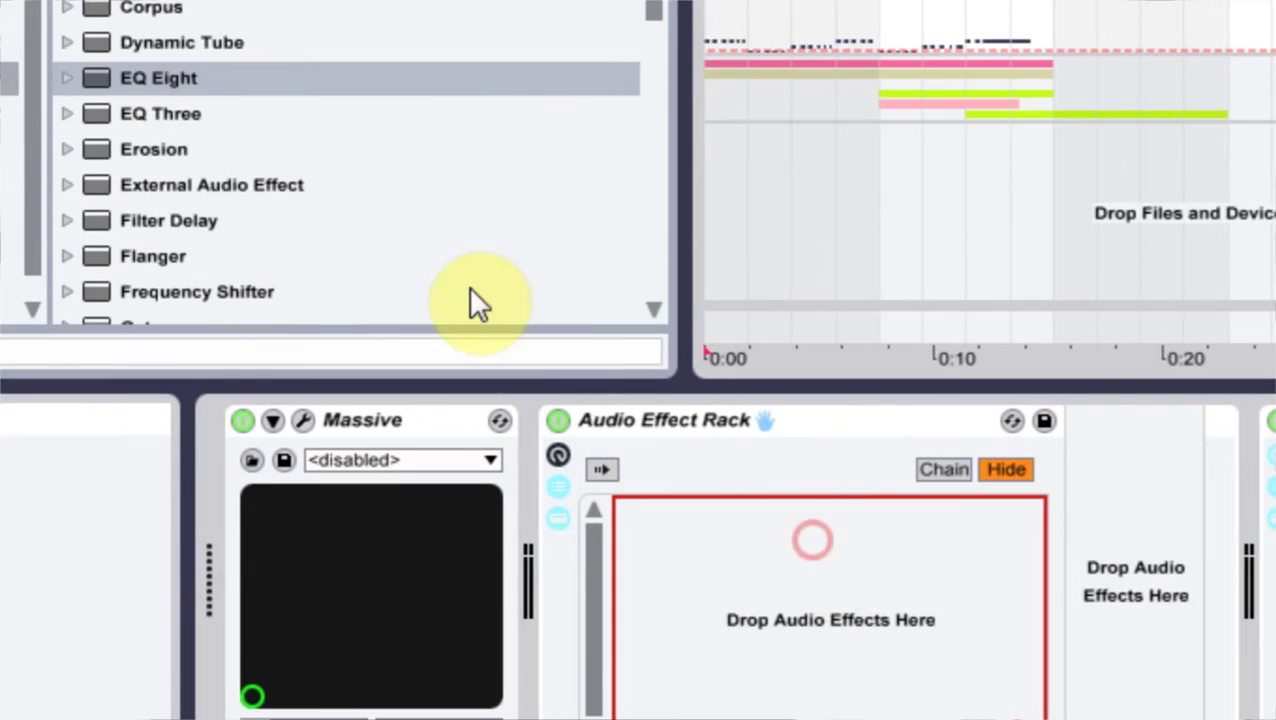
{"action": "left_click_drag", "start_coordinate": [108, 78], "coordinate": [706, 614]}
{"action": "left_click", "coordinate": [891, 440]}
{"action": "key", "text": "ctrl+r"}
{"action": "key", "text": "BackSpace"}
{"action": "type", "text": "low"}
{"action": "key", "text": "Return"}
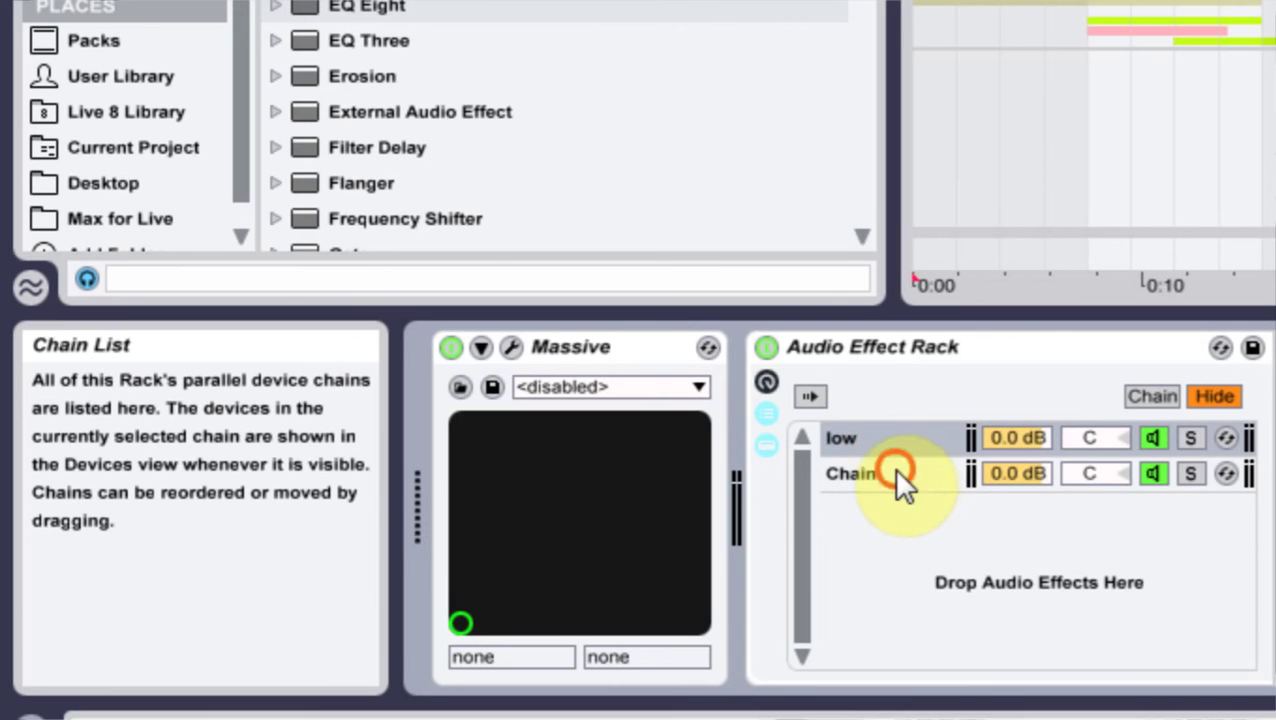
{"action": "left_click", "coordinate": [895, 473]}
{"action": "key", "text": "ctrl+r"}
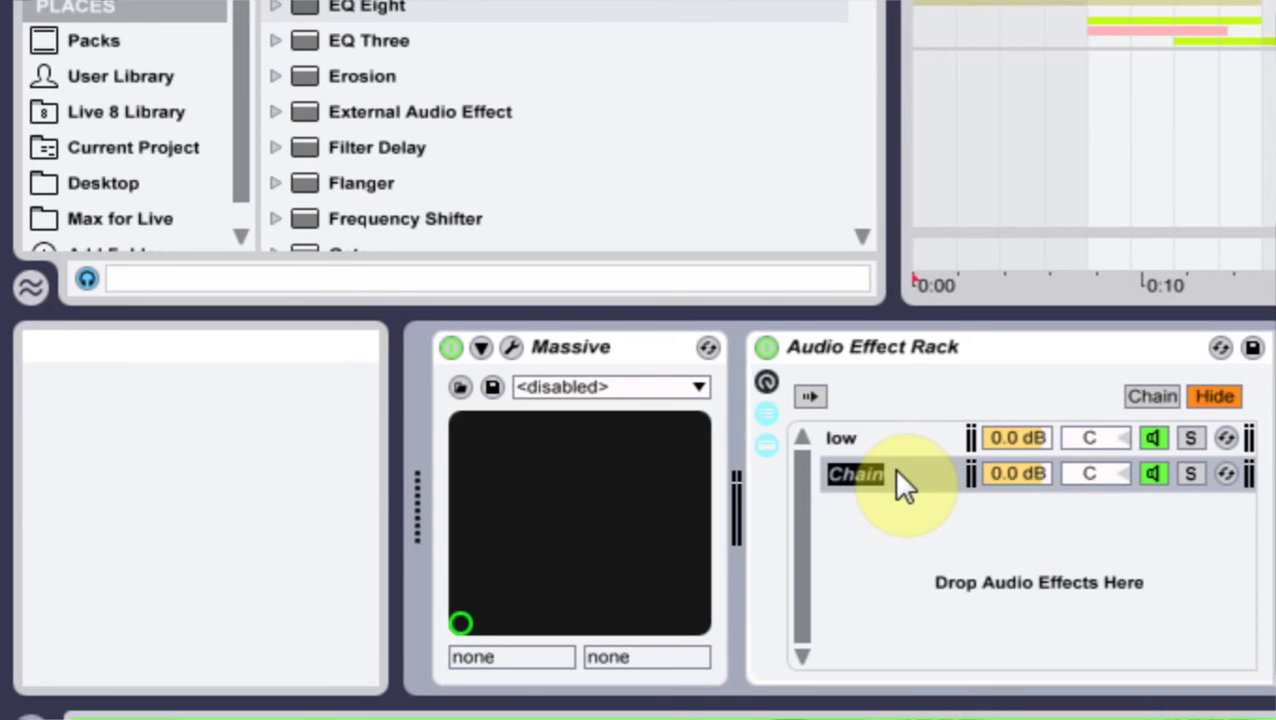
{"action": "type", "text": "high"}
{"action": "key", "text": "Return"}
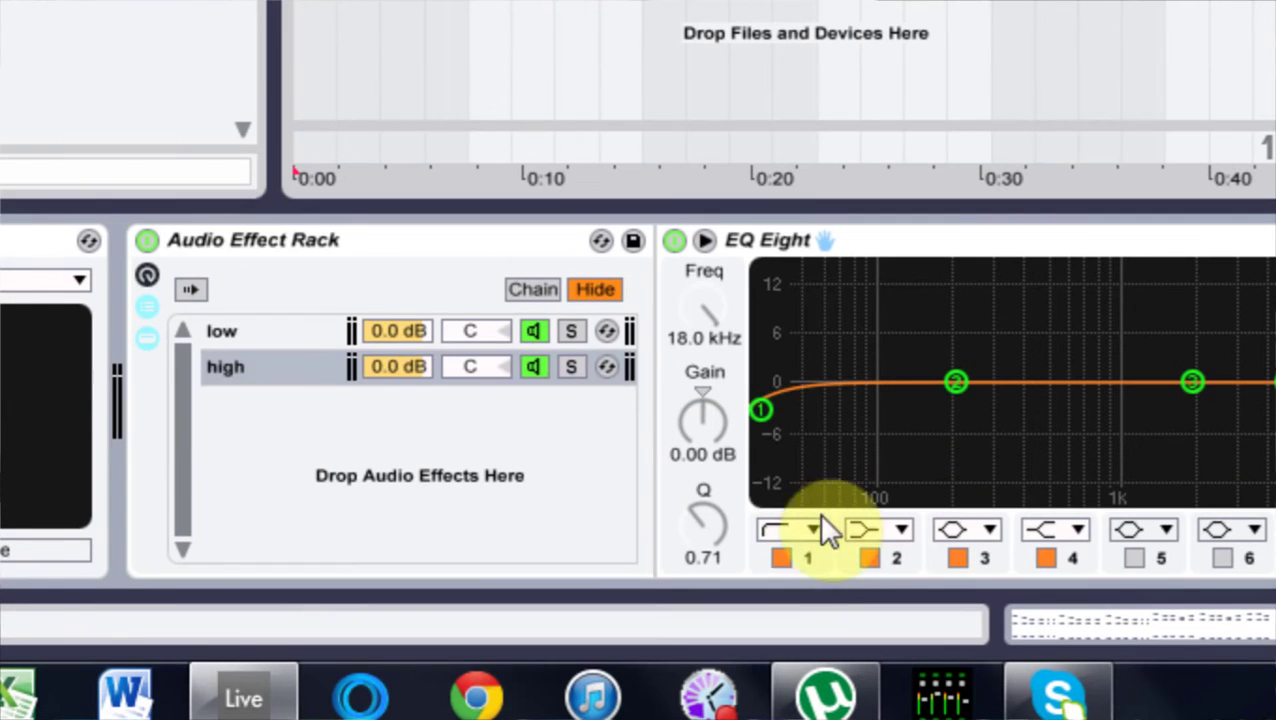
Step: Set band 1 of the high chain's EQ Eight to the x4 low cut and map its frequency to Macro 1
{"action": "left_click", "coordinate": [809, 537]}
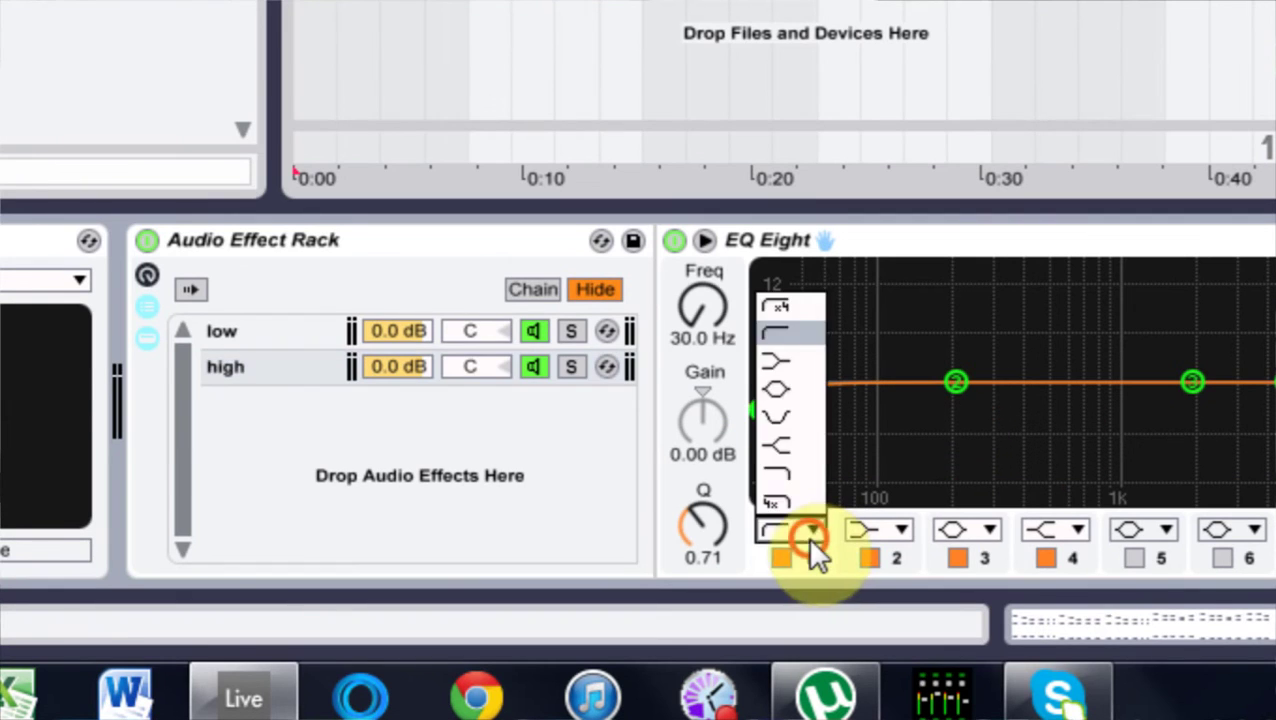
{"action": "left_click", "coordinate": [794, 304]}
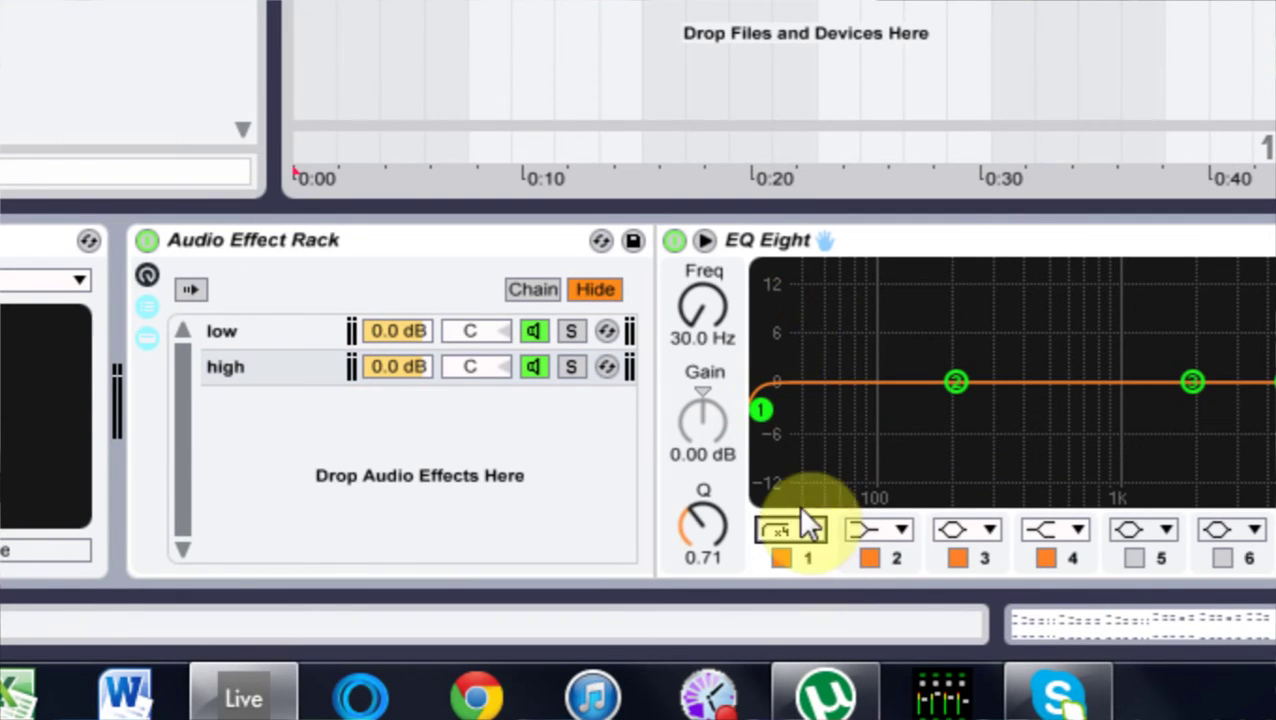
{"action": "mouse_move", "coordinate": [716, 318]}
{"action": "left_mouse_down"}
{"action": "mouse_move", "coordinate": [716, 290]}
{"action": "mouse_move", "coordinate": [716, 327]}
{"action": "left_mouse_up"}
{"action": "right_click", "coordinate": [700, 285]}
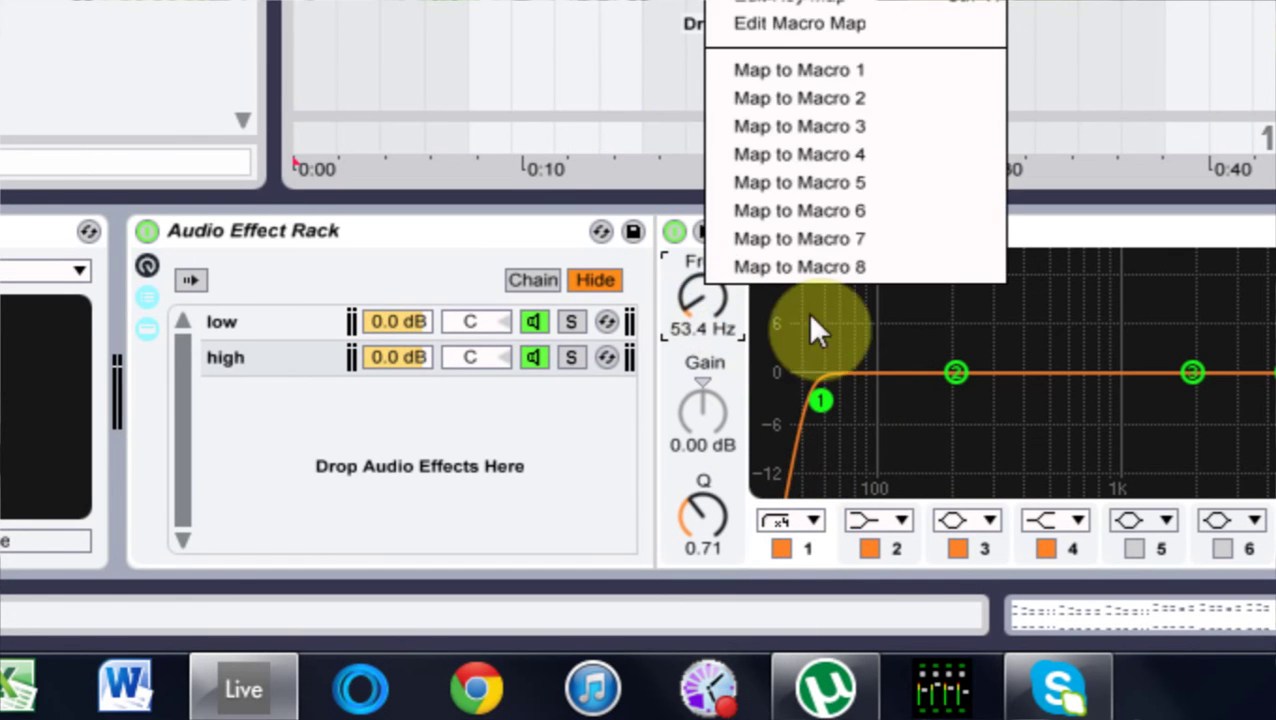
{"action": "left_click", "coordinate": [833, 70]}
Step: Set band 2 of the low chain's EQ Eight to the x4 high cut and map its frequency to the first macro
{"action": "left_click", "coordinate": [670, 438]}
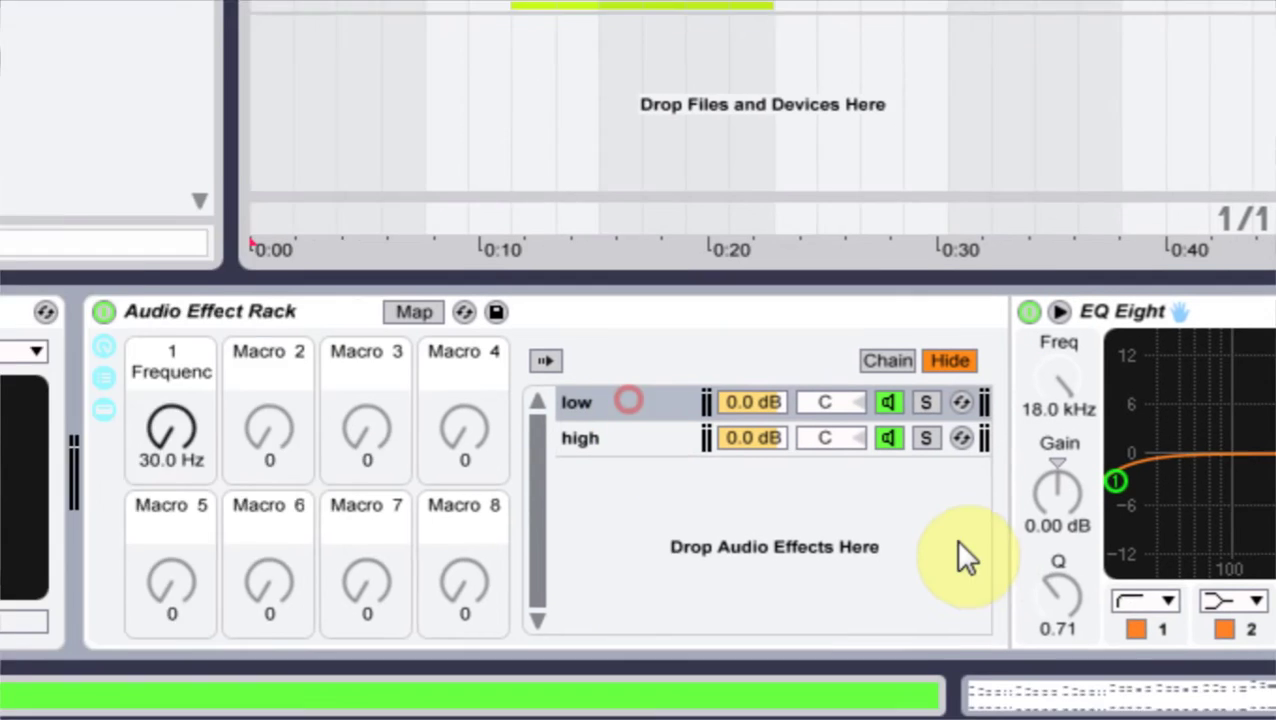
{"action": "left_click", "coordinate": [950, 510]}
{"action": "left_click", "coordinate": [935, 487]}
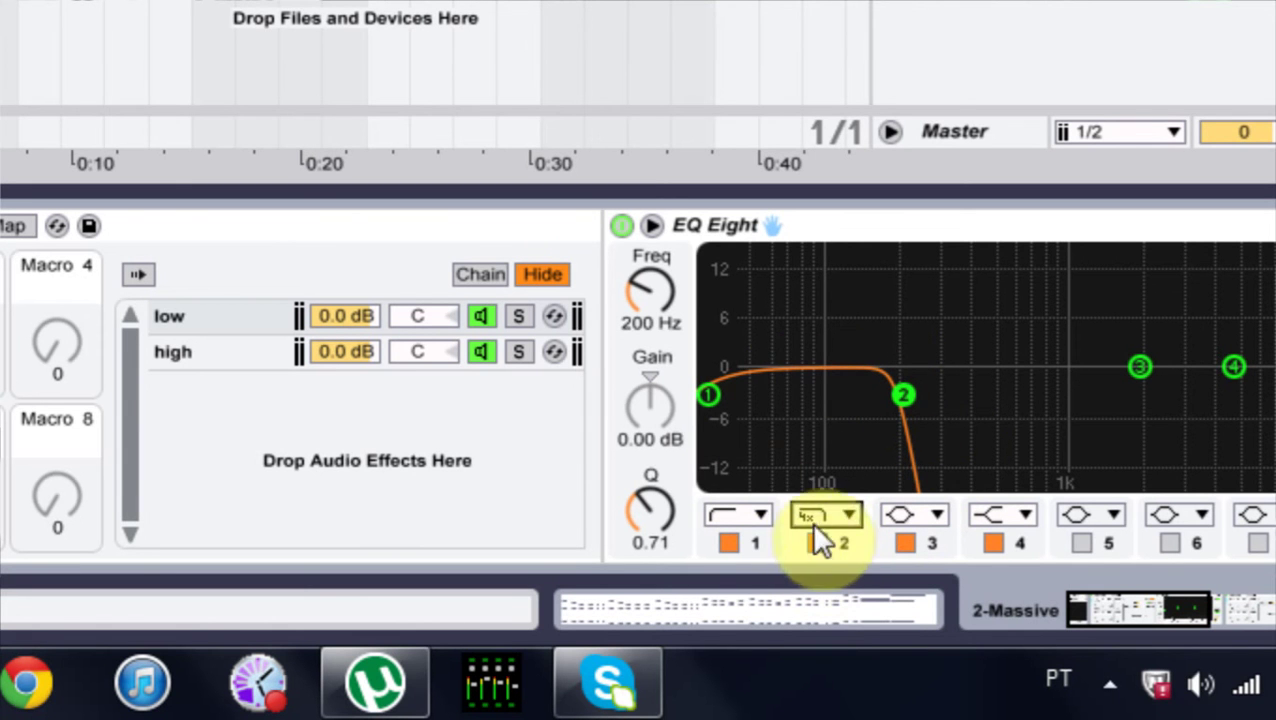
{"action": "right_click", "coordinate": [646, 293]}
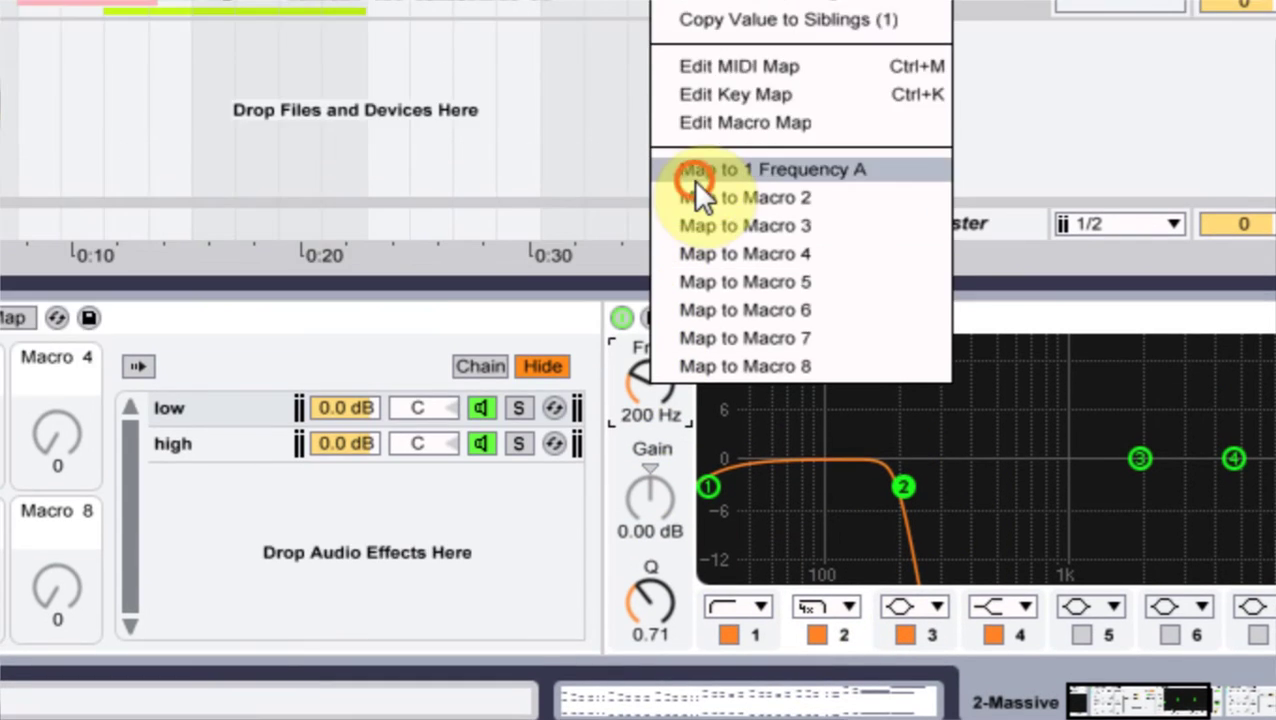
{"action": "left_click", "coordinate": [692, 80]}
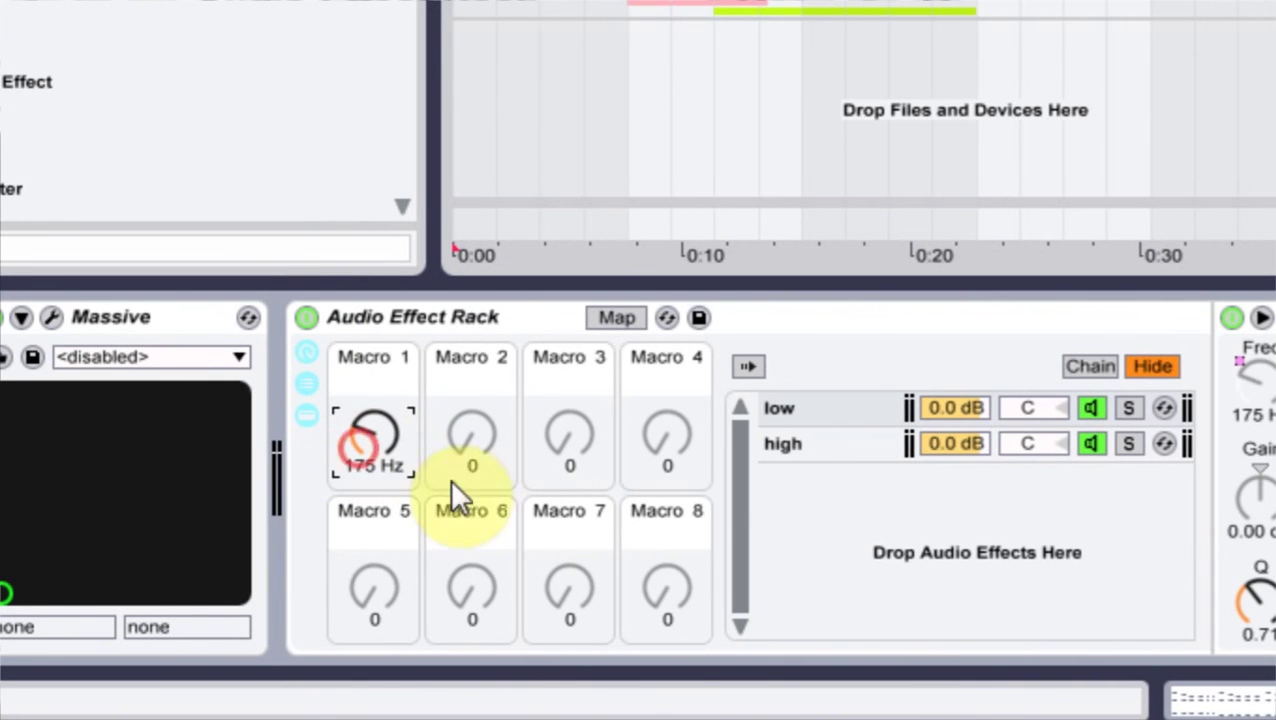
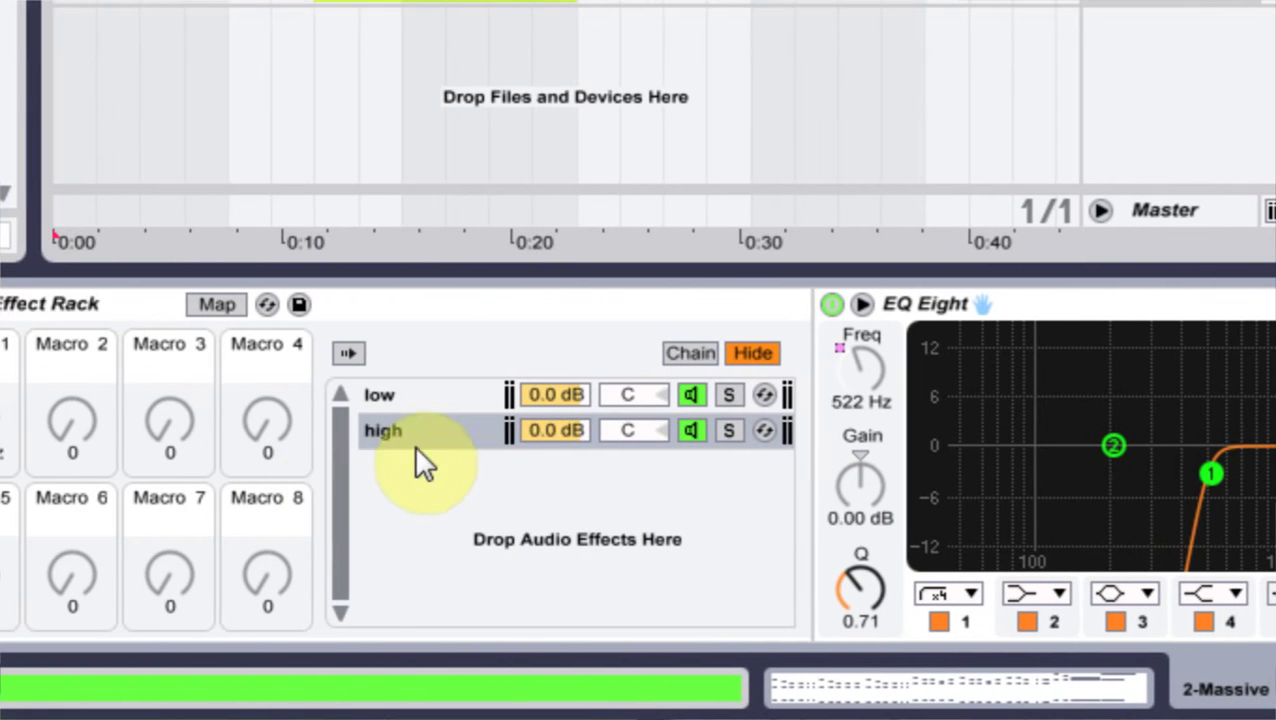
Step: Compare the EQ Eight curves of the high and low chains by selecting each chain in turn
{"action": "left_click", "coordinate": [330, 396]}
{"action": "left_click", "coordinate": [301, 437]}
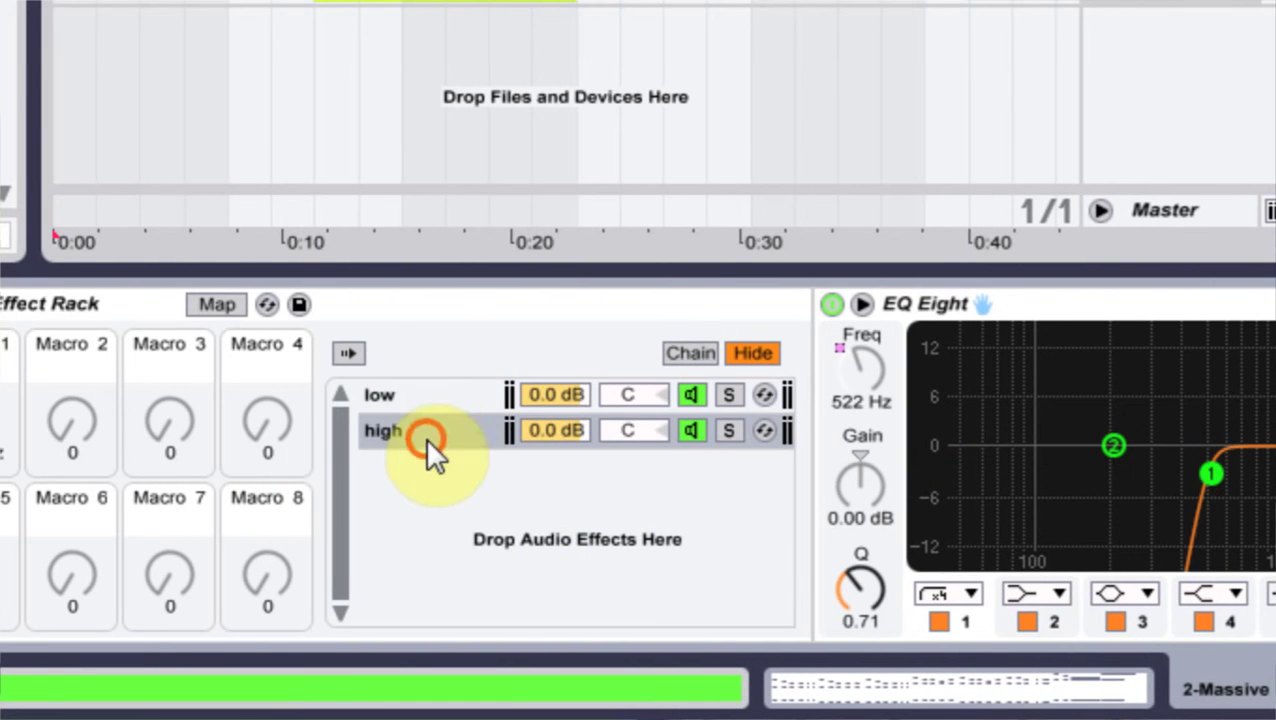
{"action": "left_click", "coordinate": [416, 395]}
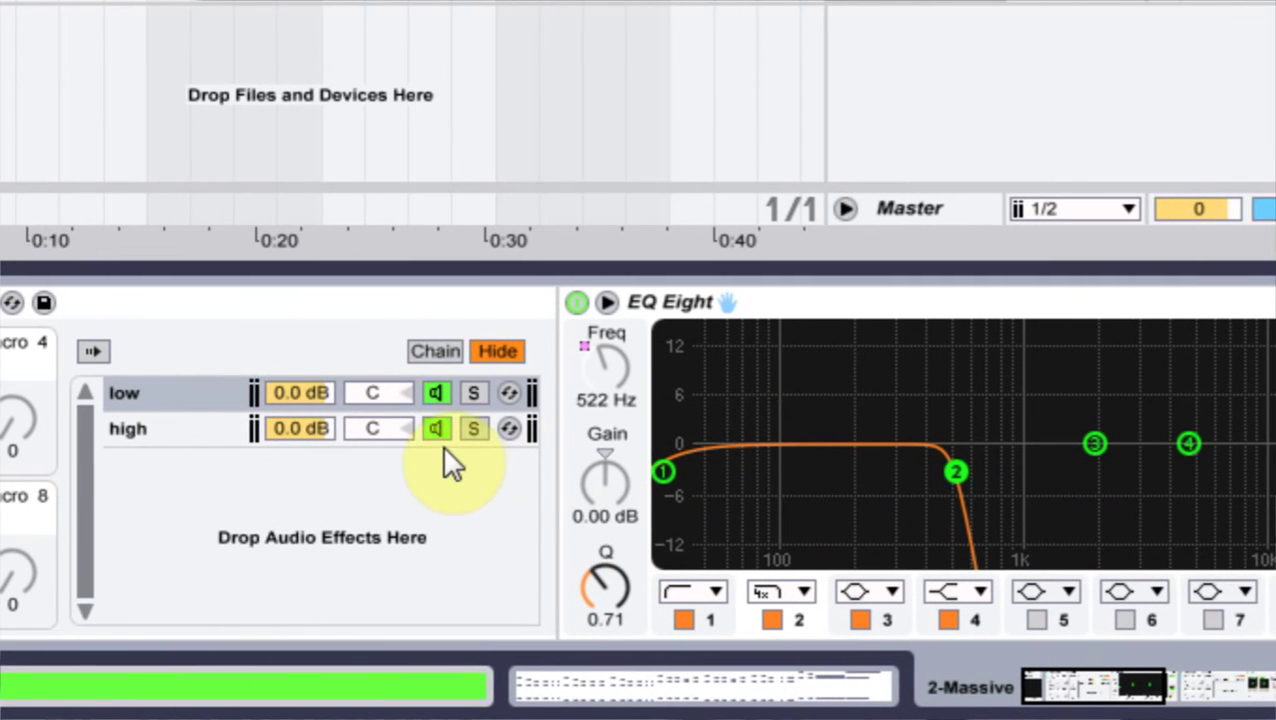
Step: Move the rack holding Reverb, Ping Pong Delay and Saturator into the high chain, directly after its EQ Eight
{"action": "left_click", "coordinate": [183, 428]}
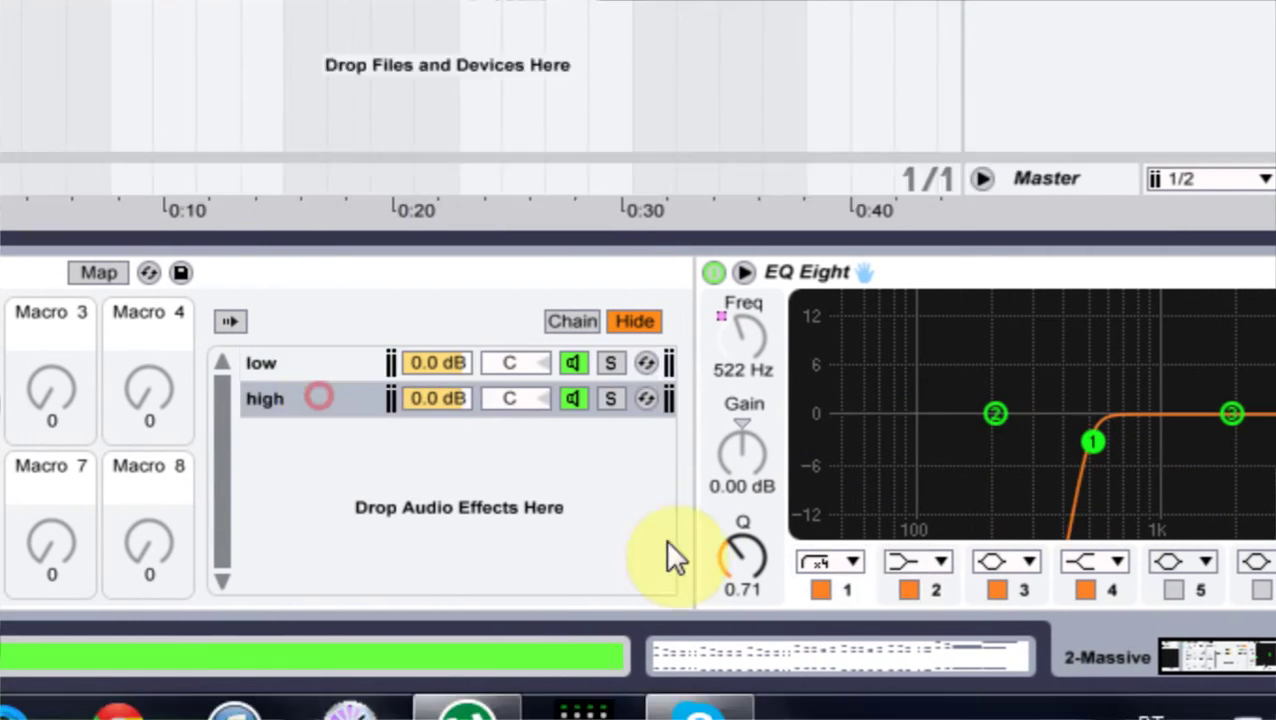
{"action": "left_click_drag", "start_coordinate": [1220, 684], "coordinate": [1274, 682]}
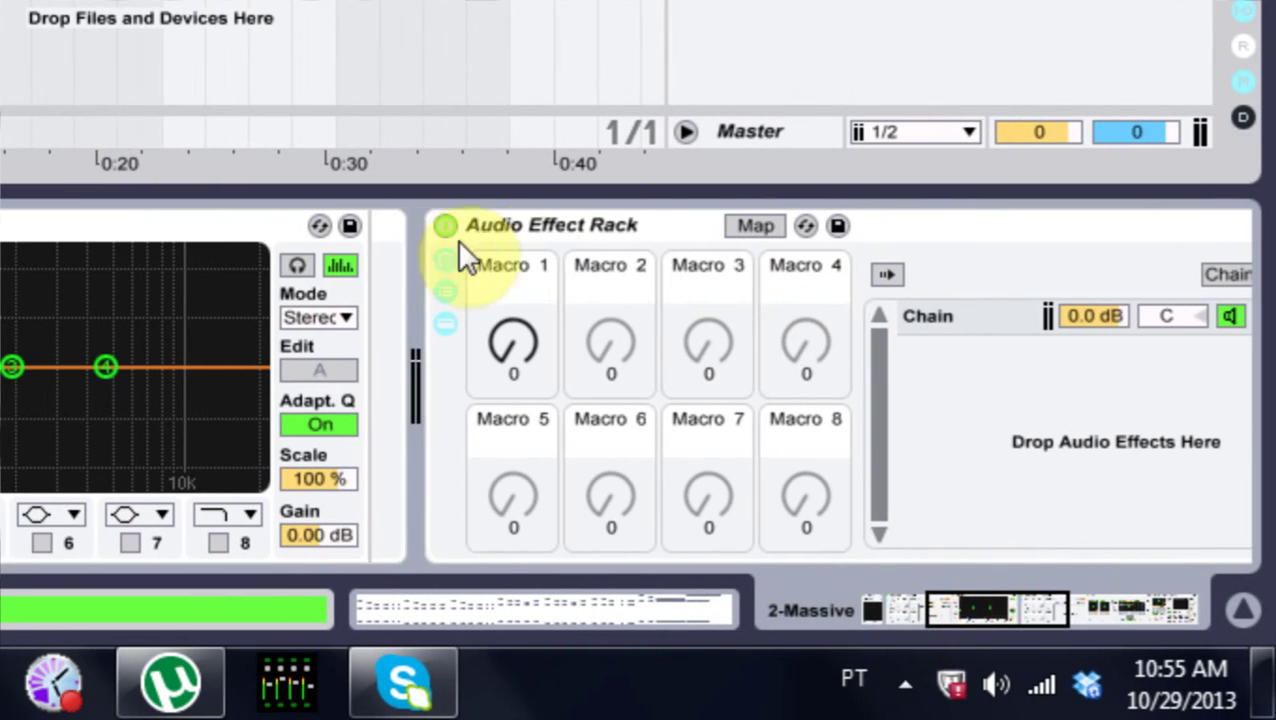
{"action": "left_click", "coordinate": [517, 237]}
{"action": "left_click_drag", "start_coordinate": [371, 339], "coordinate": [356, 331]}
{"action": "mouse_move", "coordinate": [1055, 607]}
{"action": "left_mouse_down"}
{"action": "mouse_move", "coordinate": [1031, 609]}
{"action": "mouse_move", "coordinate": [1057, 607]}
{"action": "left_mouse_up"}
Step: Fold the Reverb, Saturator and Ping Pong Delay devices inside the nested rack
{"action": "left_click", "coordinate": [561, 196]}
{"action": "double_click", "coordinate": [507, 232]}
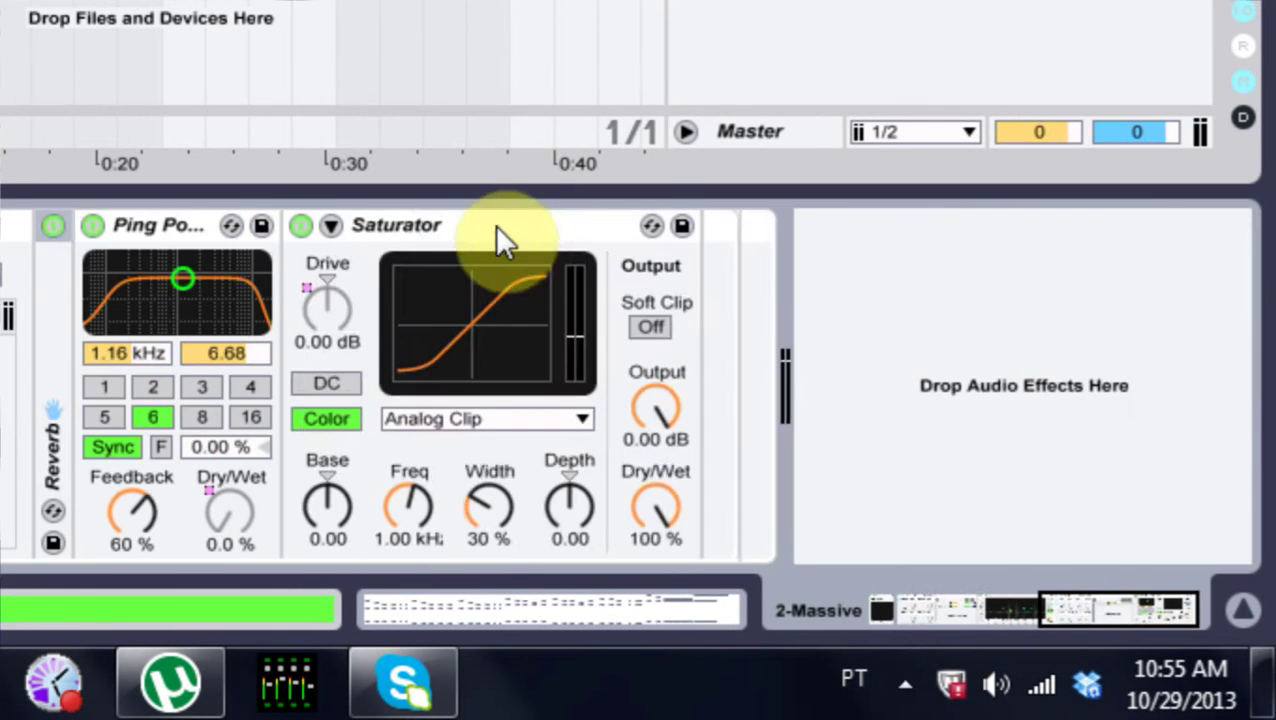
{"action": "double_click", "coordinate": [494, 230]}
{"action": "double_click", "coordinate": [185, 234]}
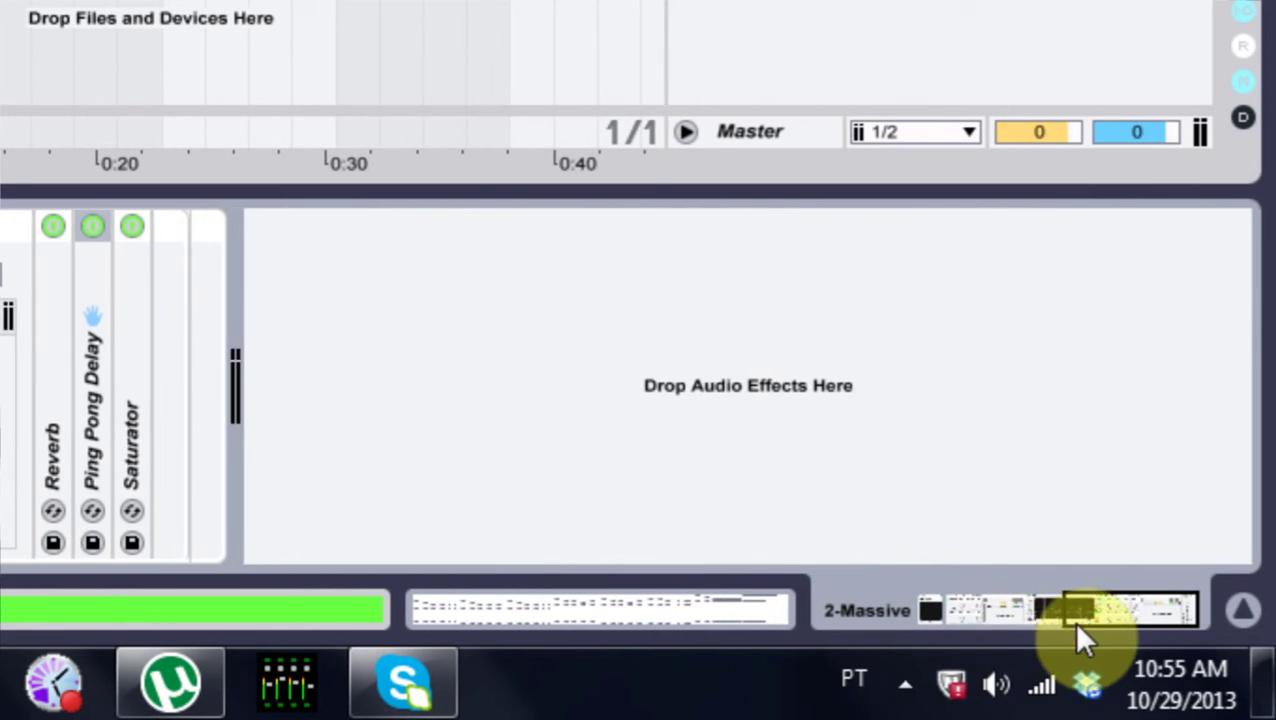
Step: Map Macro 1 of the nested effects rack to Macro 2 of the outer low/high rack
{"action": "left_click_drag", "start_coordinate": [1071, 615], "coordinate": [974, 606]}
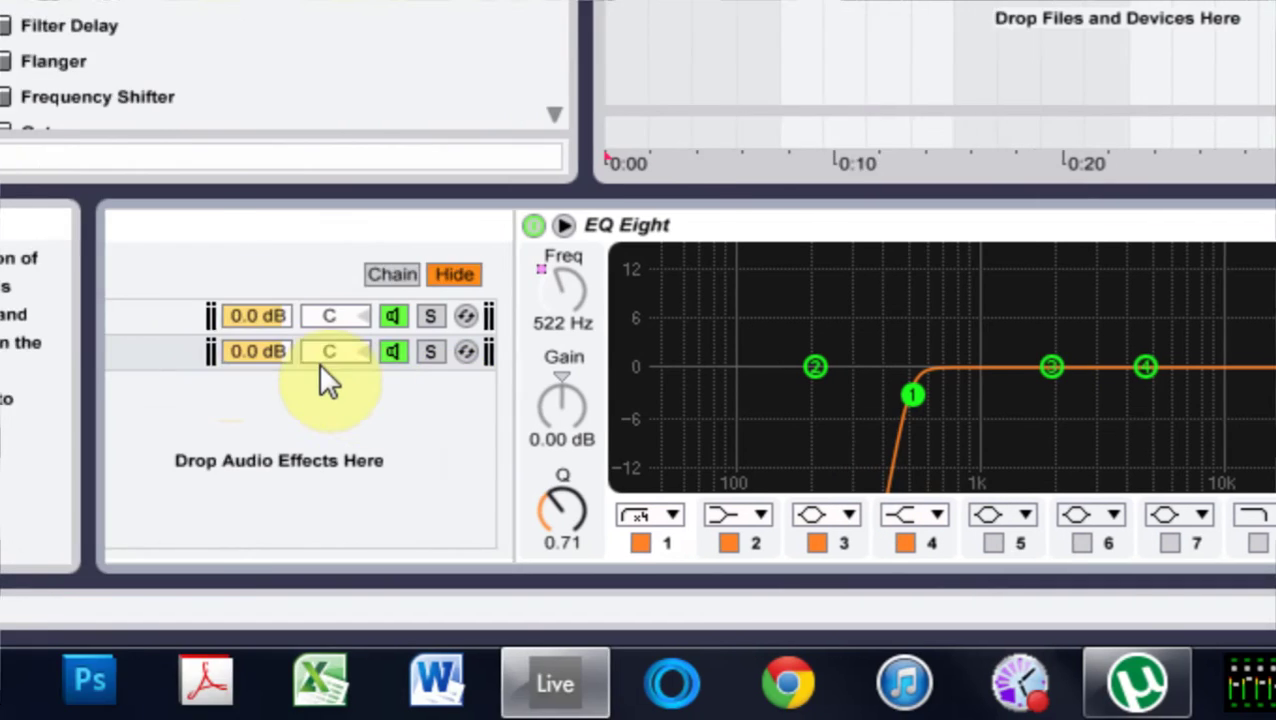
{"action": "left_click", "coordinate": [174, 343]}
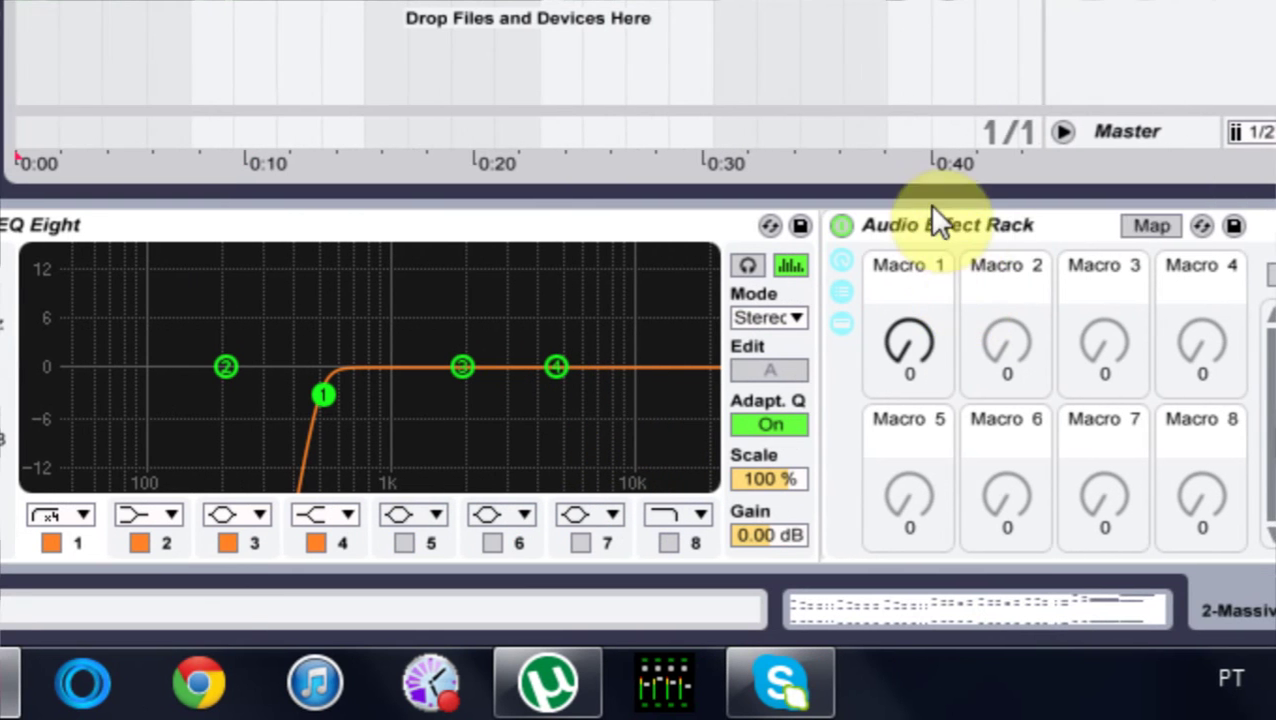
{"action": "left_click", "coordinate": [908, 340]}
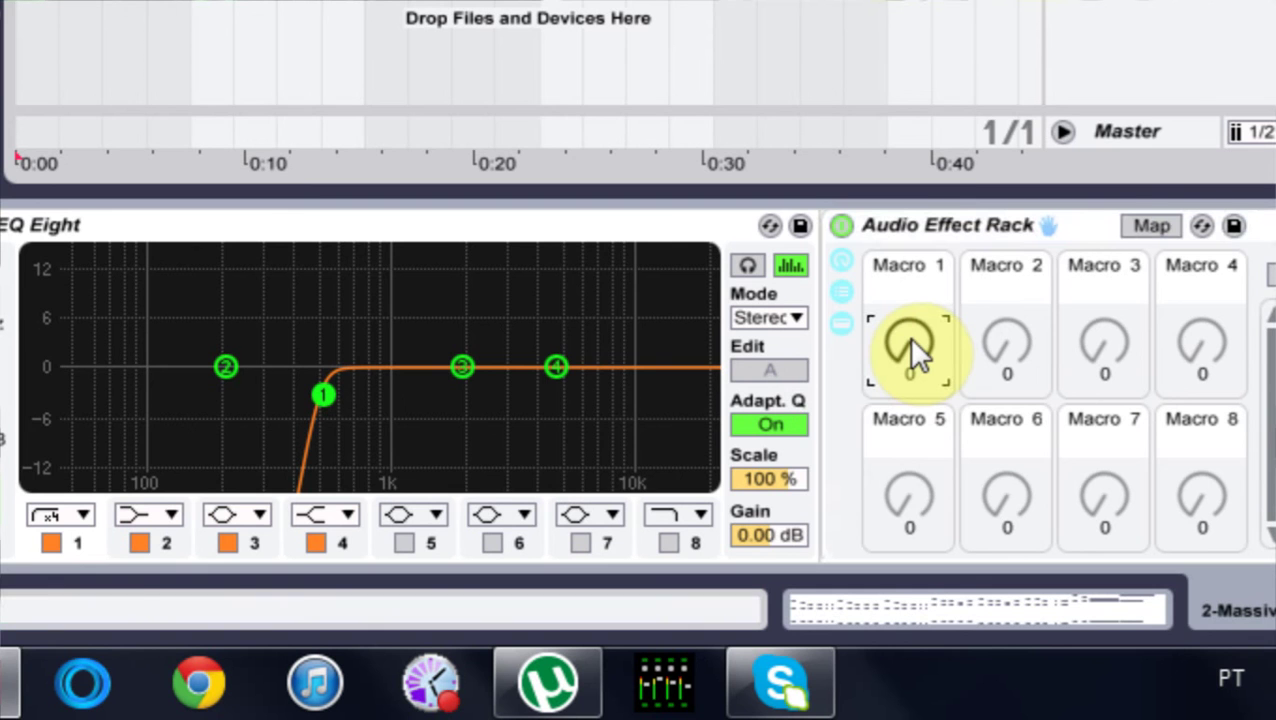
{"action": "right_click", "coordinate": [908, 340]}
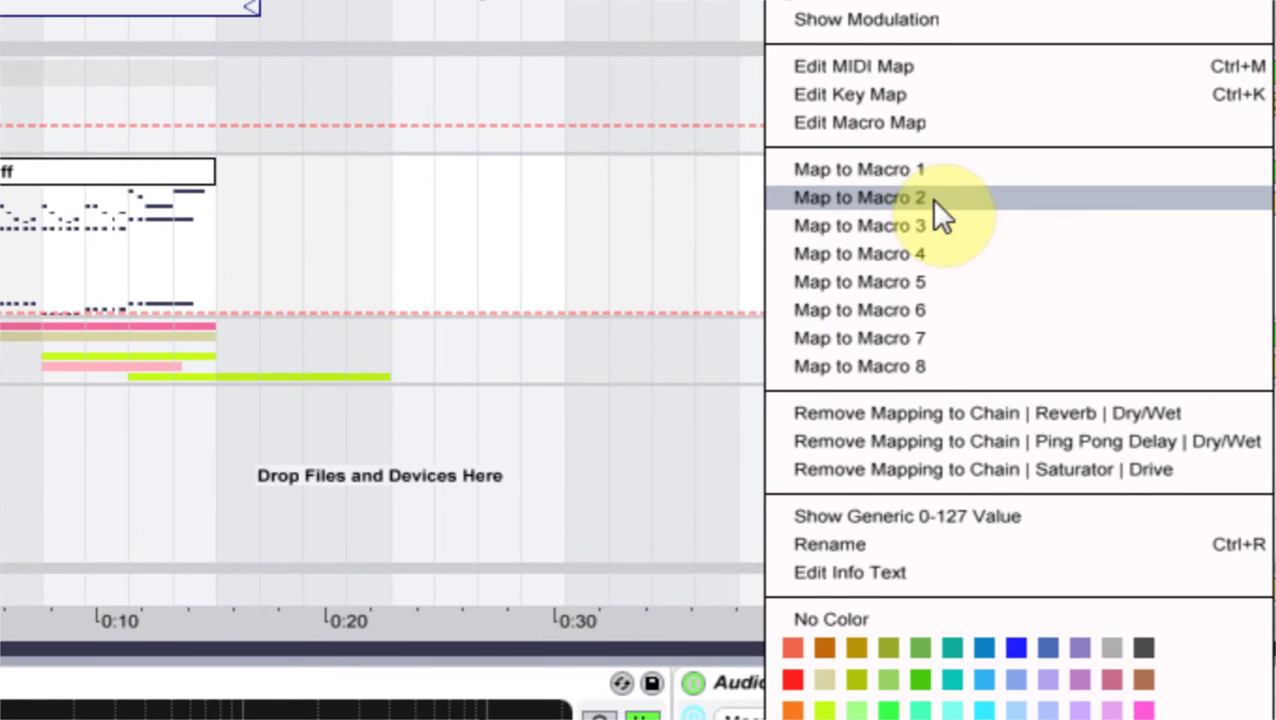
{"action": "left_click", "coordinate": [932, 186]}
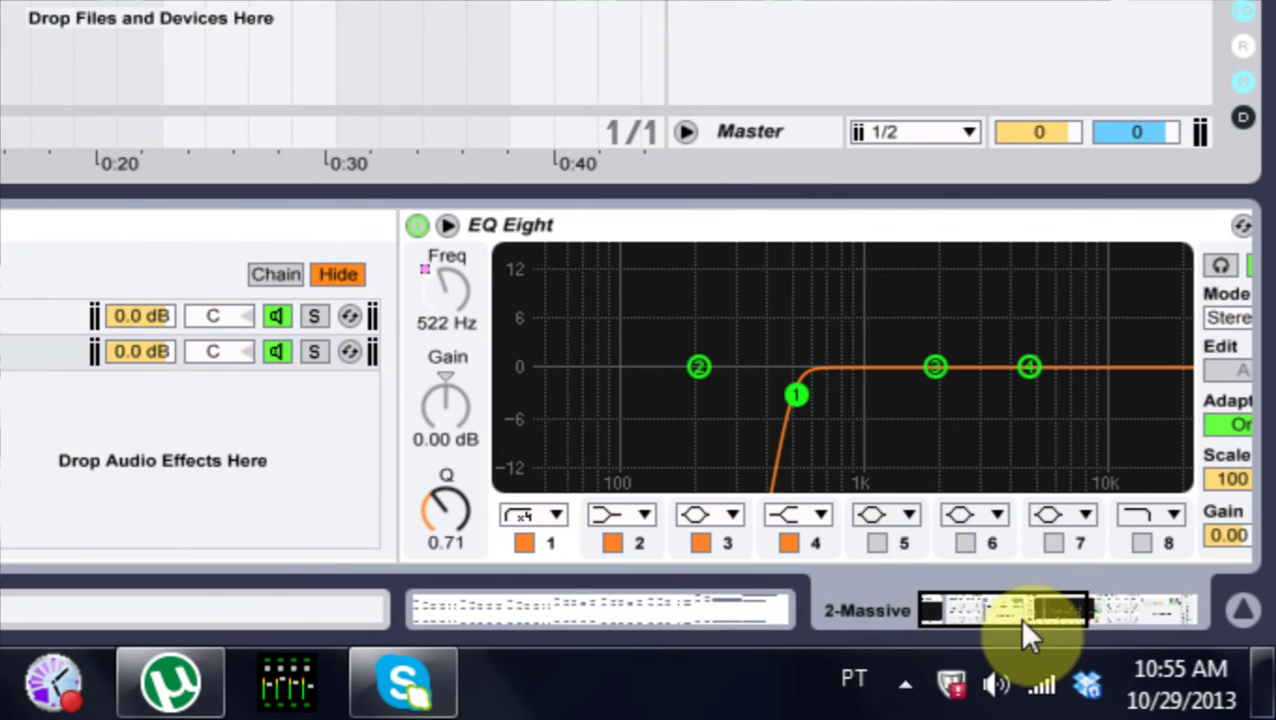
Step: Fold the high chain's EQ Eight and turn the outer rack's second macro, checking that it drives the nested rack's Macro 1
{"action": "double_click", "coordinate": [749, 214]}
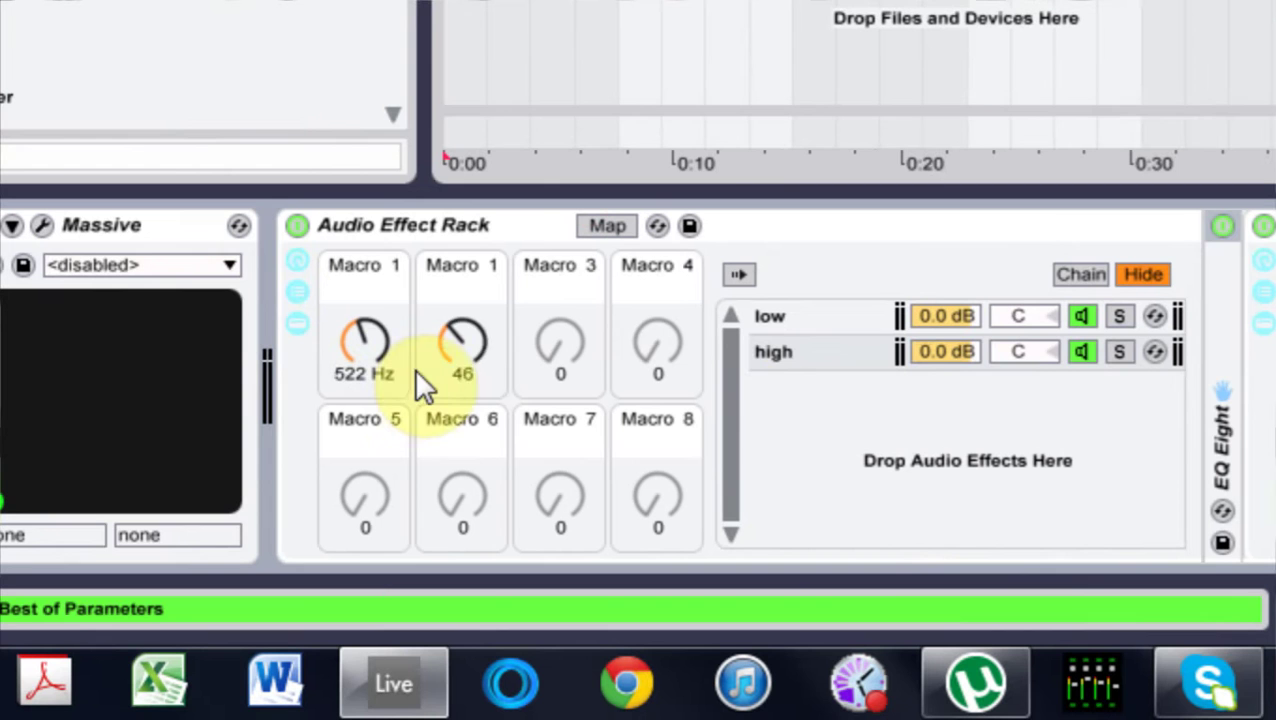
{"action": "left_click_drag", "start_coordinate": [462, 349], "coordinate": [462, 337]}
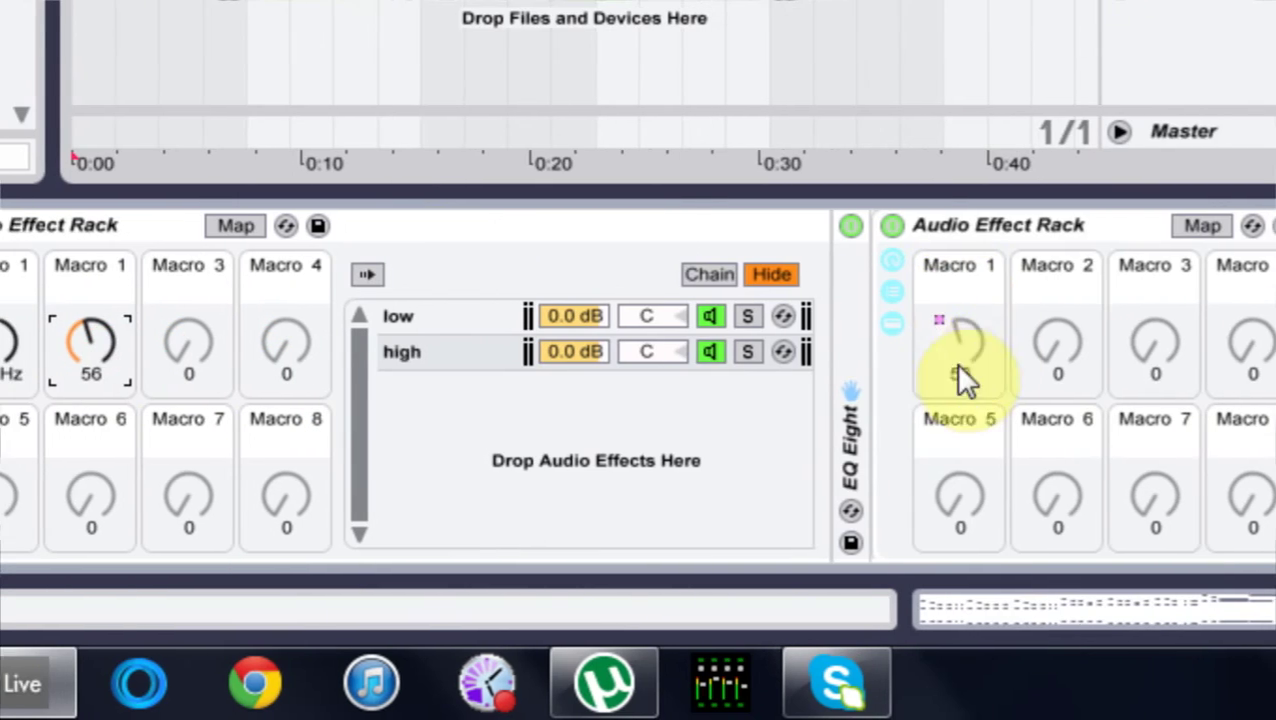
{"action": "left_click", "coordinate": [957, 362]}
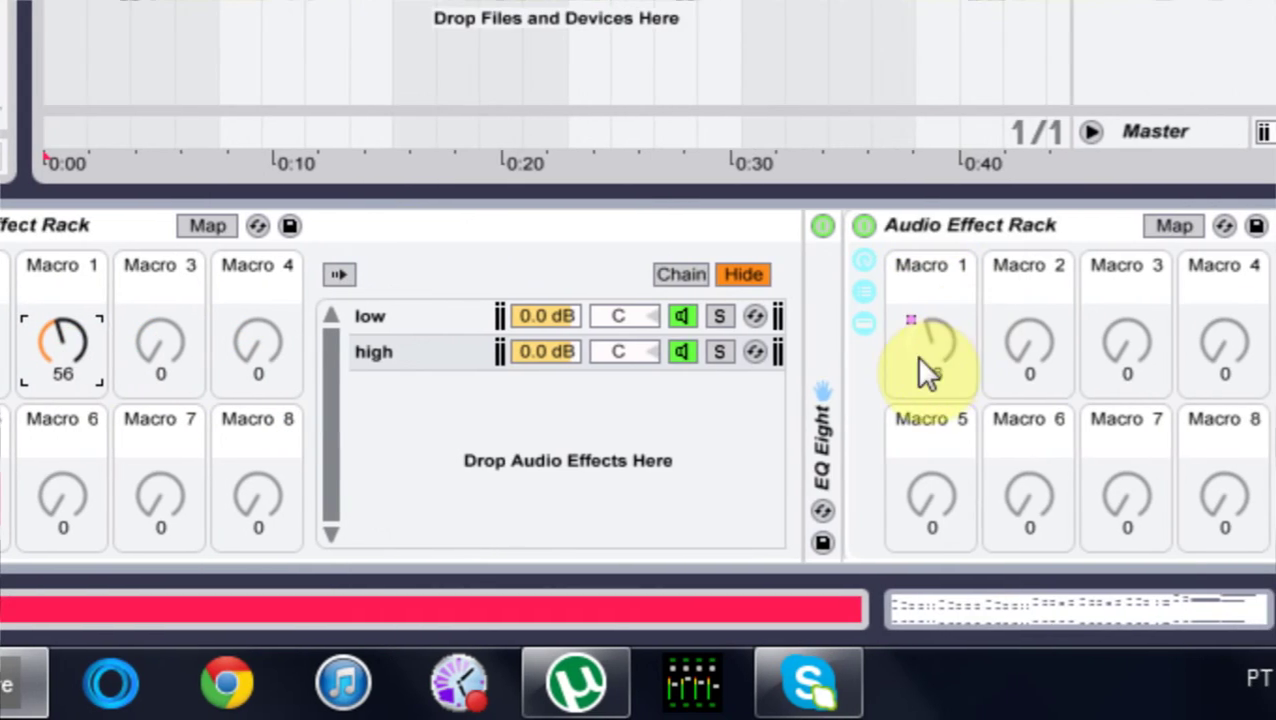
{"action": "left_click_drag", "start_coordinate": [463, 349], "coordinate": [463, 329]}
{"action": "left_click_drag", "start_coordinate": [320, 345], "coordinate": [320, 349]}
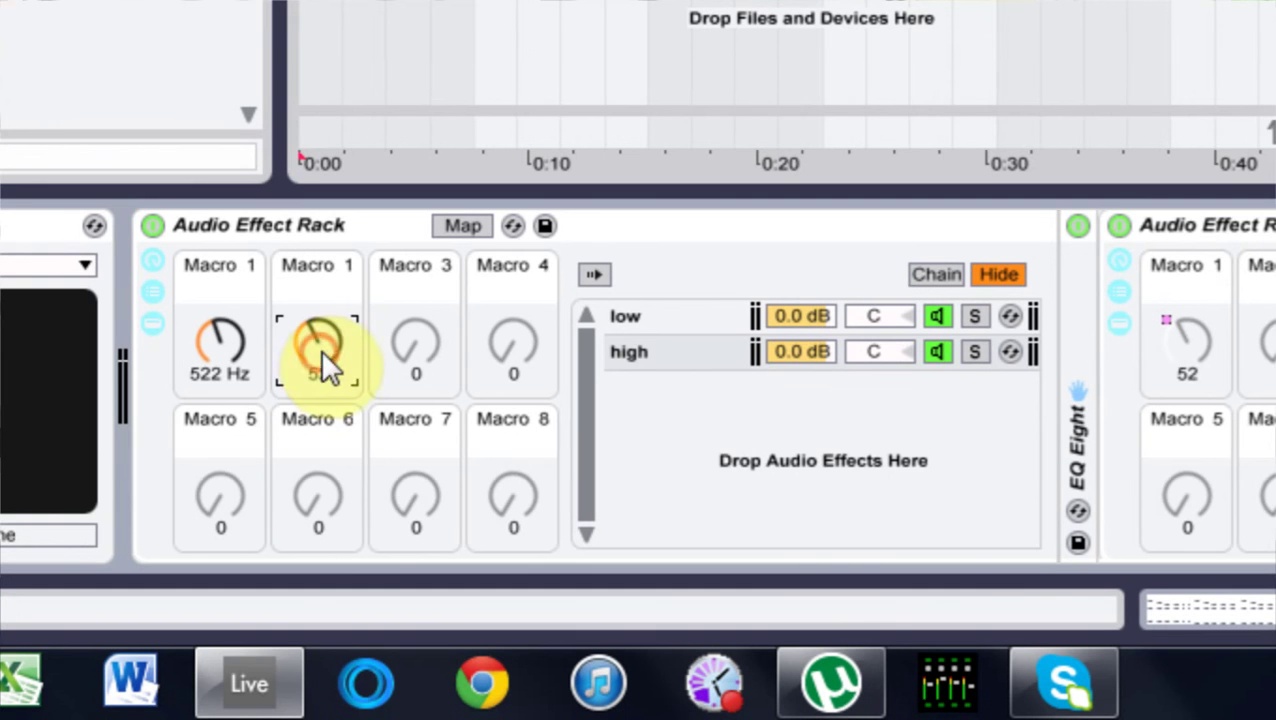
Step: Rename the outer rack's second macro FX and its first macro freq range
{"action": "type", "text": "FX"}
{"action": "key", "text": "Return"}
{"action": "left_click", "coordinate": [235, 260]}
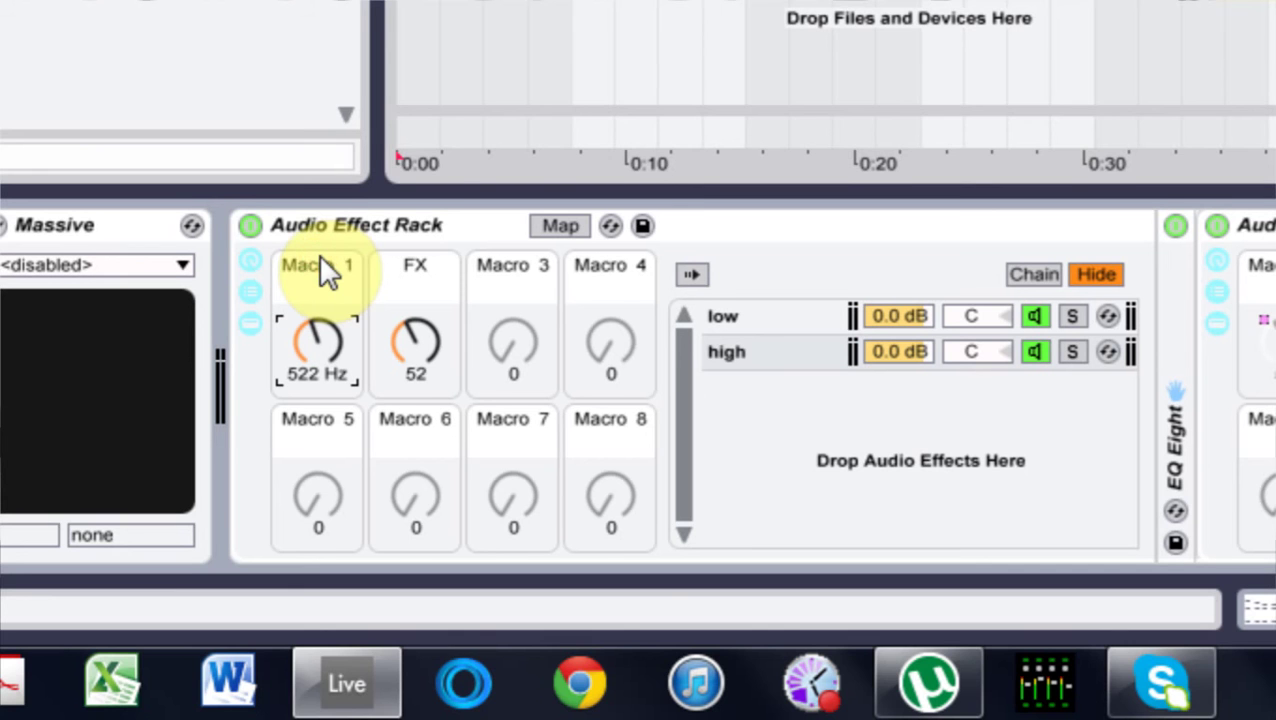
{"action": "key", "text": "ctrl+r"}
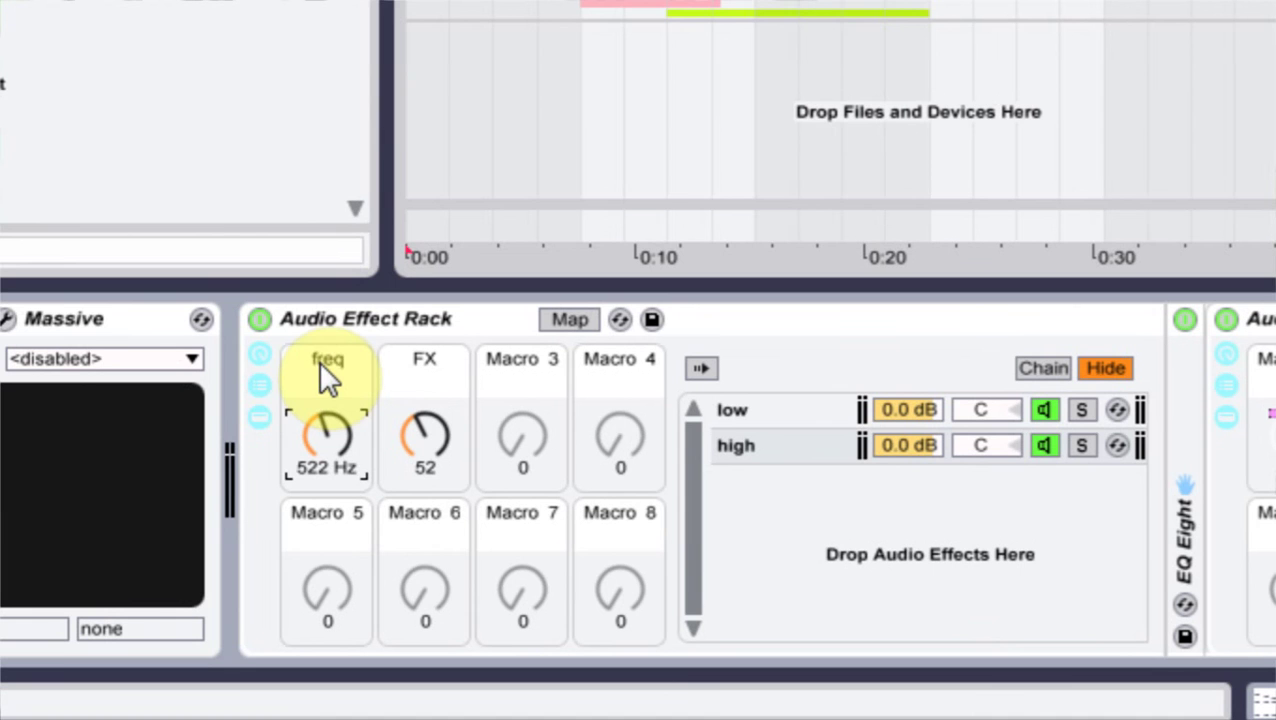
{"action": "key", "text": "ctrl+r"}
{"action": "type", "text": "range"}
{"action": "key", "text": "Return"}
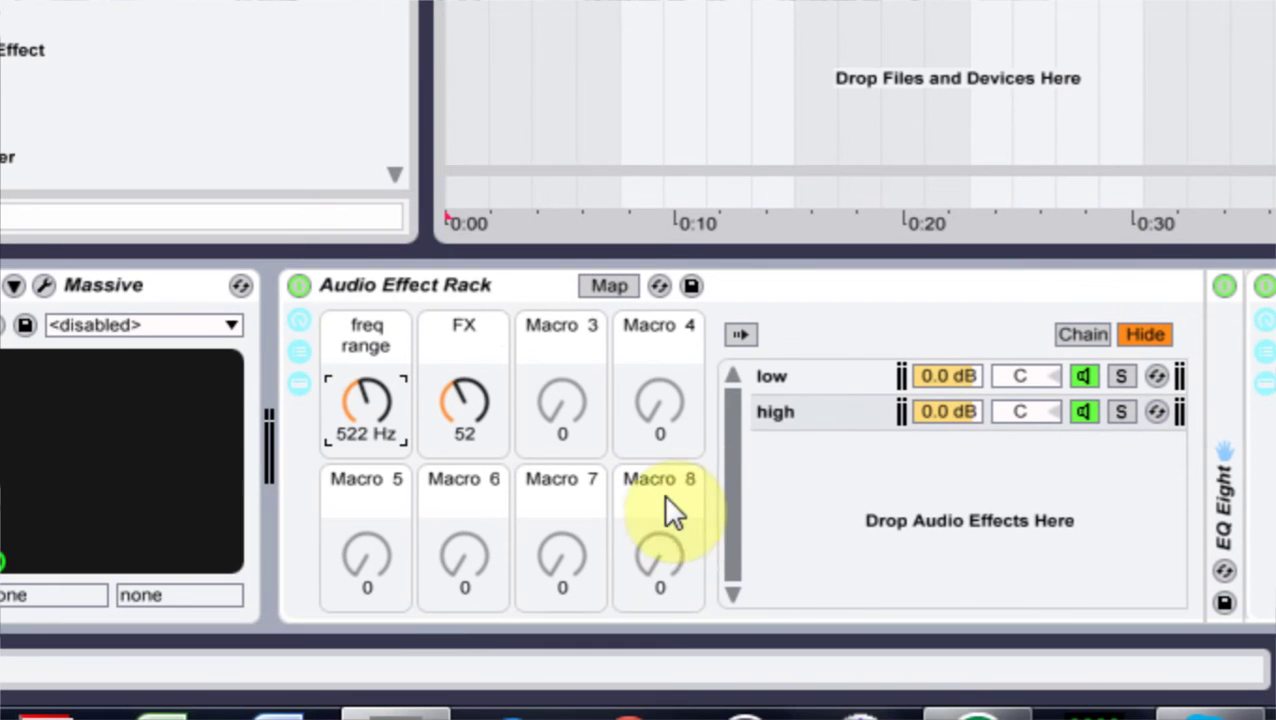
Step: In the high chain's EQ Eight, move band 4 to about 2.28 kHz and map its gain to the FX macro
{"action": "left_click", "coordinate": [781, 377]}
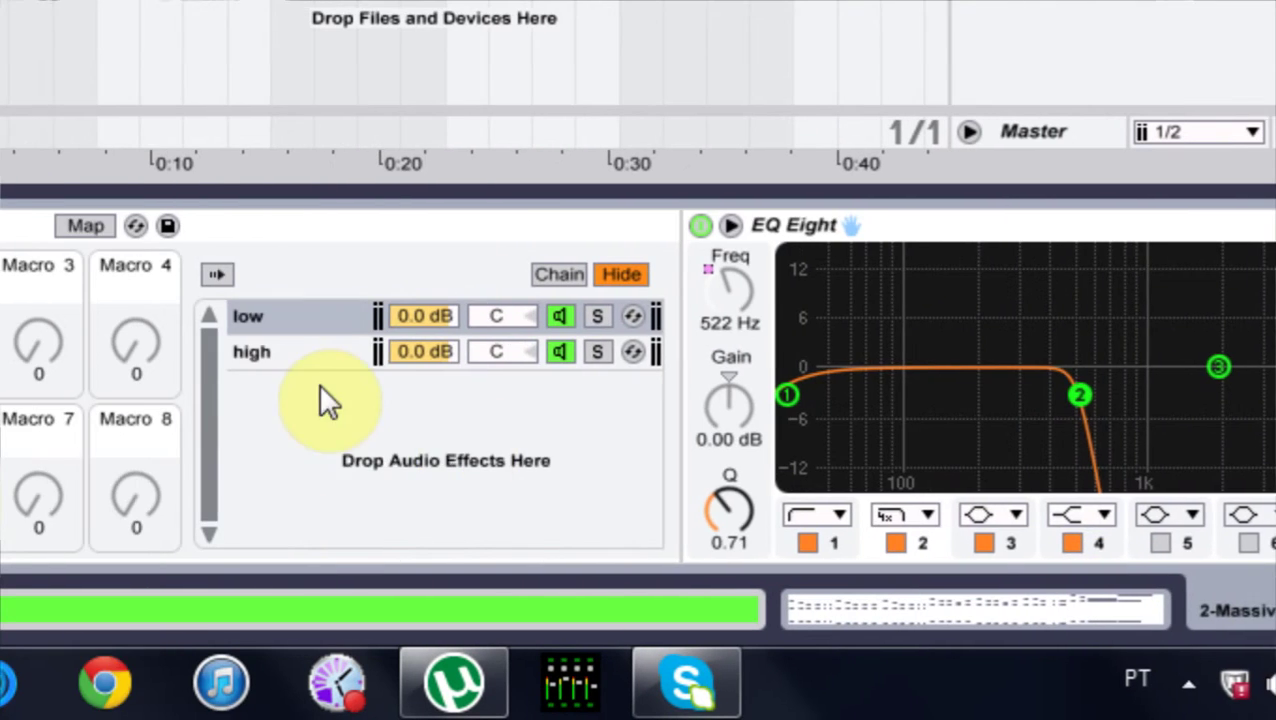
{"action": "left_click", "coordinate": [826, 409]}
{"action": "left_click", "coordinate": [308, 352]}
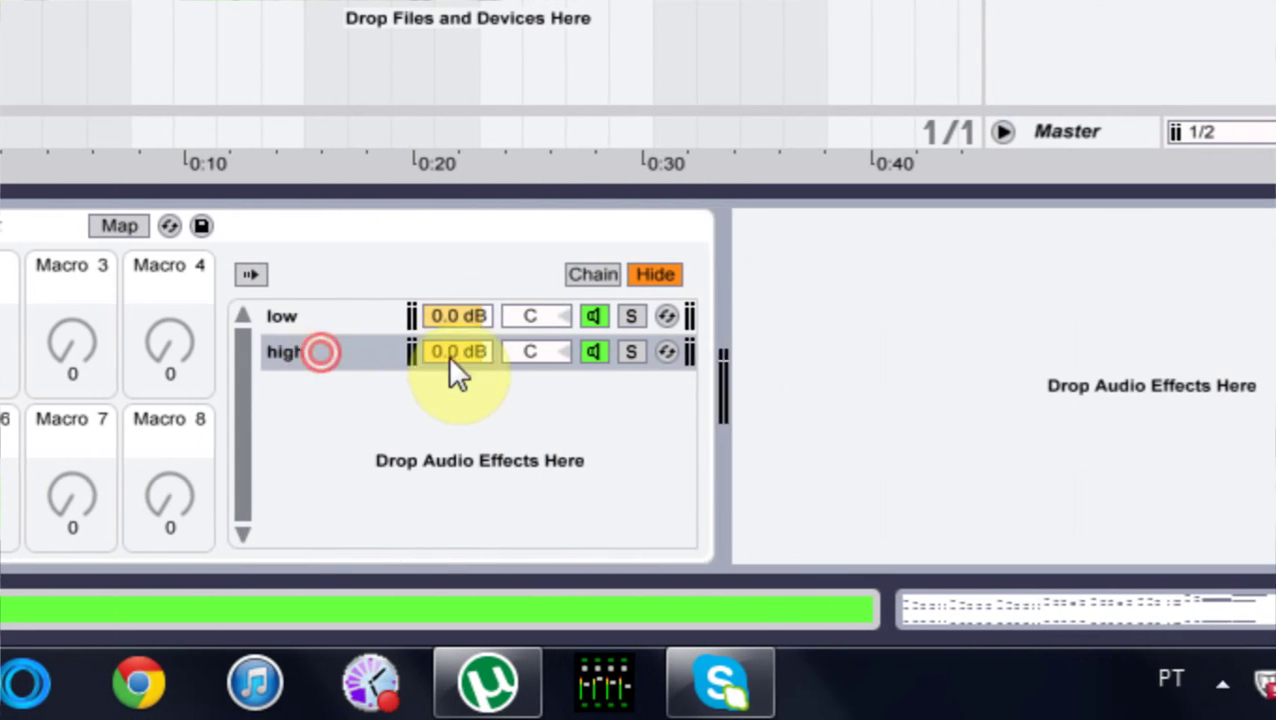
{"action": "left_click", "coordinate": [330, 356]}
{"action": "double_click", "coordinate": [781, 388]}
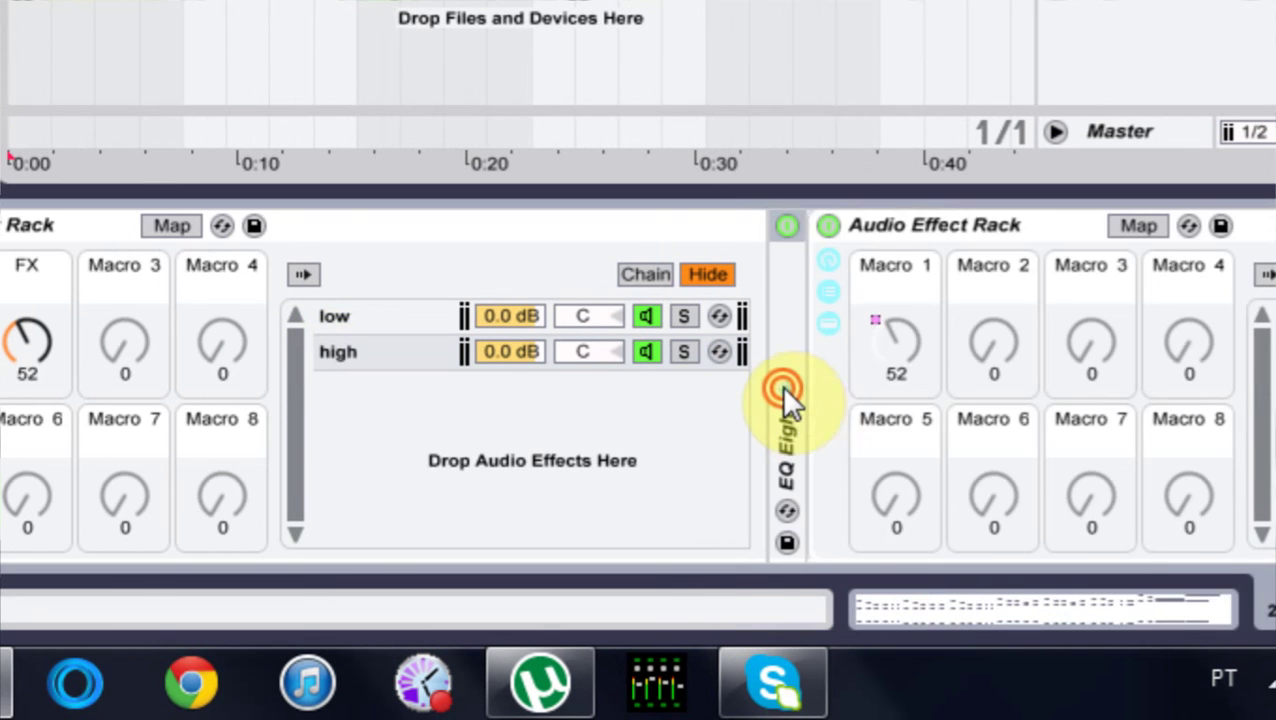
{"action": "left_click", "coordinate": [1025, 365]}
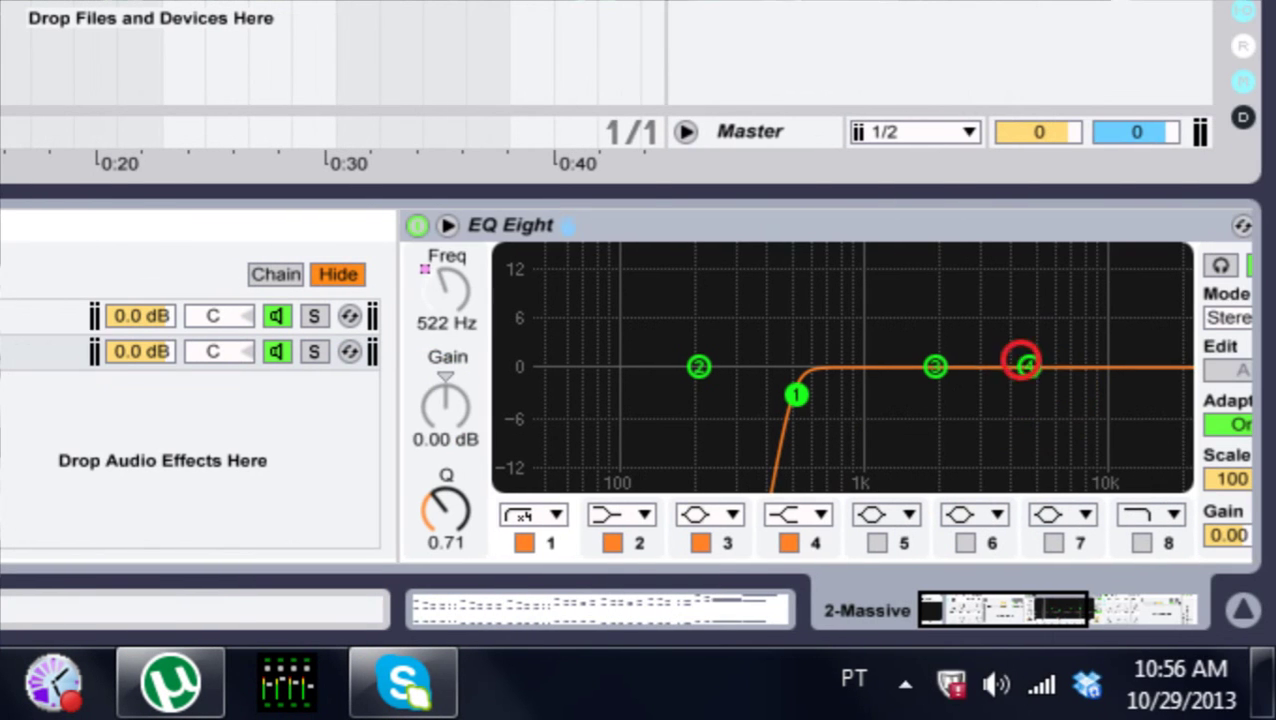
{"action": "left_click_drag", "start_coordinate": [1025, 365], "coordinate": [967, 365]}
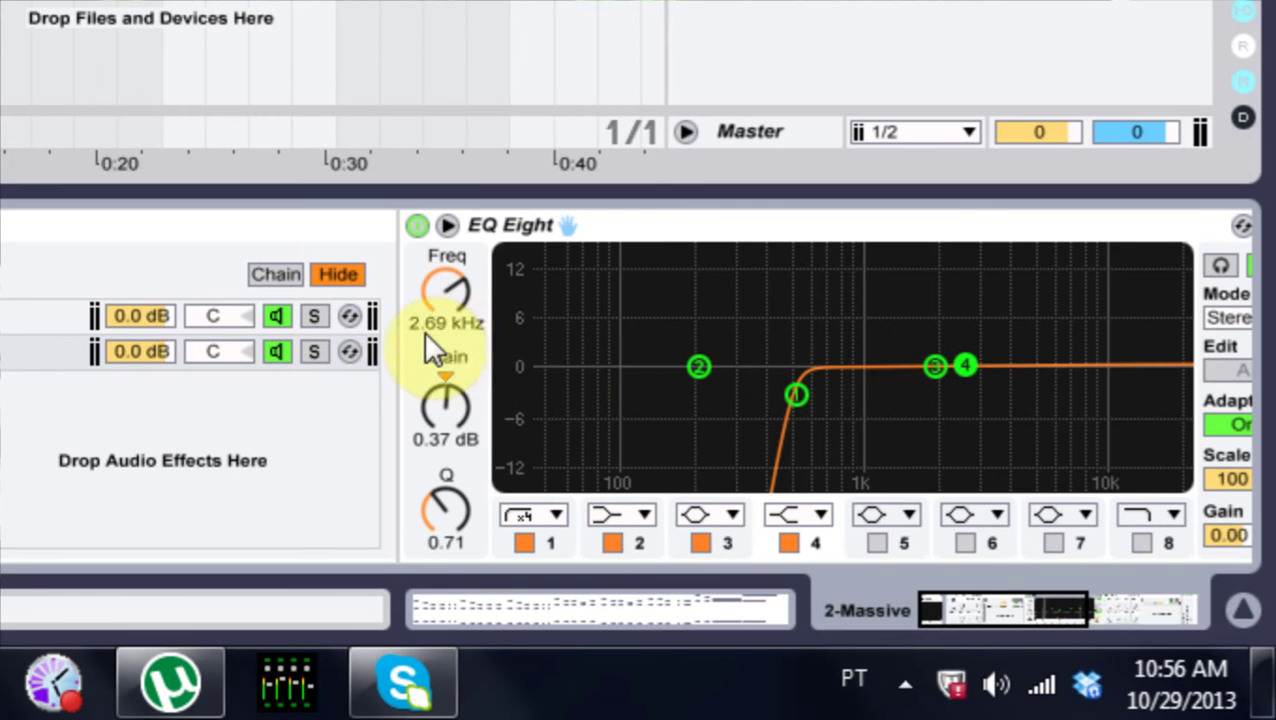
{"action": "left_click_drag", "start_coordinate": [964, 365], "coordinate": [940, 363]}
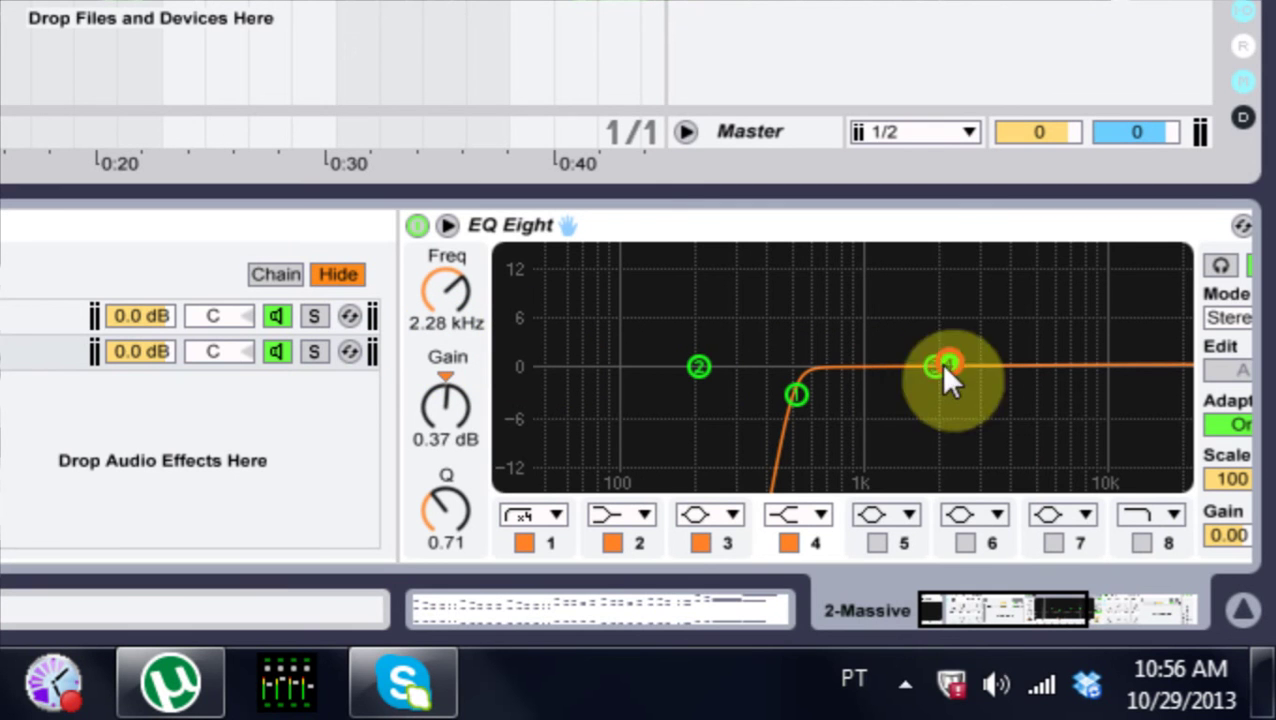
{"action": "right_click", "coordinate": [453, 411]}
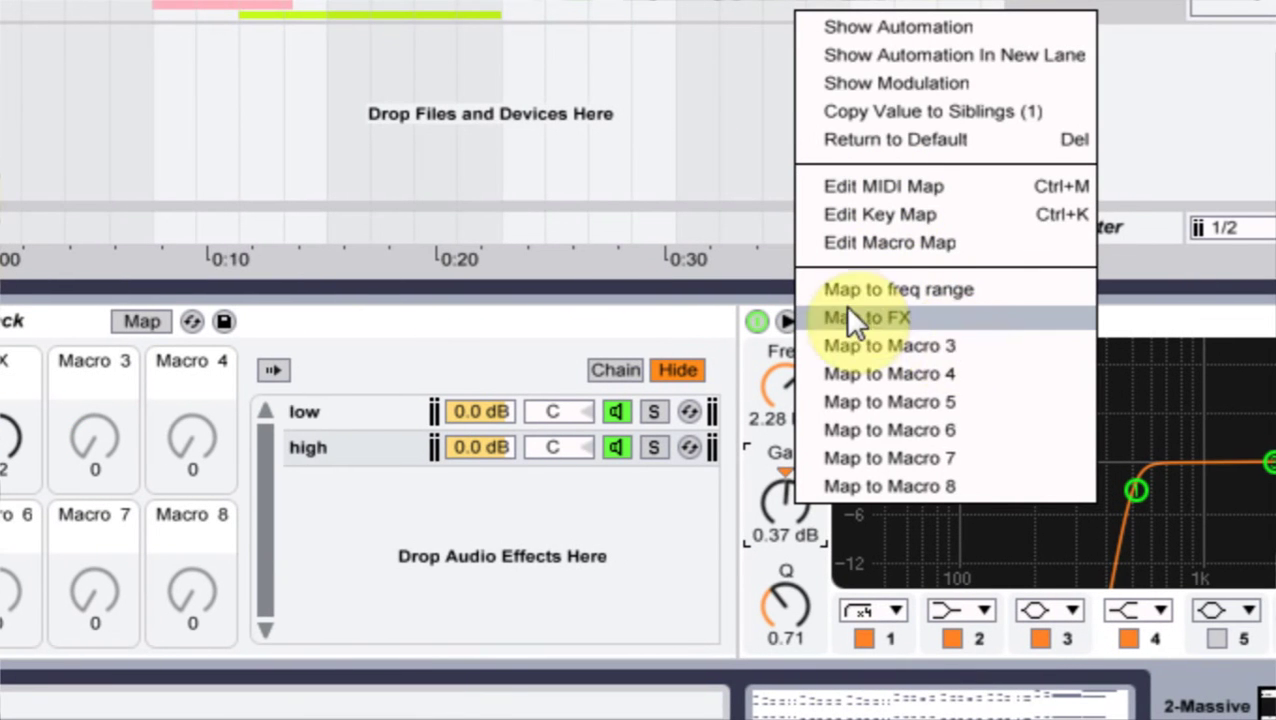
{"action": "left_click", "coordinate": [865, 318]}
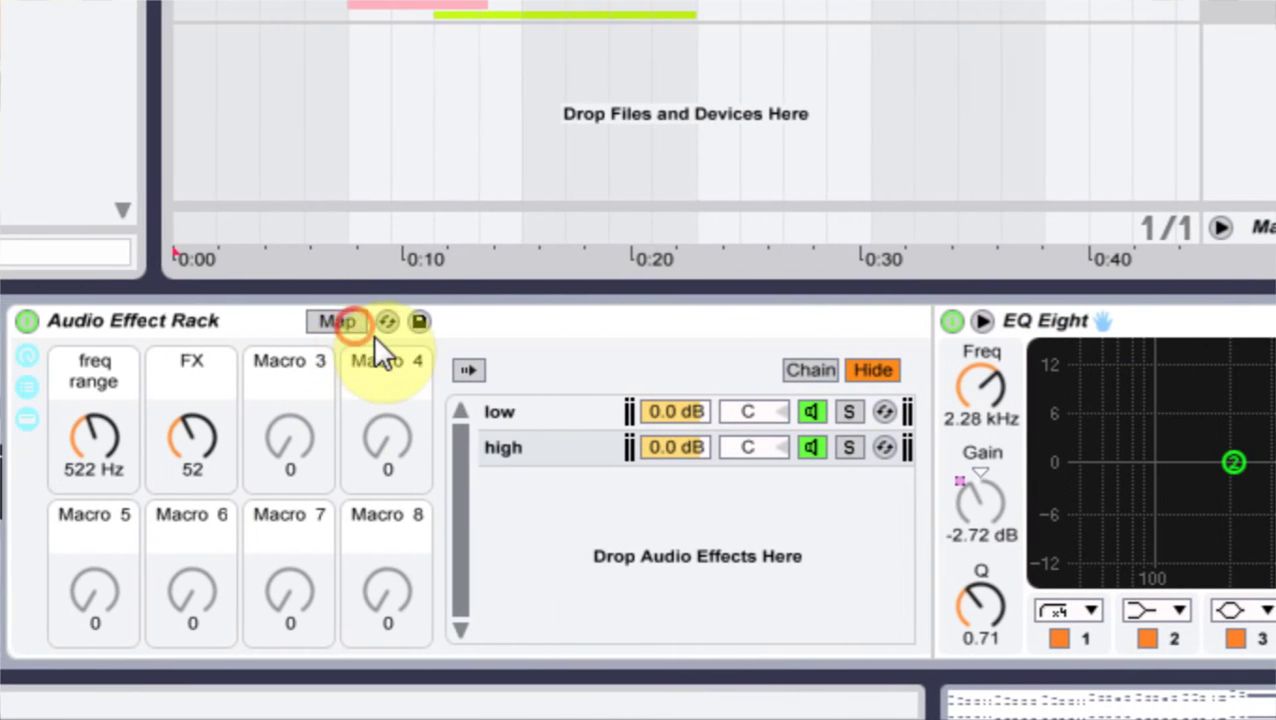
Step: Set the 4 Gain A macro mapping to a minimum of 0.00 dB and a maximum of 2.11 dB, with FX turned up to 127
{"action": "left_click", "coordinate": [362, 326]}
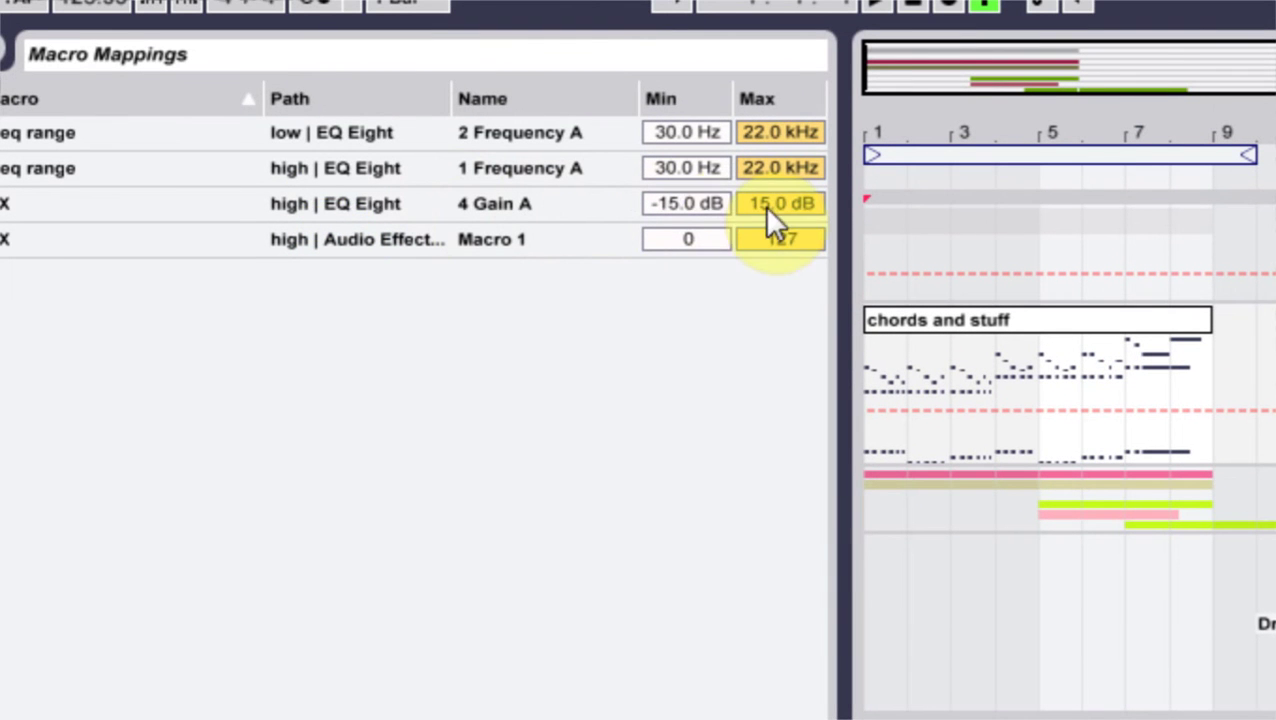
{"action": "left_click_drag", "start_coordinate": [683, 212], "coordinate": [688, 205]}
{"action": "key", "text": "Delete"}
{"action": "left_click", "coordinate": [783, 203]}
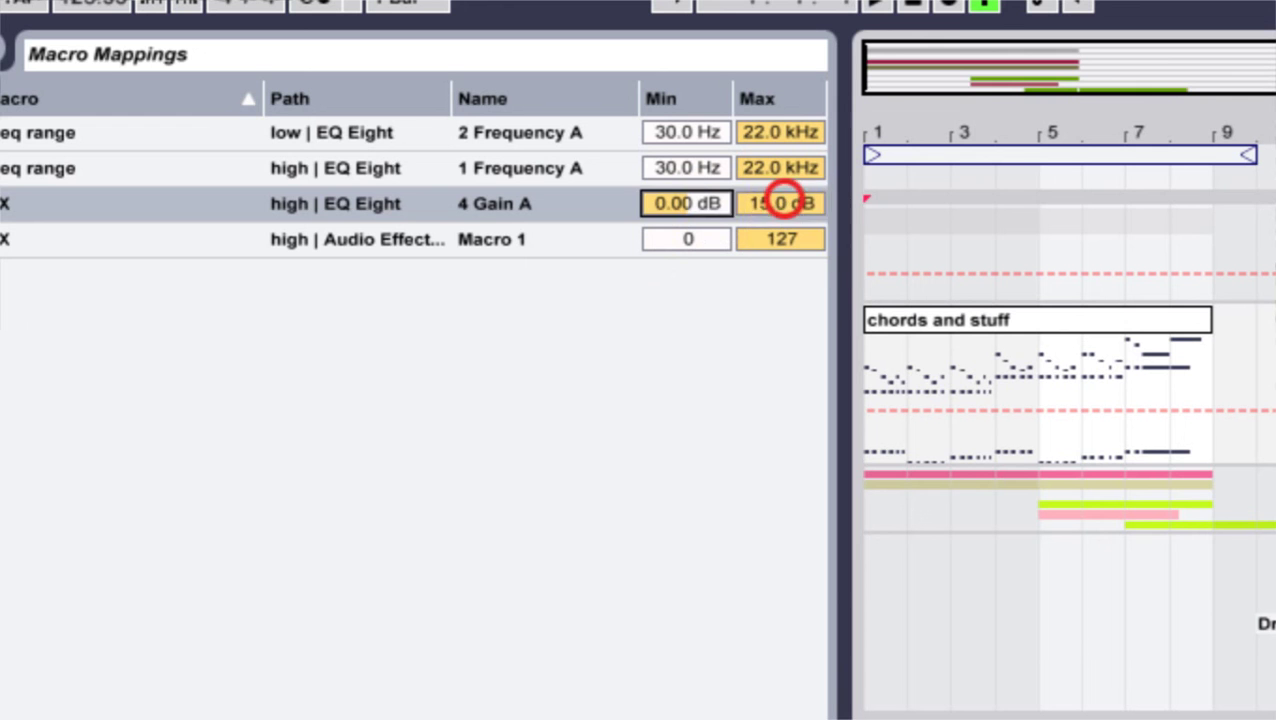
{"action": "mouse_move", "coordinate": [783, 203]}
{"action": "left_mouse_down"}
{"action": "mouse_move", "coordinate": [789, 213]}
{"action": "mouse_move", "coordinate": [780, 203]}
{"action": "left_mouse_up"}
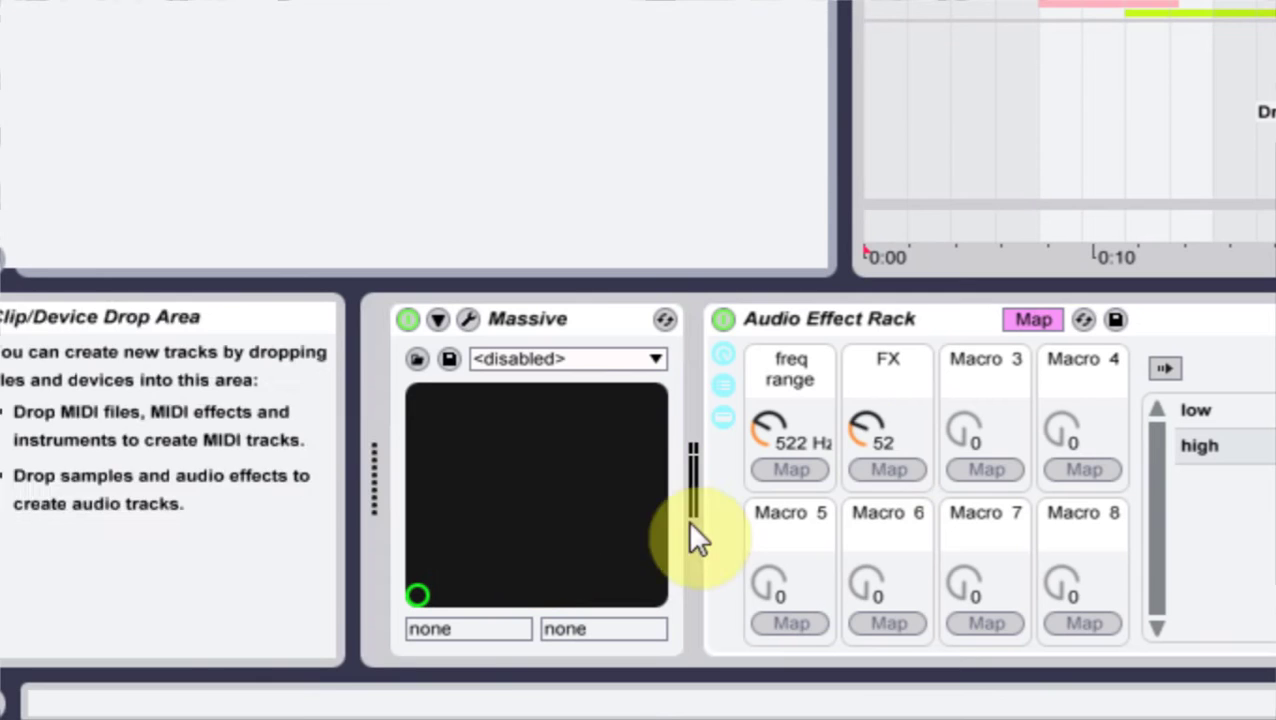
{"action": "left_click_drag", "start_coordinate": [871, 437], "coordinate": [871, 335]}
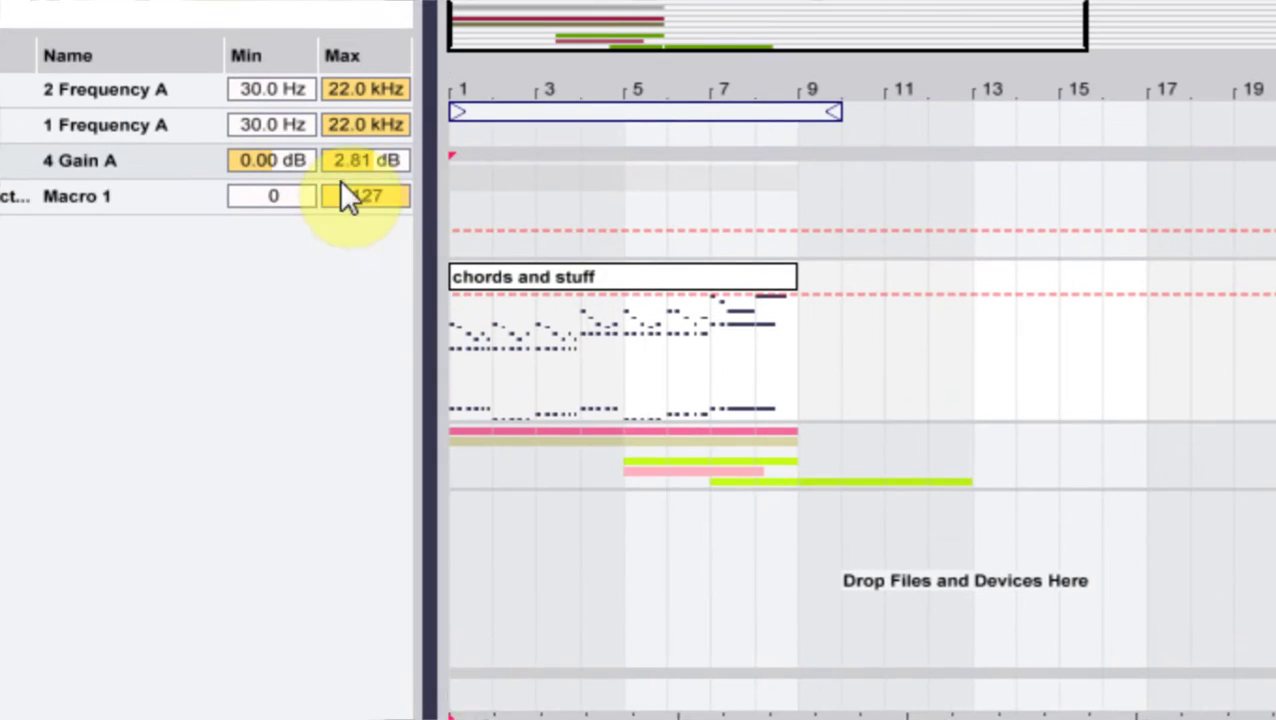
{"action": "left_click_drag", "start_coordinate": [357, 177], "coordinate": [365, 177]}
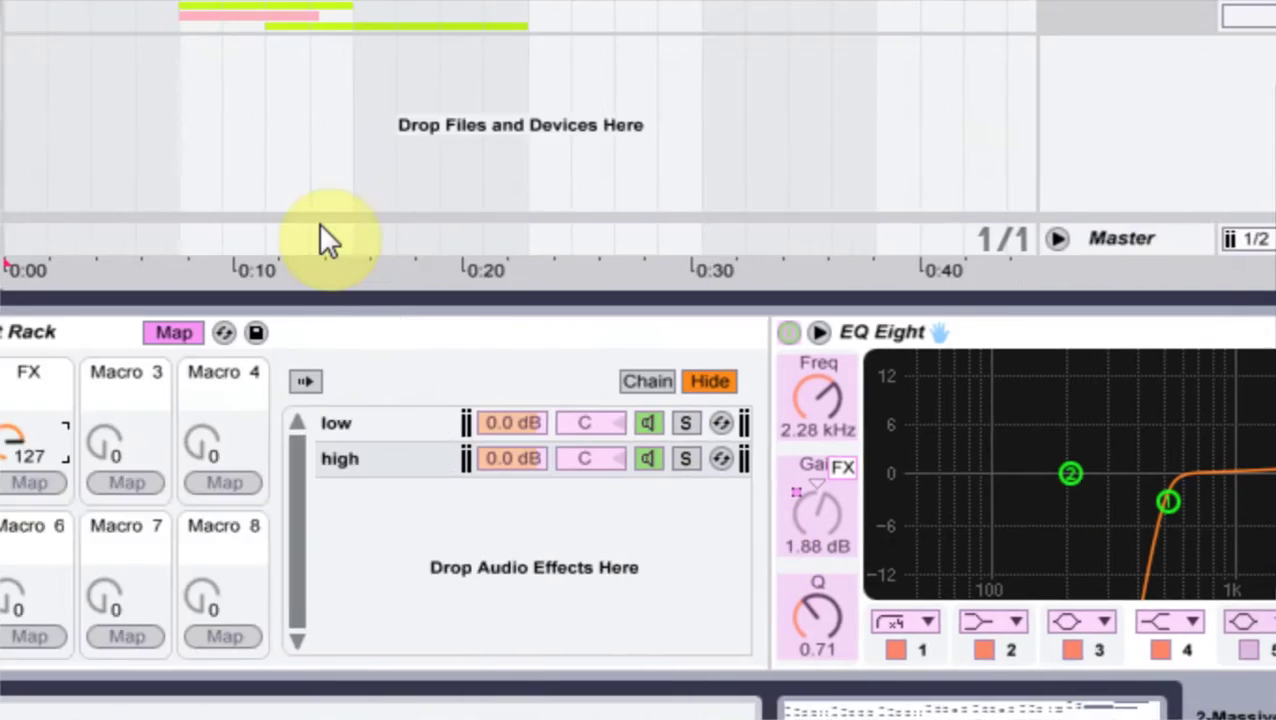
{"action": "left_click_drag", "start_coordinate": [319, 181], "coordinate": [319, 177]}
Step: Play the arrangement to audition the effect, return the FX macro to 0, and leave macro mapping mode
{"action": "left_click", "coordinate": [657, 180]}
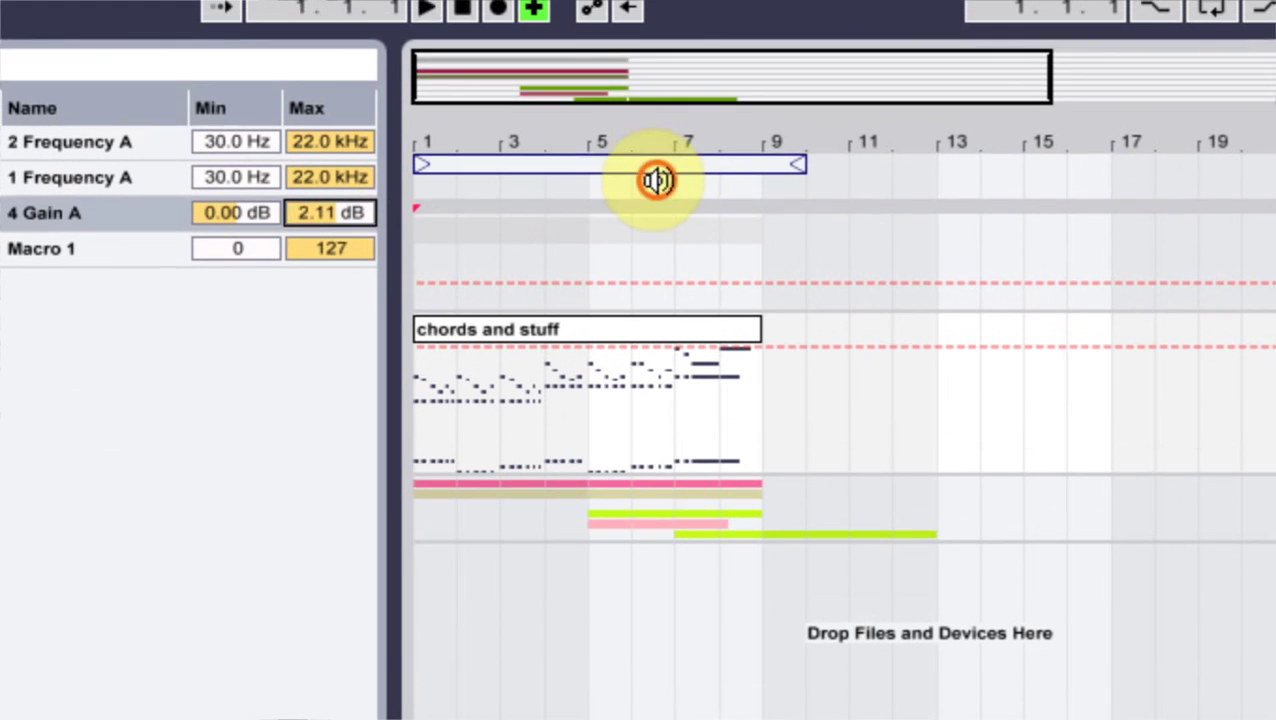
{"action": "left_click", "coordinate": [657, 180]}
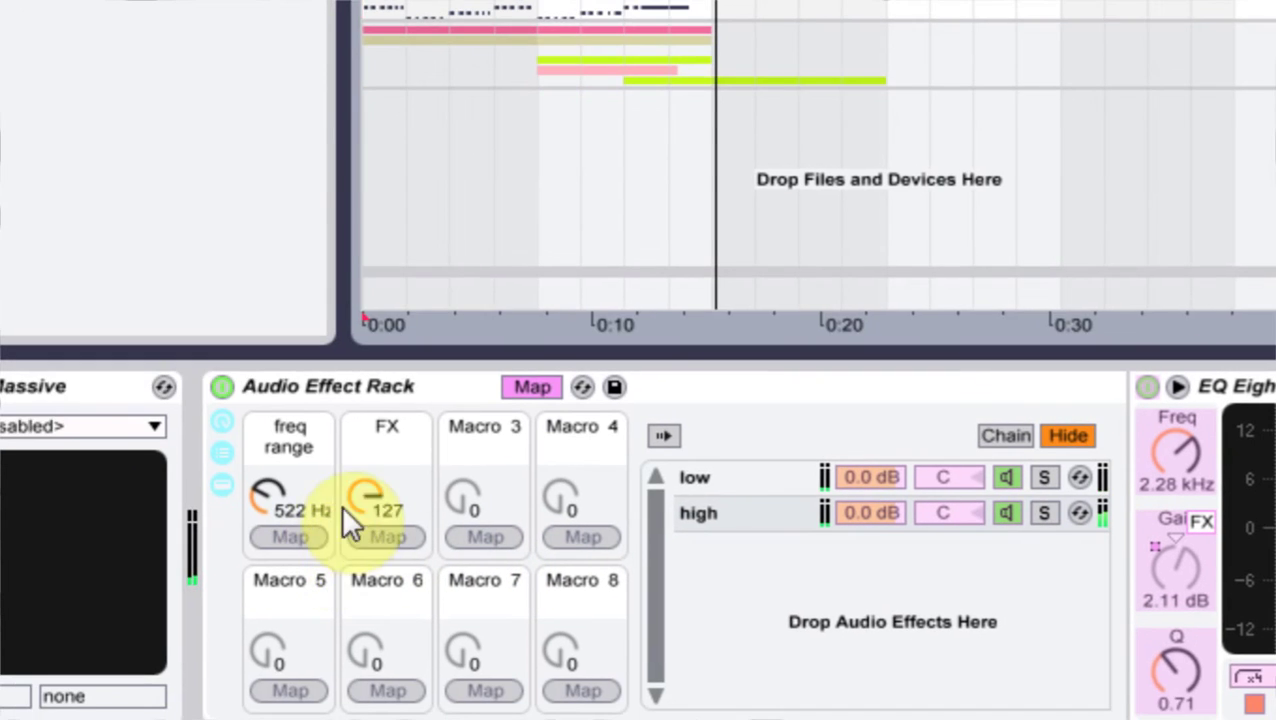
{"action": "left_click_drag", "start_coordinate": [357, 494], "coordinate": [357, 620]}
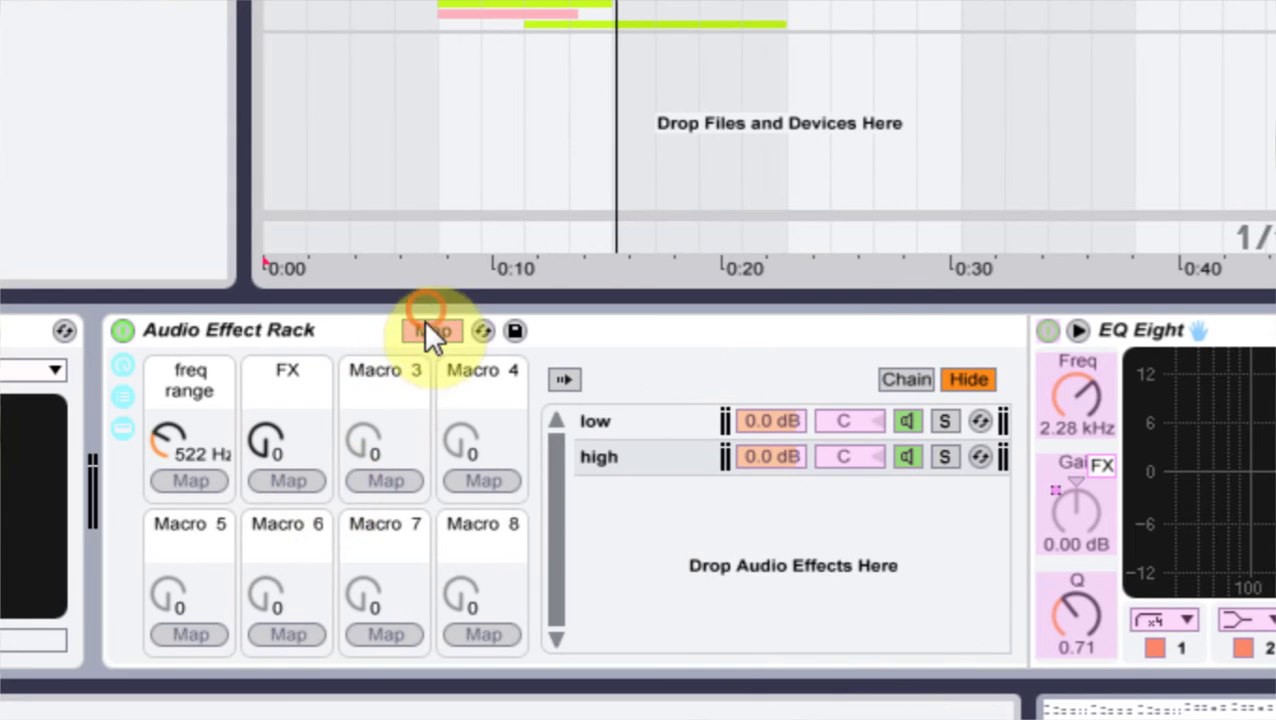
{"action": "left_click", "coordinate": [428, 330]}
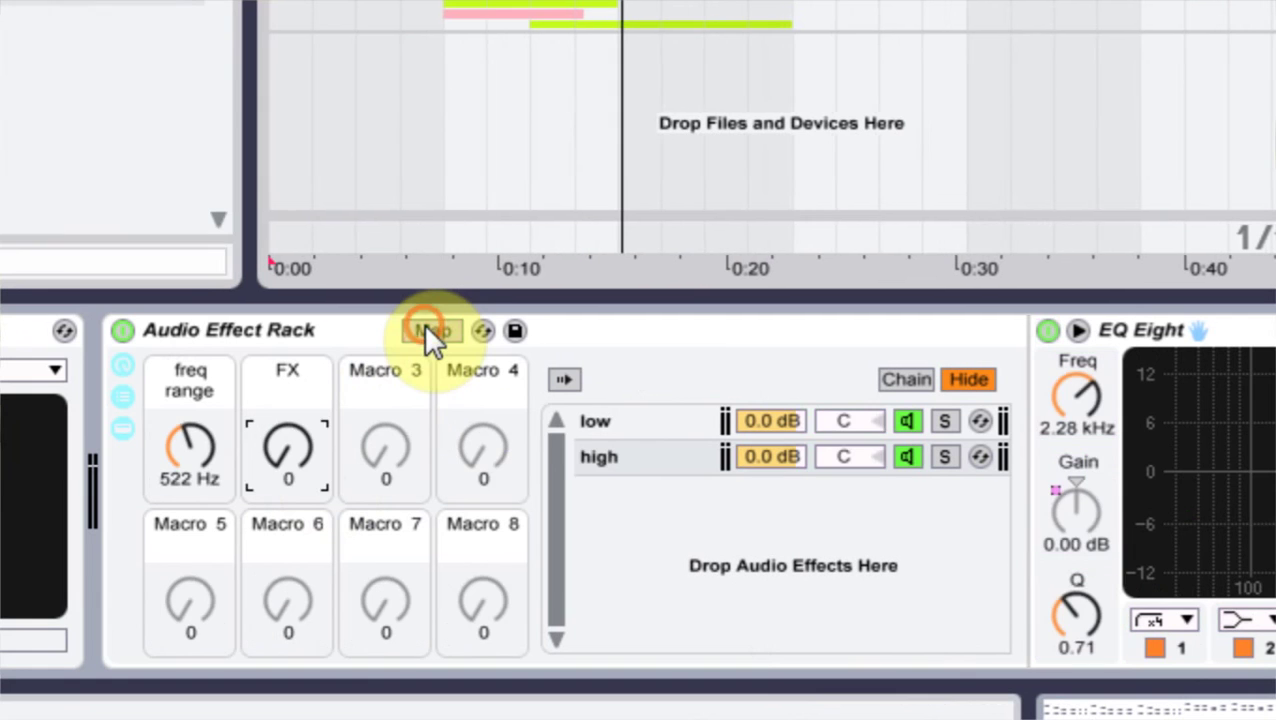
Step: Add an Auto Filter to the low chain after its EQ Eight
{"action": "left_click", "coordinate": [646, 418]}
{"action": "left_click_drag", "start_coordinate": [1030, 607], "coordinate": [1069, 618]}
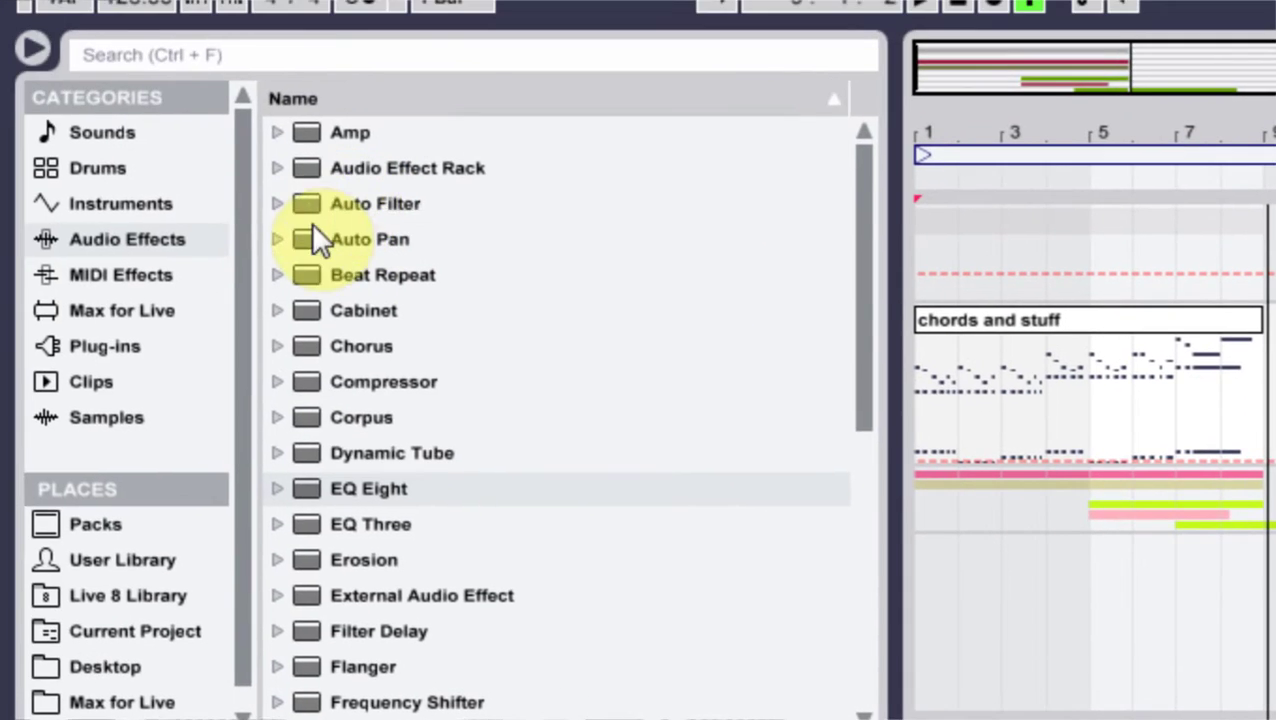
{"action": "left_click", "coordinate": [162, 202]}
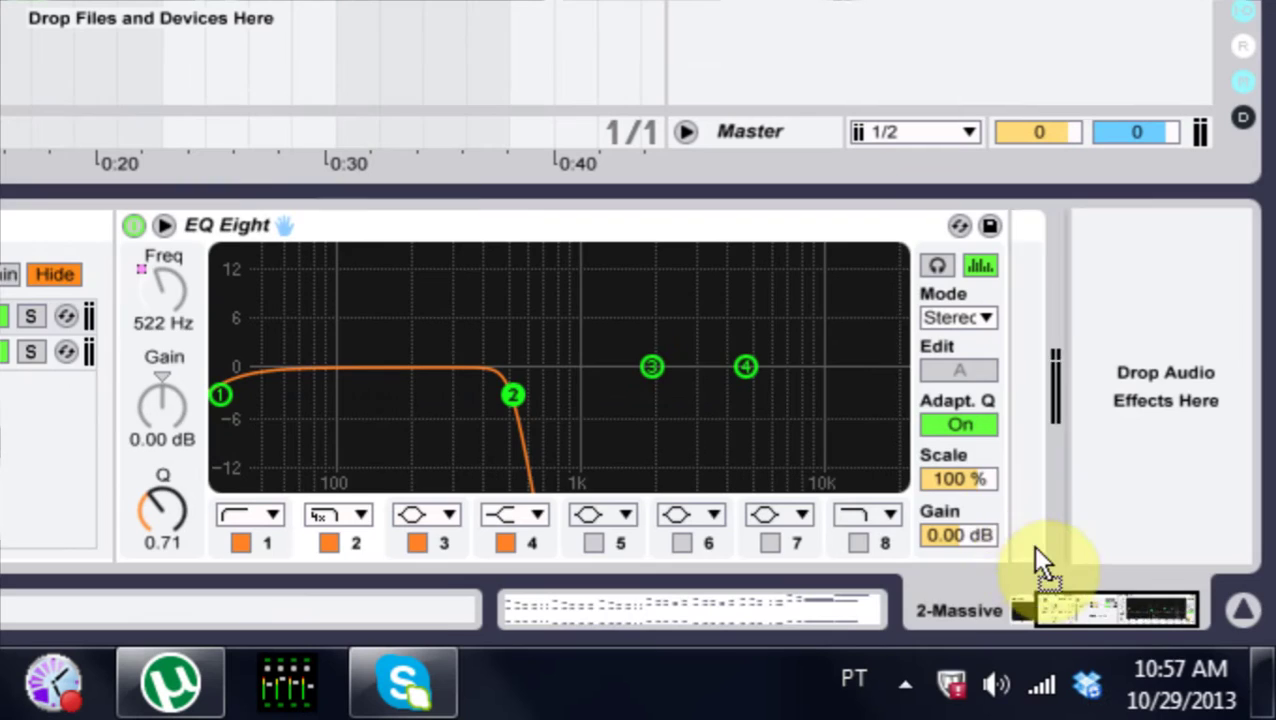
{"action": "left_click_drag", "start_coordinate": [1036, 548], "coordinate": [1036, 520]}
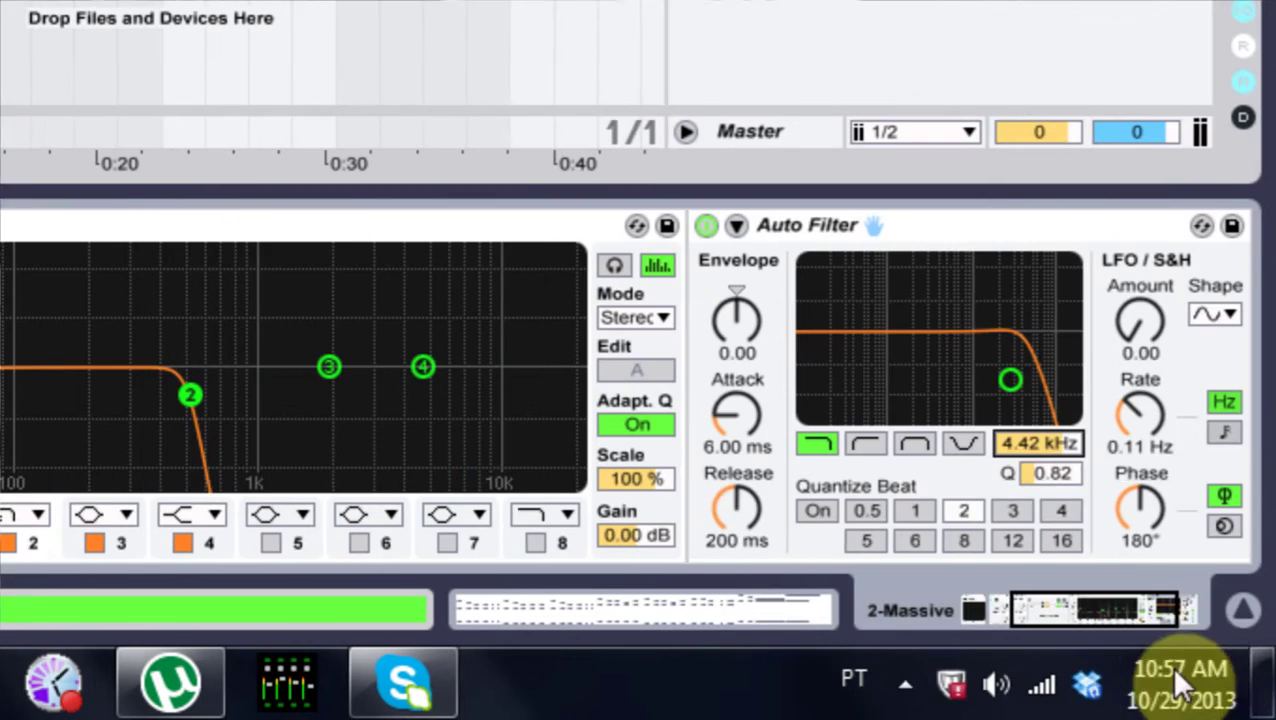
{"action": "left_click_drag", "start_coordinate": [1143, 614], "coordinate": [1045, 610]}
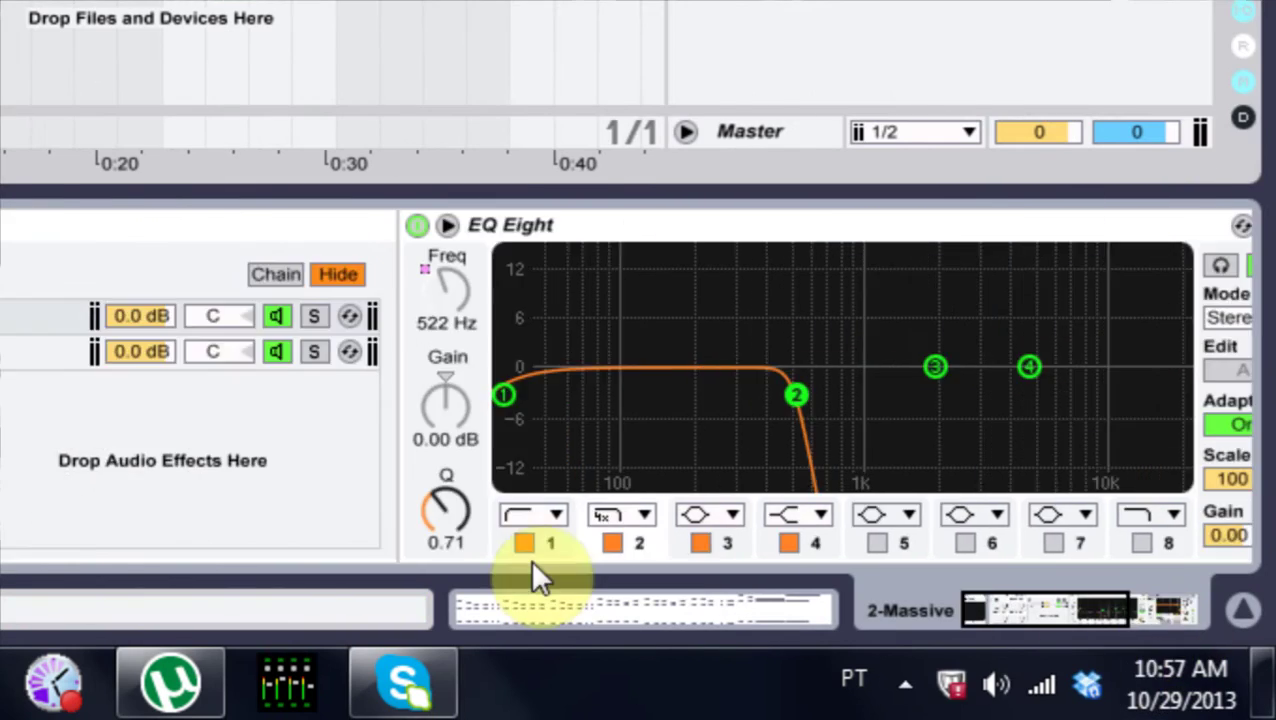
{"action": "left_click_drag", "start_coordinate": [605, 348], "coordinate": [596, 345]}
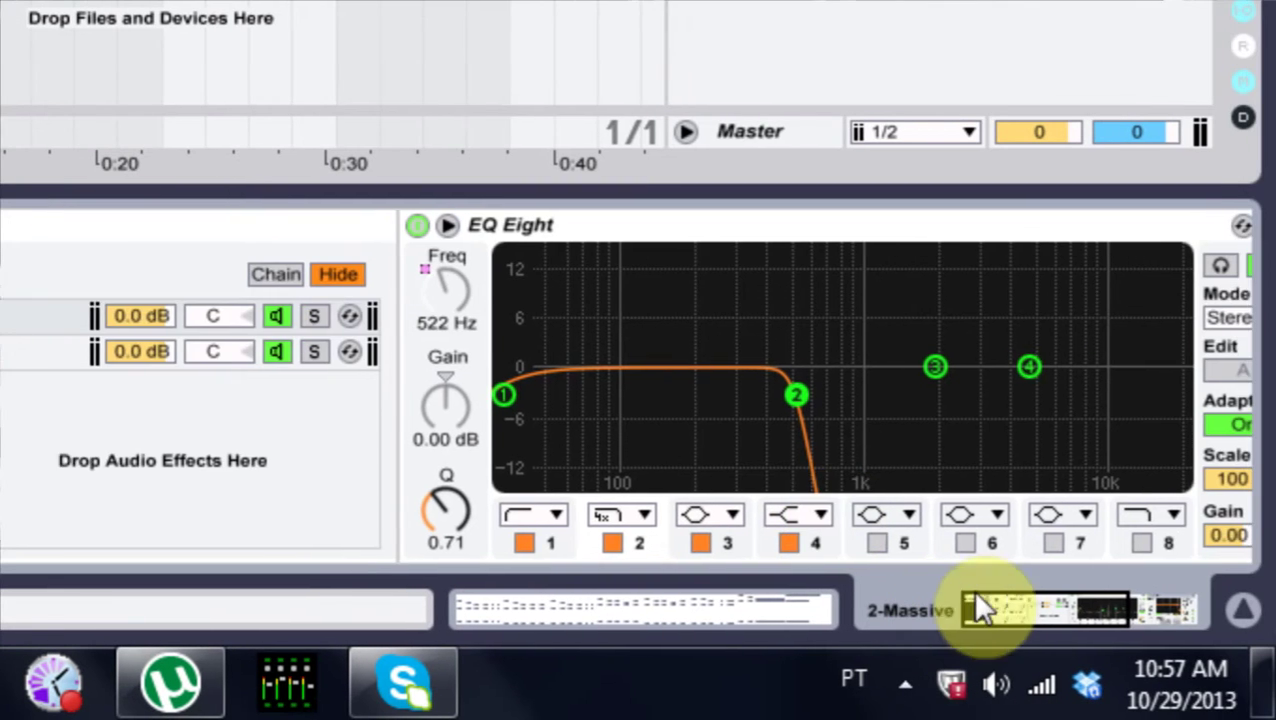
{"action": "left_click_drag", "start_coordinate": [1008, 600], "coordinate": [1076, 614]}
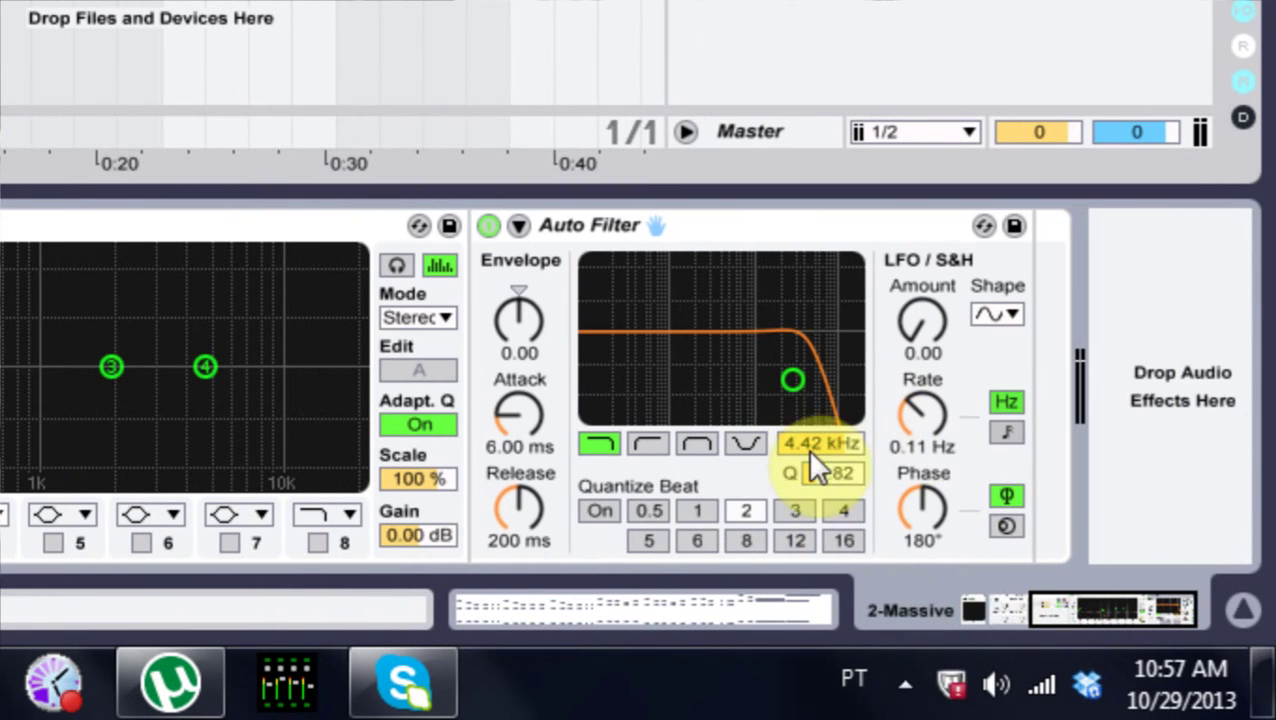
Step: Switch the low chain's Auto Filter to high-pass at 26.0 Hz and map its frequency to the FX macro
{"action": "left_click", "coordinate": [646, 443]}
{"action": "left_click_drag", "start_coordinate": [842, 441], "coordinate": [840, 540]}
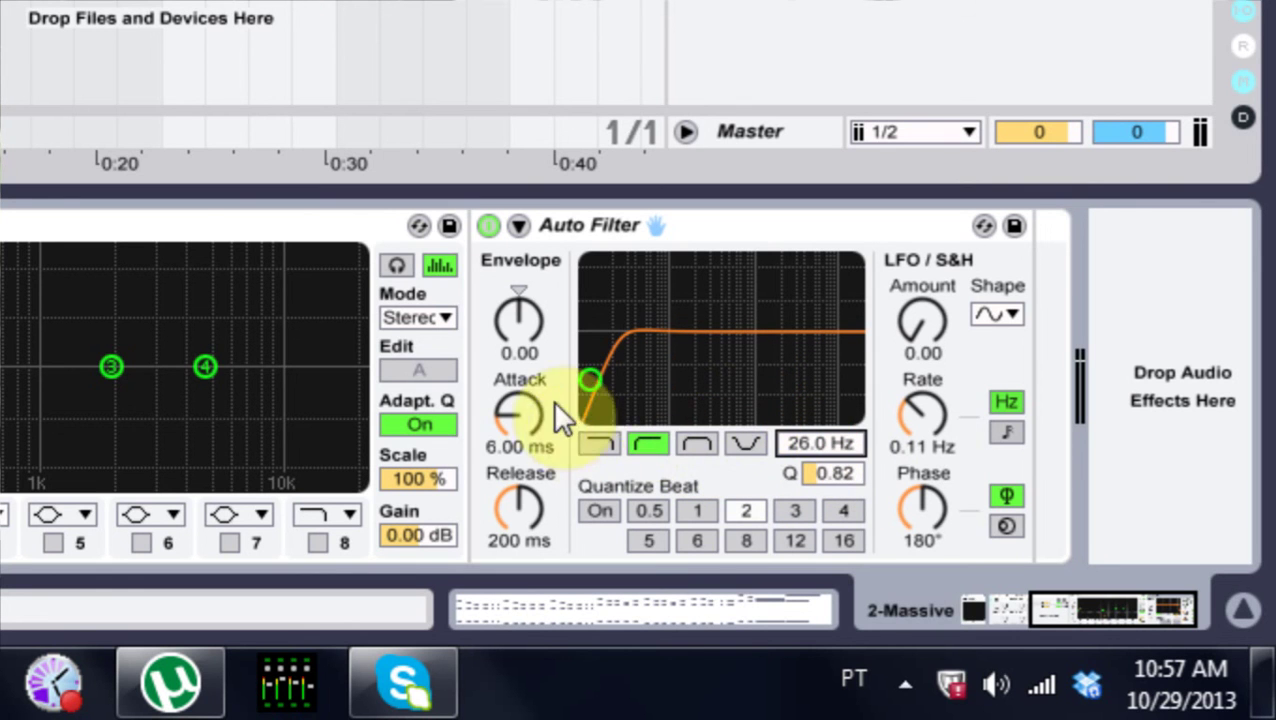
{"action": "right_click", "coordinate": [827, 441]}
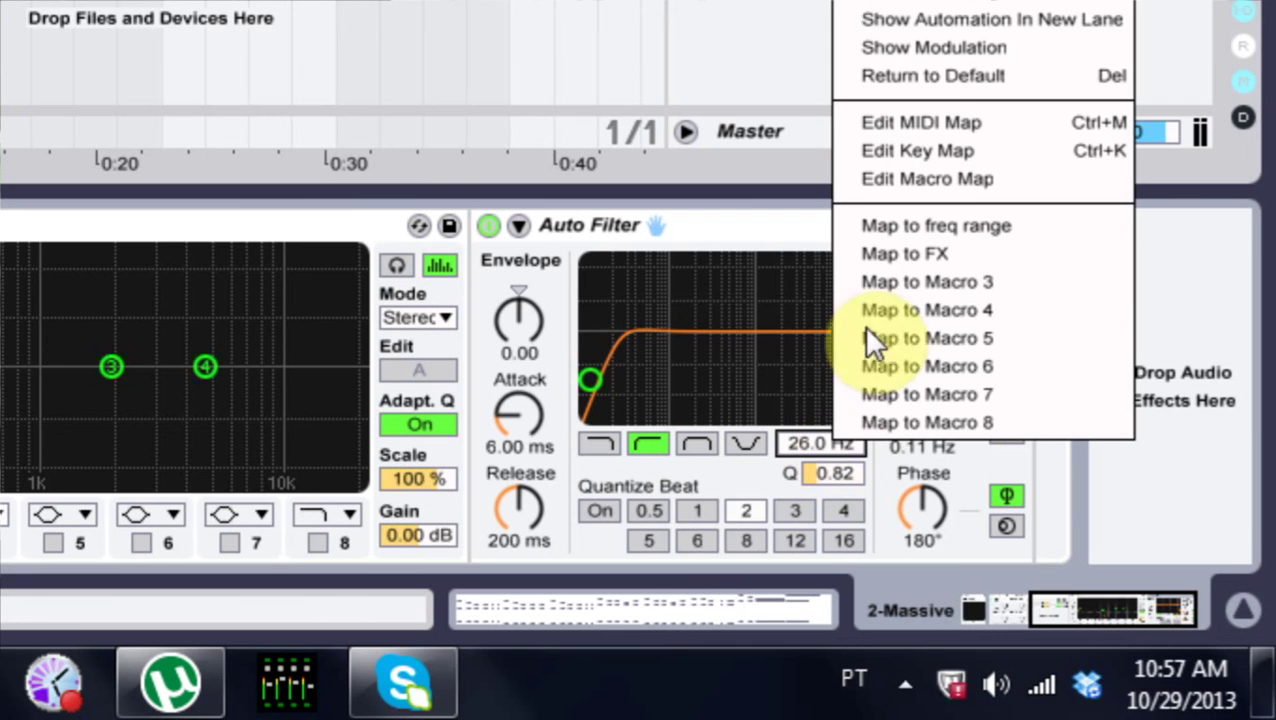
{"action": "left_click", "coordinate": [896, 261]}
Step: Map the Auto Filter's on/off switch to the FX macro with a mapping minimum of 1 and maximum of 0
{"action": "right_click", "coordinate": [486, 229]}
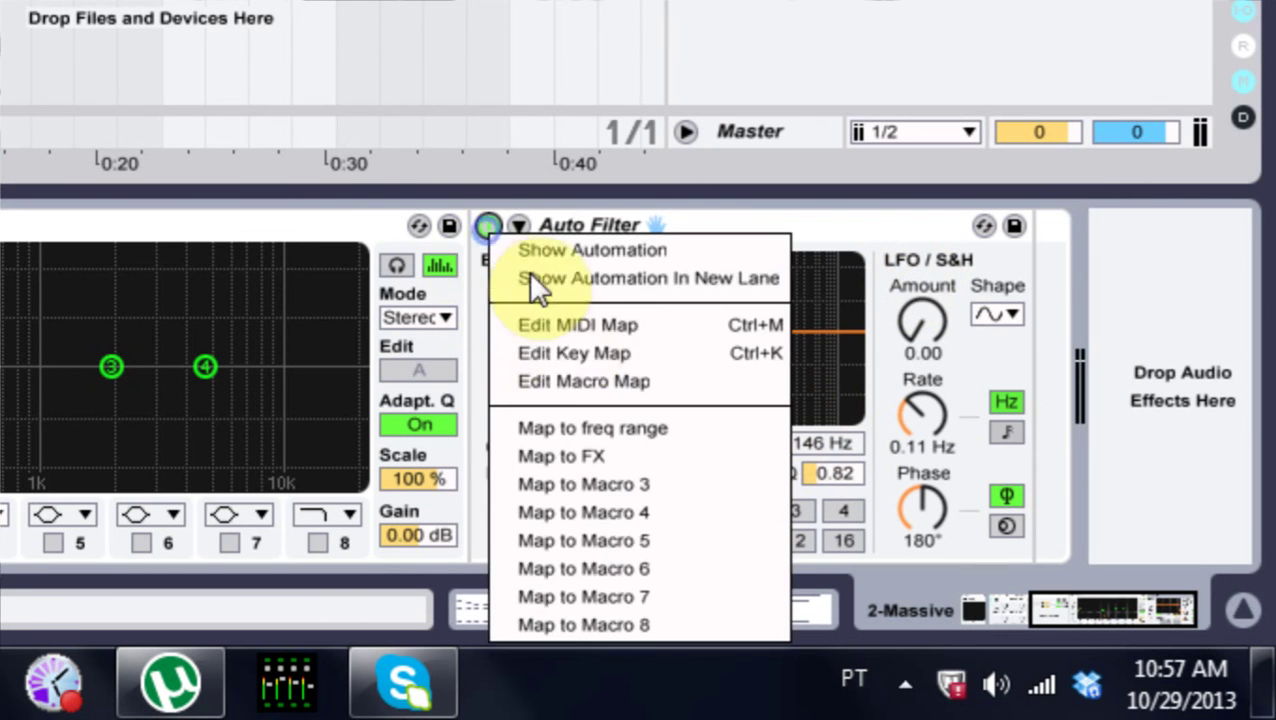
{"action": "left_click", "coordinate": [605, 460]}
{"action": "left_click", "coordinate": [1041, 603]}
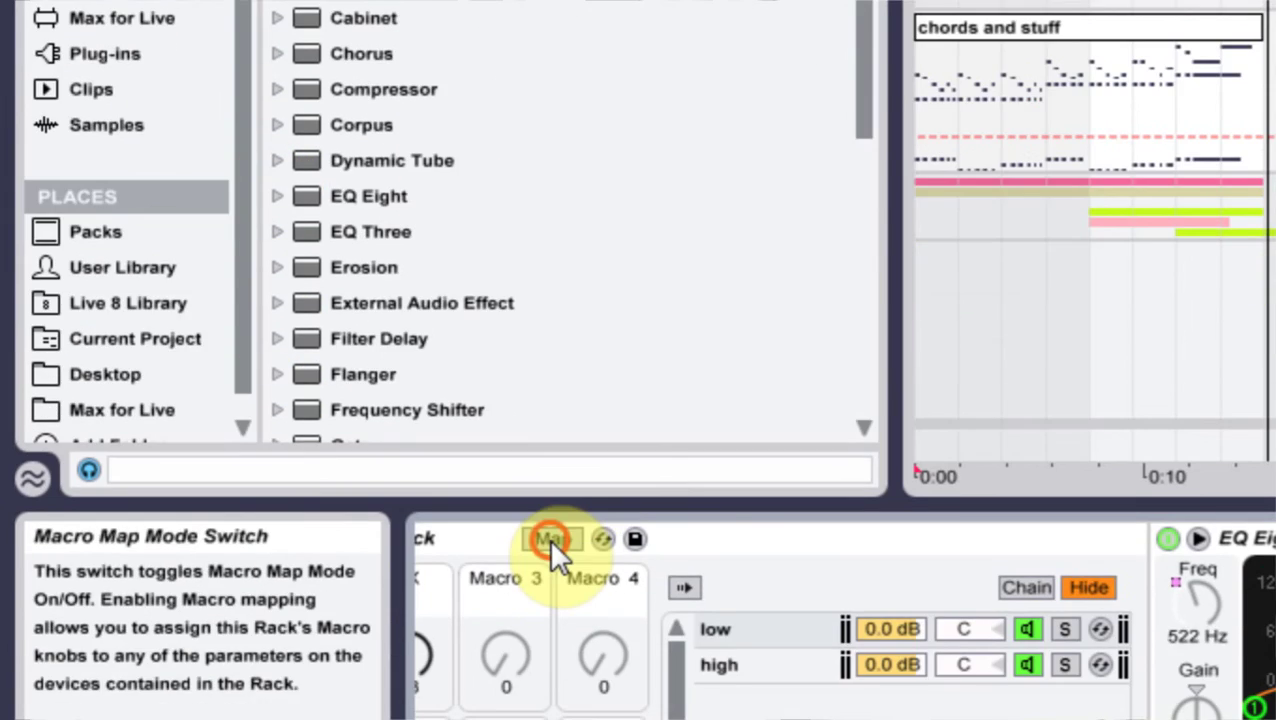
{"action": "left_click", "coordinate": [553, 660]}
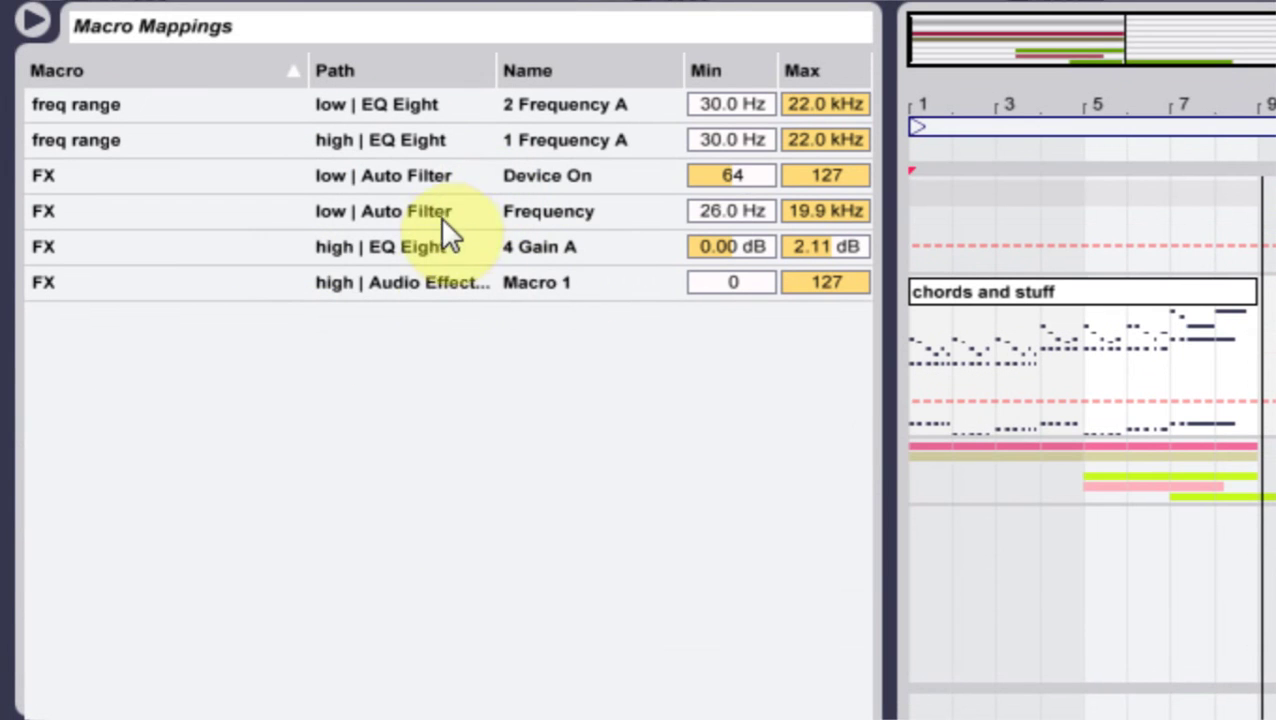
{"action": "left_click", "coordinate": [740, 176]}
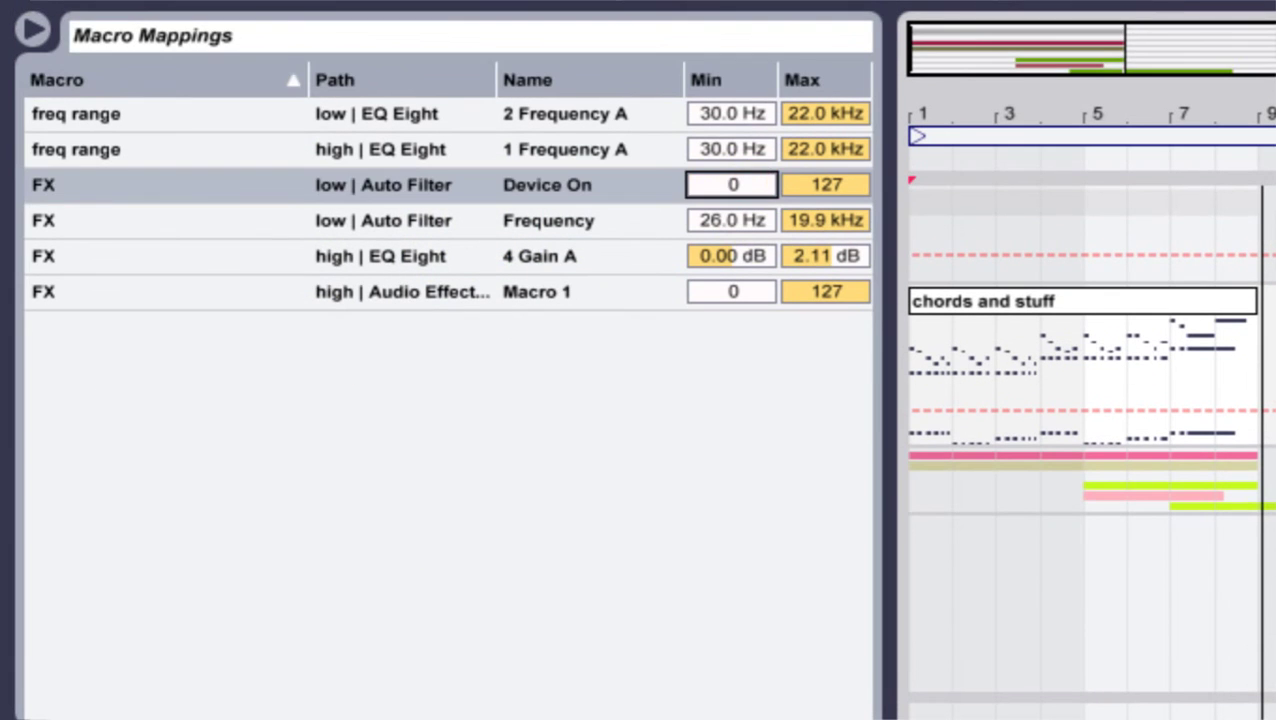
{"action": "type", "text": "3"}
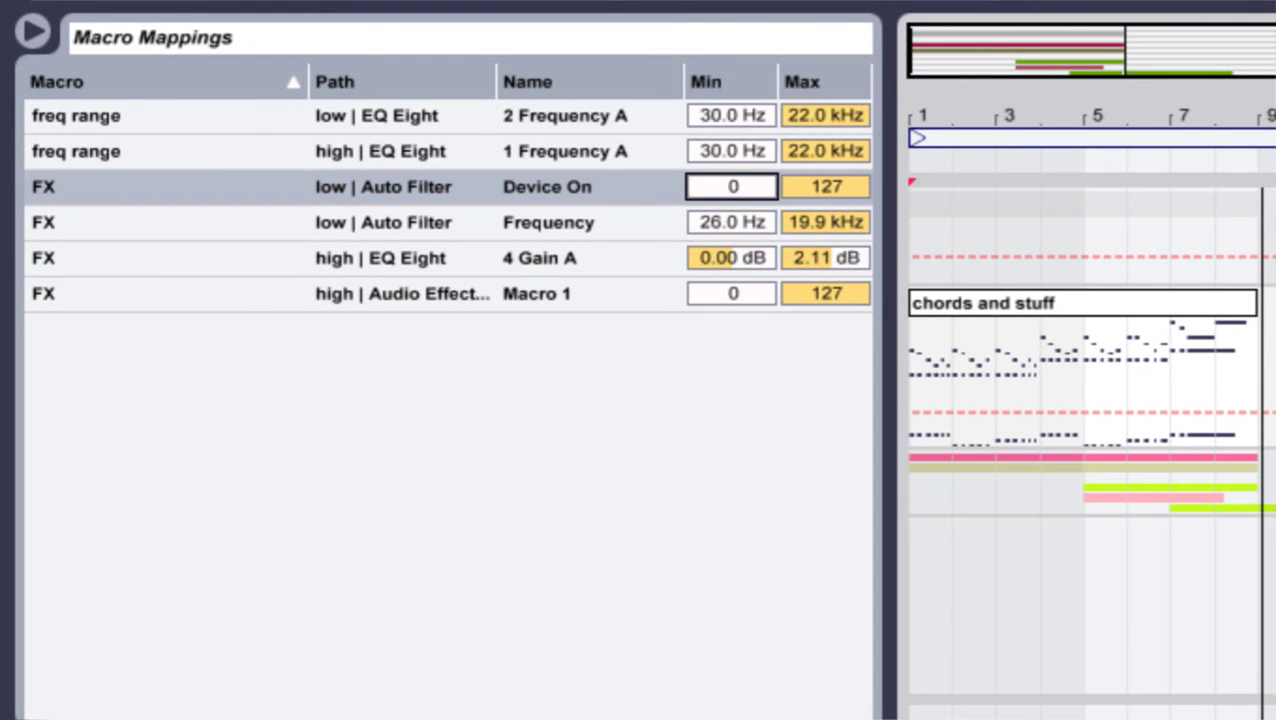
{"action": "left_click_drag", "start_coordinate": [752, 185], "coordinate": [818, 272]}
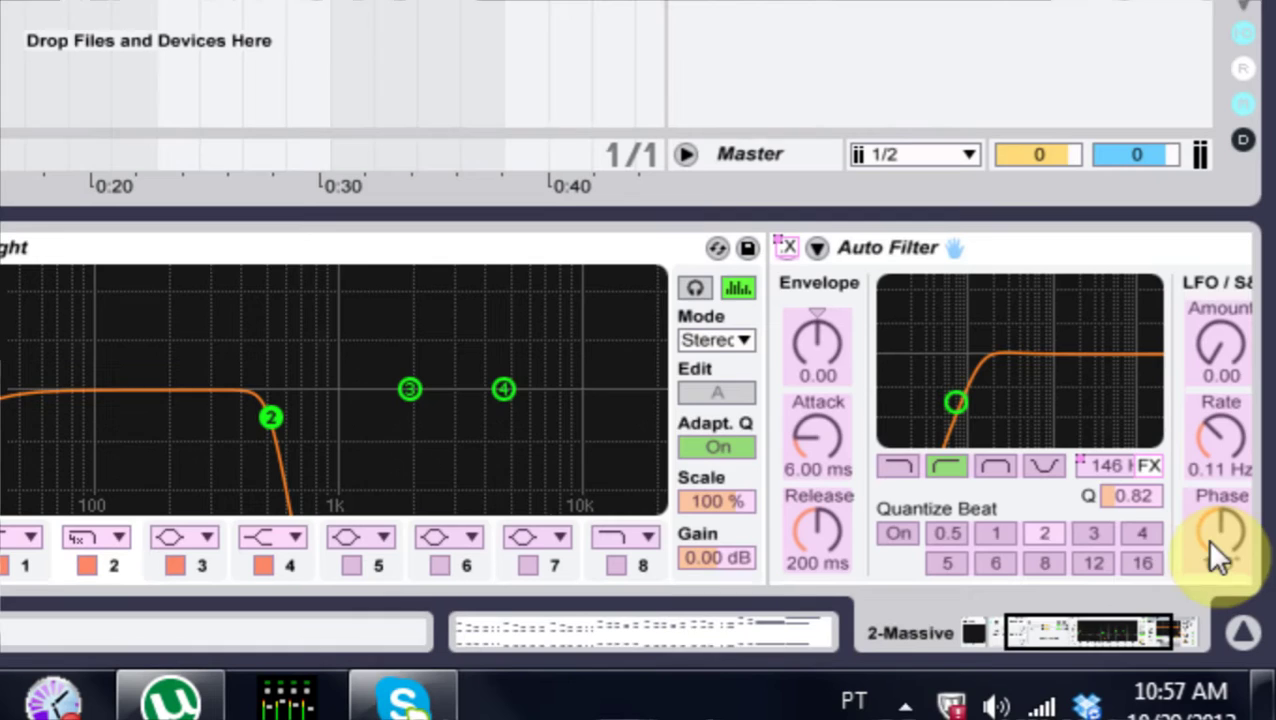
Step: Collapse the low chain's EQ Eight and, with the FX macro at 0, set the Auto Filter's Q to 1.11
{"action": "left_click_drag", "start_coordinate": [1052, 622], "coordinate": [1017, 623]}
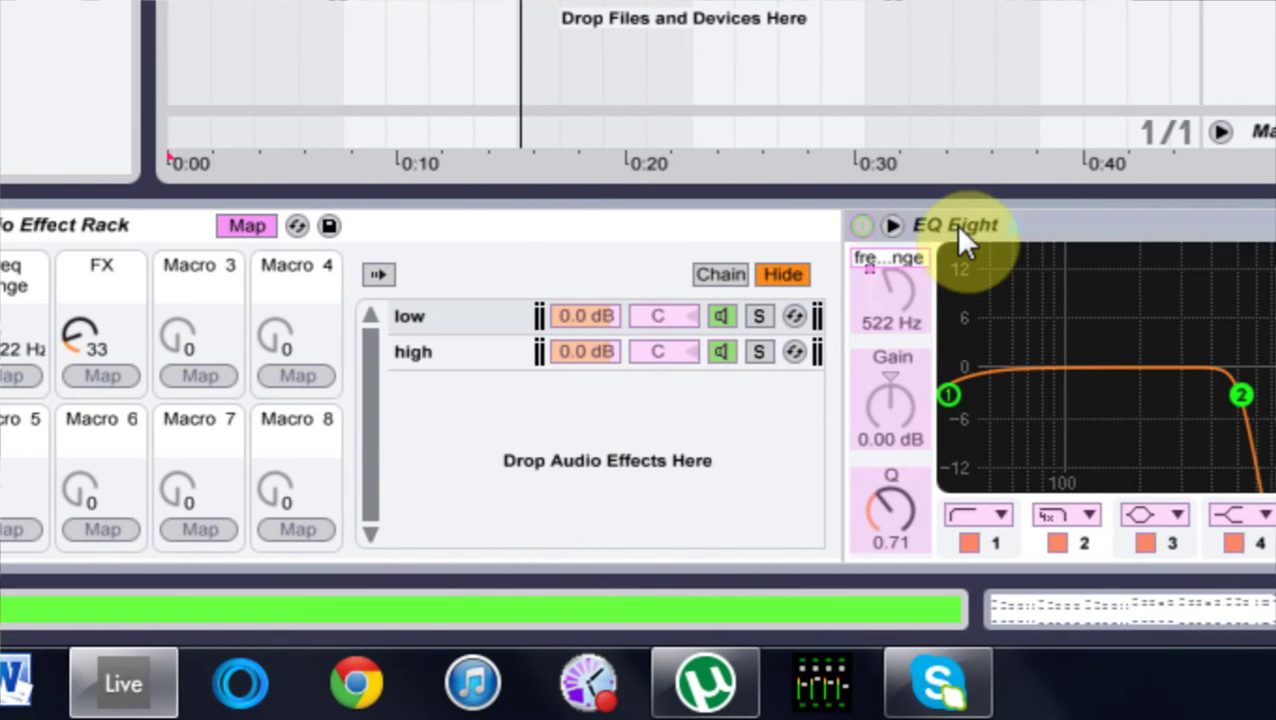
{"action": "double_click", "coordinate": [958, 228]}
{"action": "left_click_drag", "start_coordinate": [91, 328], "coordinate": [91, 375]}
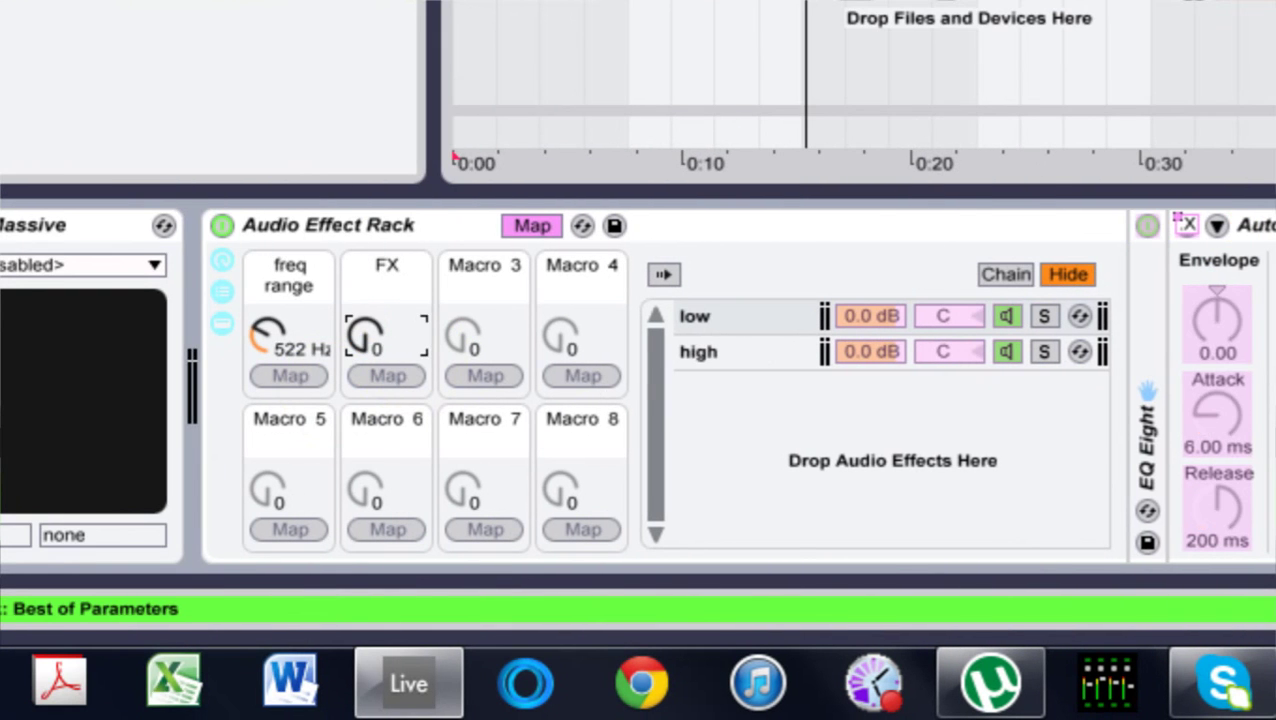
{"action": "left_click_drag", "start_coordinate": [370, 331], "coordinate": [364, 330]}
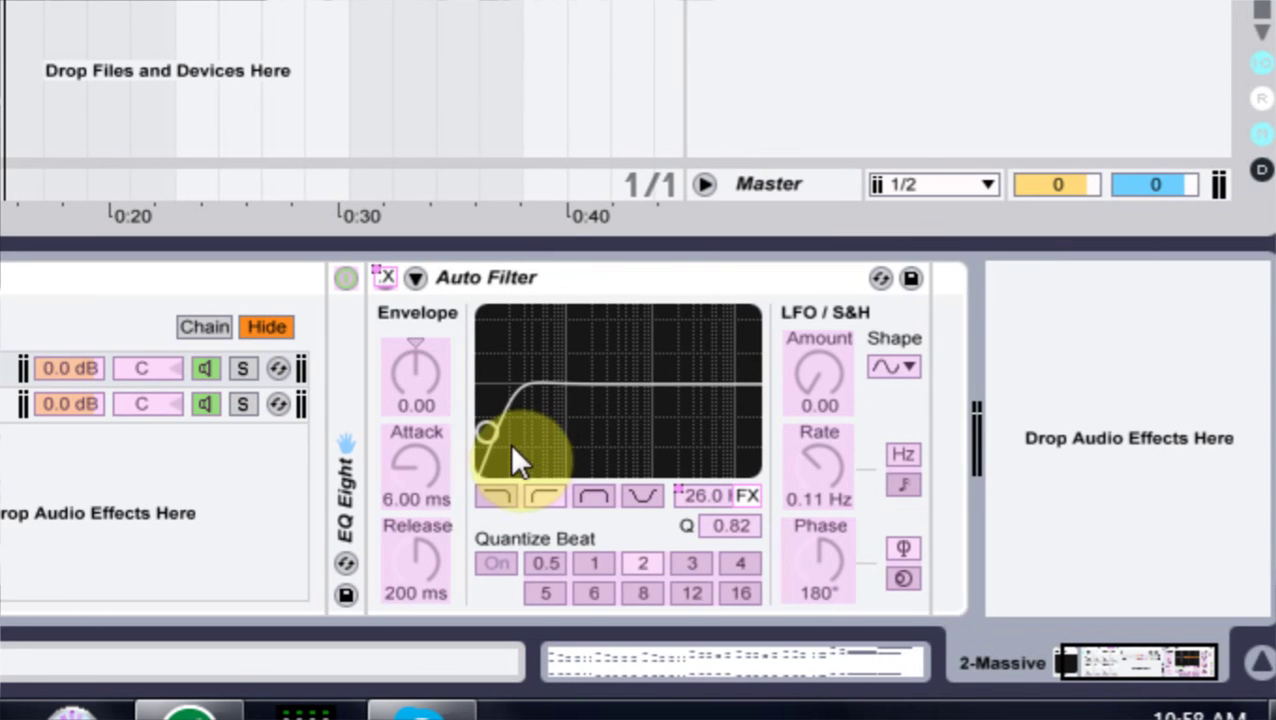
{"action": "left_click_drag", "start_coordinate": [484, 439], "coordinate": [486, 418]}
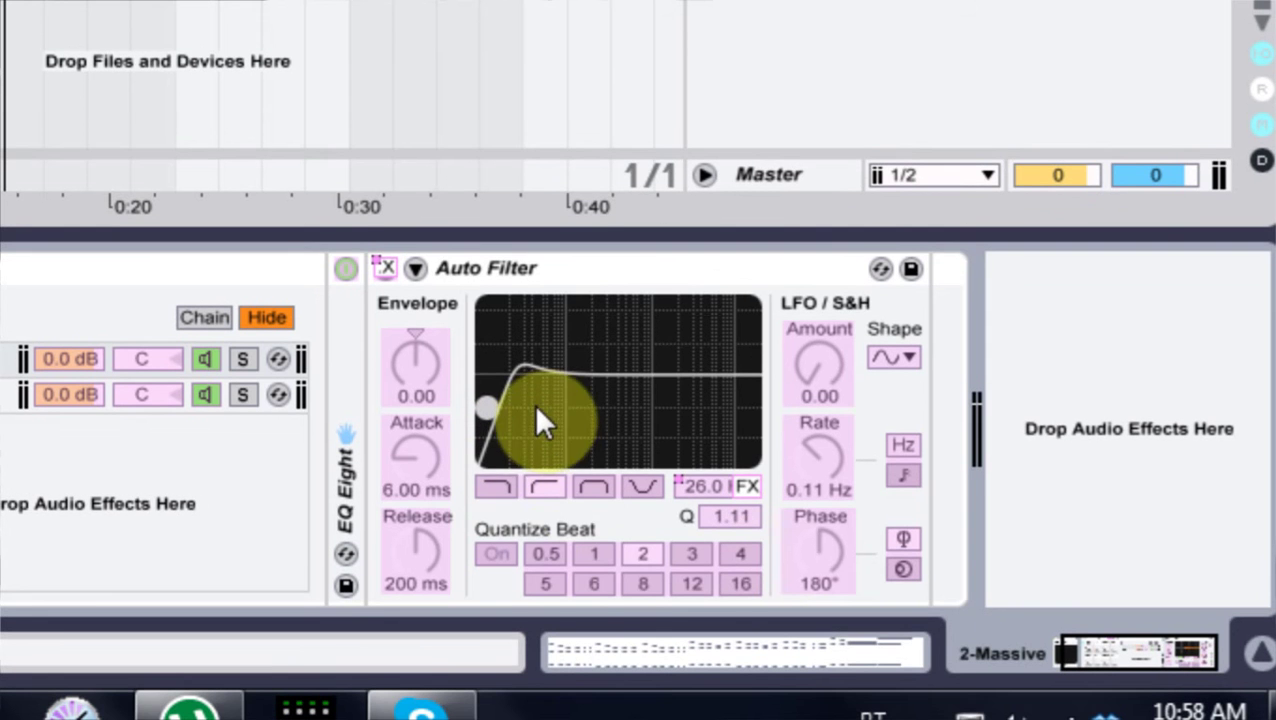
{"action": "left_click", "coordinate": [42, 487]}
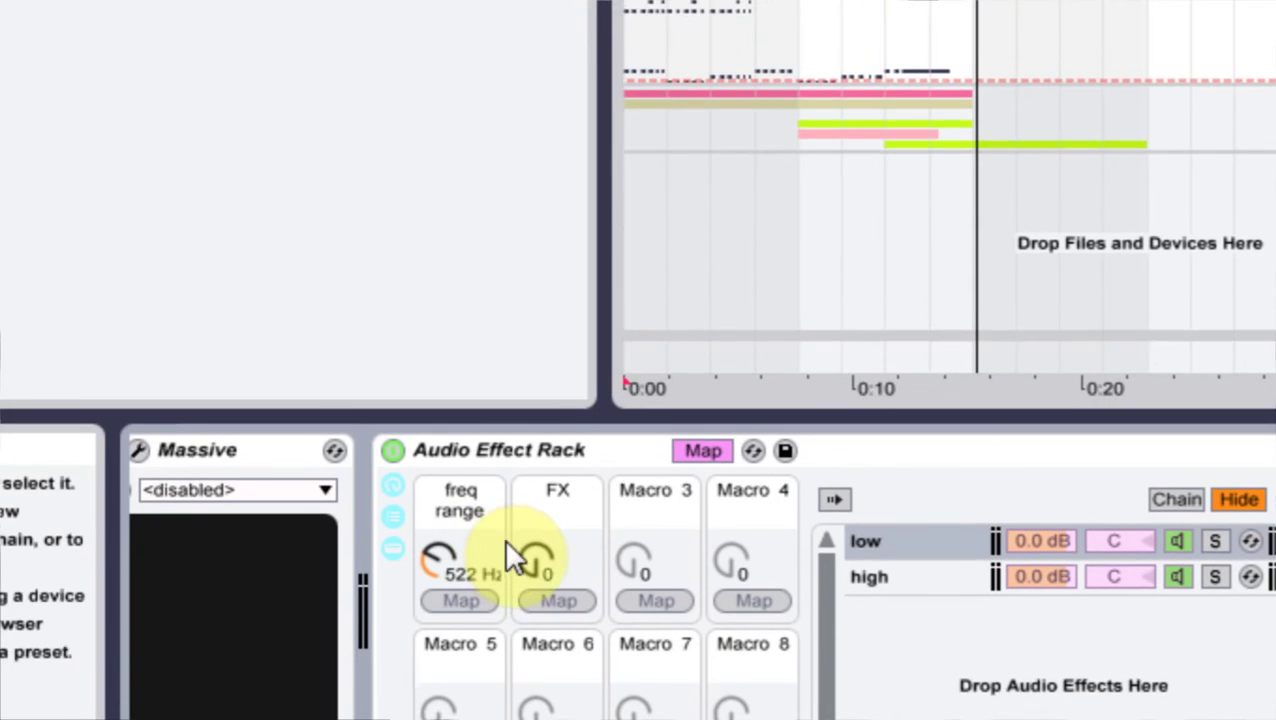
Step: Leave macro mapping mode and play the arrangement while sweeping the FX macro to audition the low chain's filter
{"action": "left_click_drag", "start_coordinate": [506, 532], "coordinate": [506, 478]}
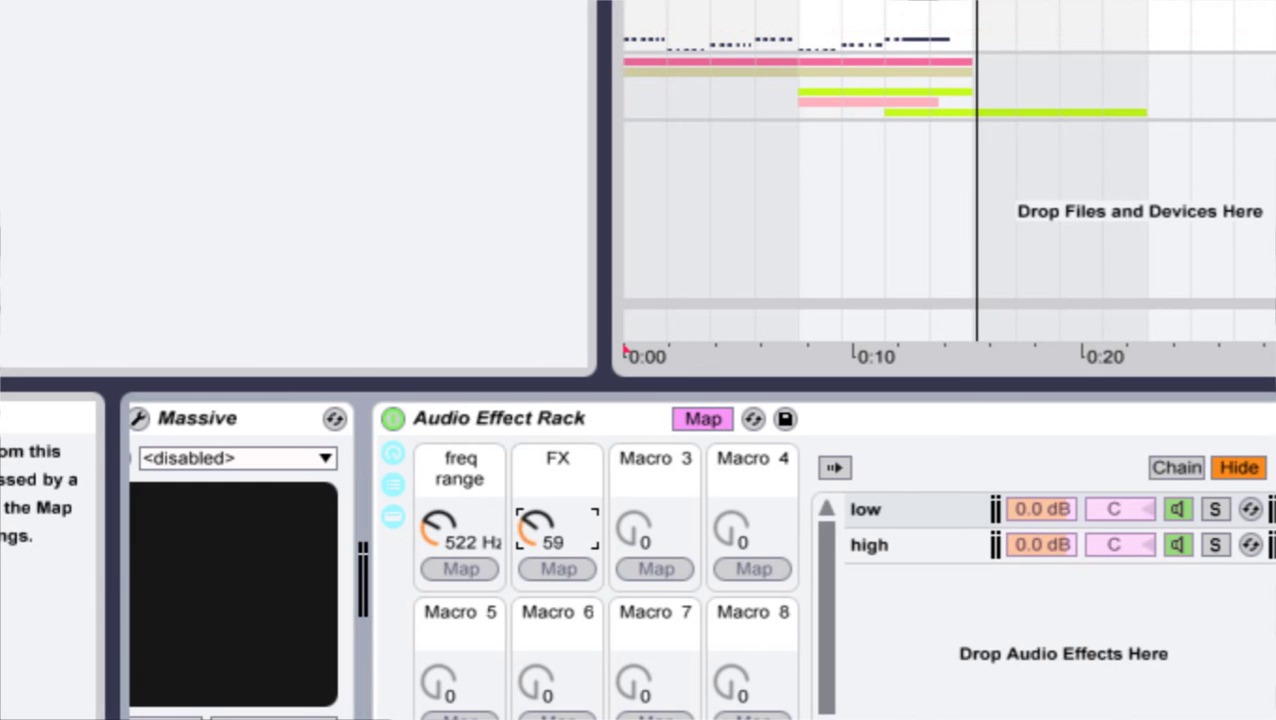
{"action": "left_click_drag", "start_coordinate": [536, 530], "coordinate": [536, 616]}
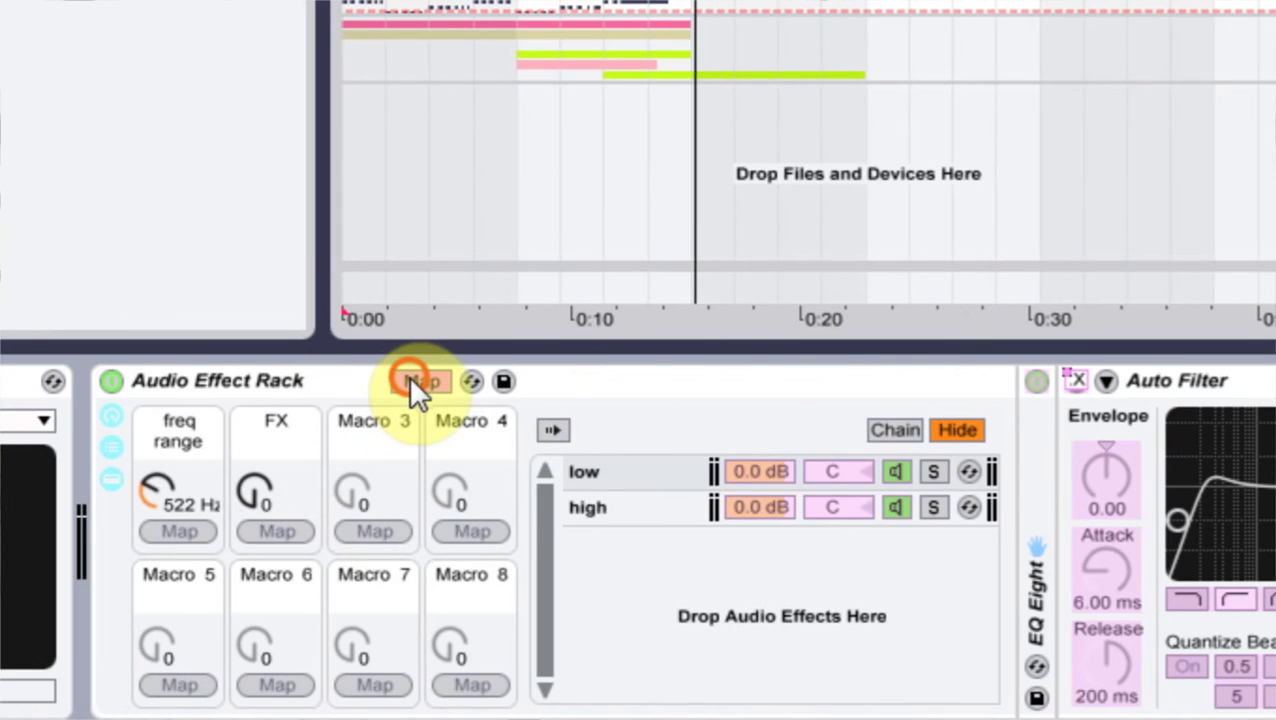
{"action": "left_click", "coordinate": [110, 381]}
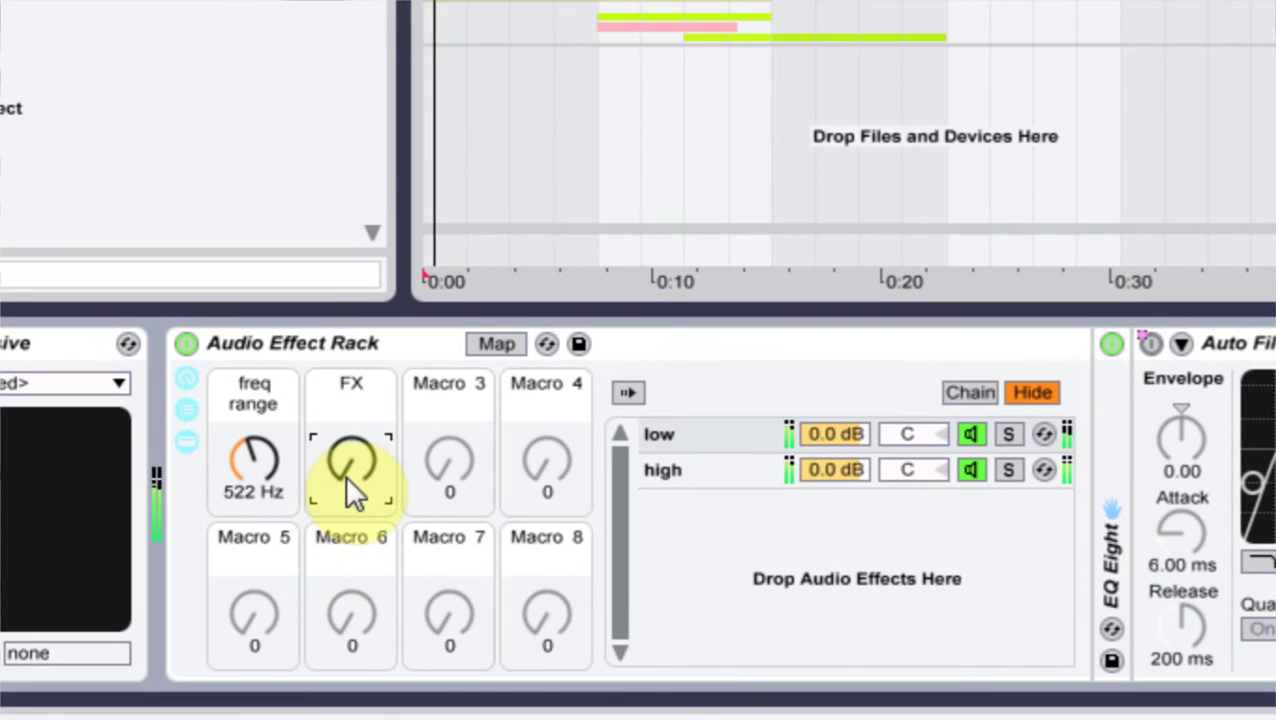
{"action": "left_click_drag", "start_coordinate": [352, 490], "coordinate": [352, 446]}
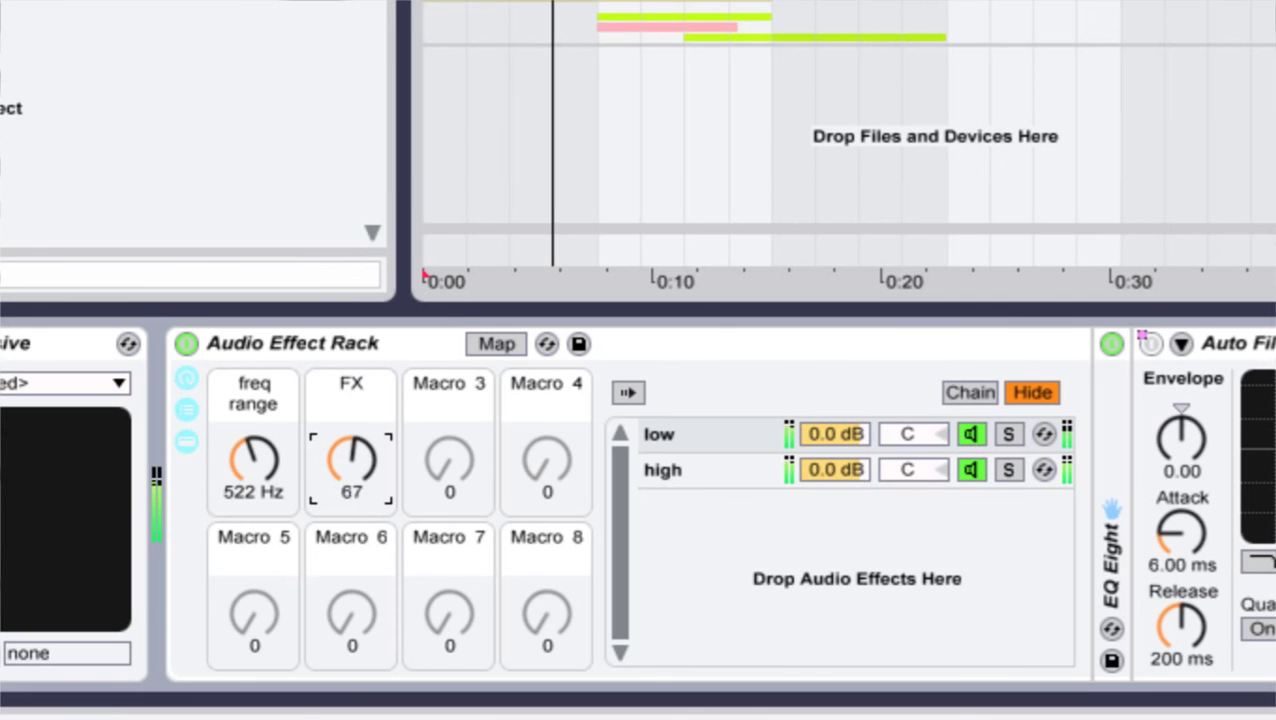
{"action": "left_click_drag", "start_coordinate": [352, 460], "coordinate": [352, 417]}
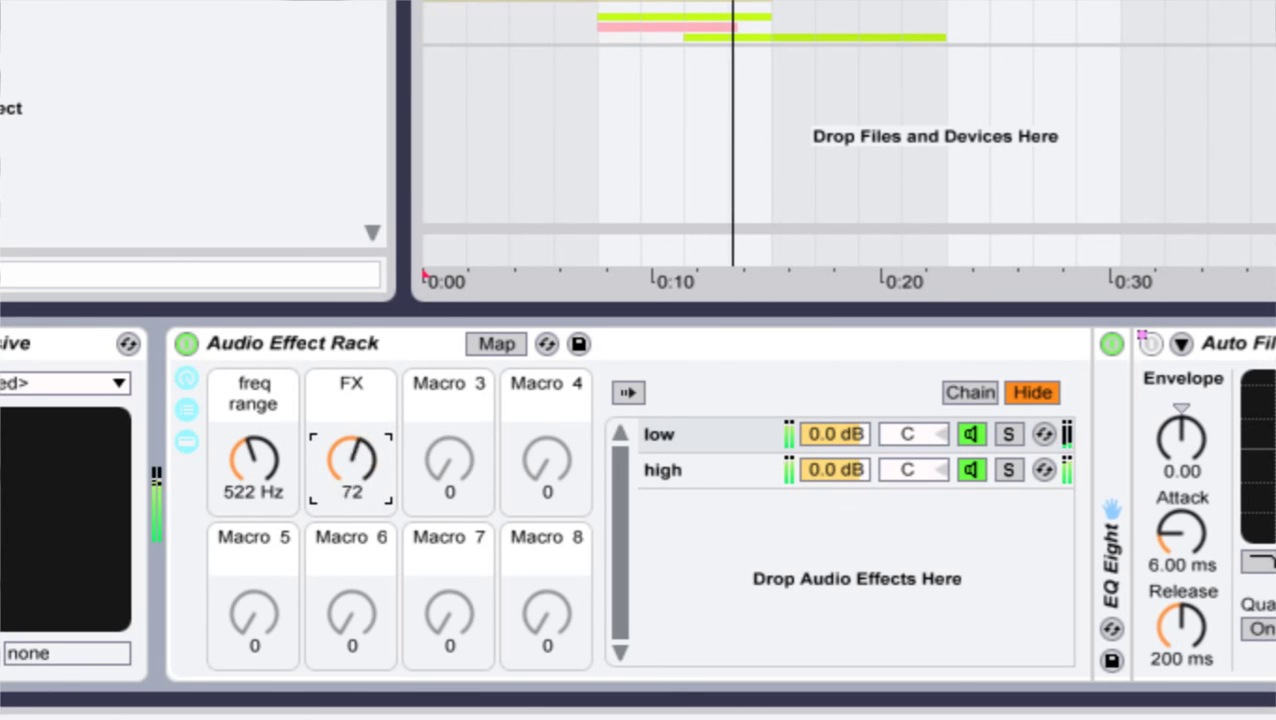
{"action": "key", "text": "space"}
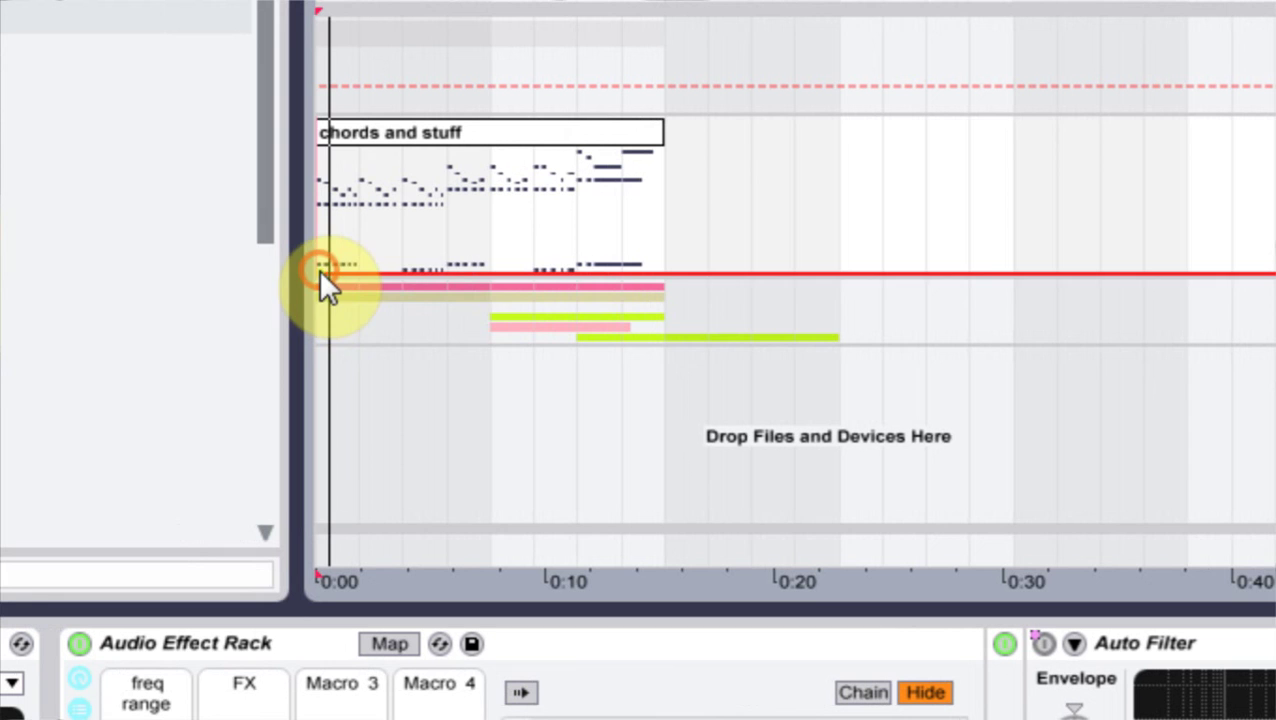
Step: Automate the FX macro on the Massive track with a curved rise from 0 at bar 1 to its maximum at about bar 6.5
{"action": "left_click_drag", "start_coordinate": [528, 270], "coordinate": [600, 150]}
{"action": "left_click_drag", "start_coordinate": [469, 195], "coordinate": [468, 247]}
{"action": "left_click_drag", "start_coordinate": [600, 184], "coordinate": [571, 184]}
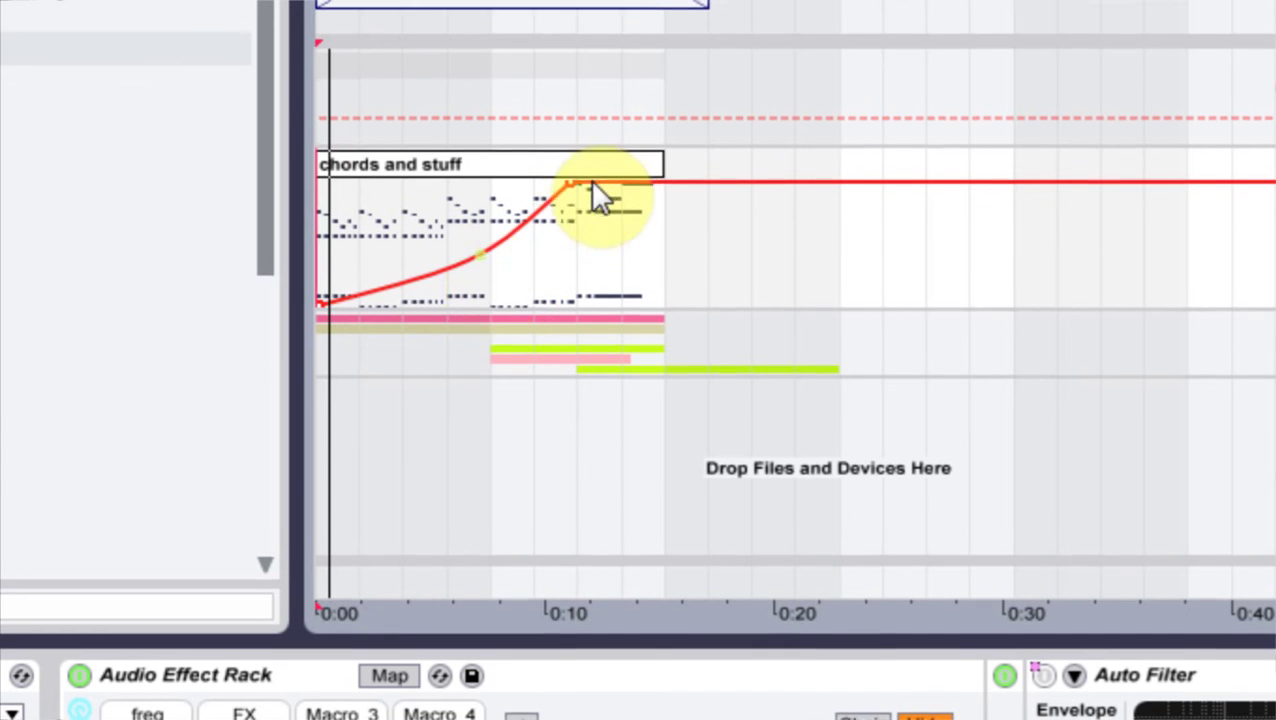
{"action": "left_click_drag", "start_coordinate": [341, 305], "coordinate": [341, 267]}
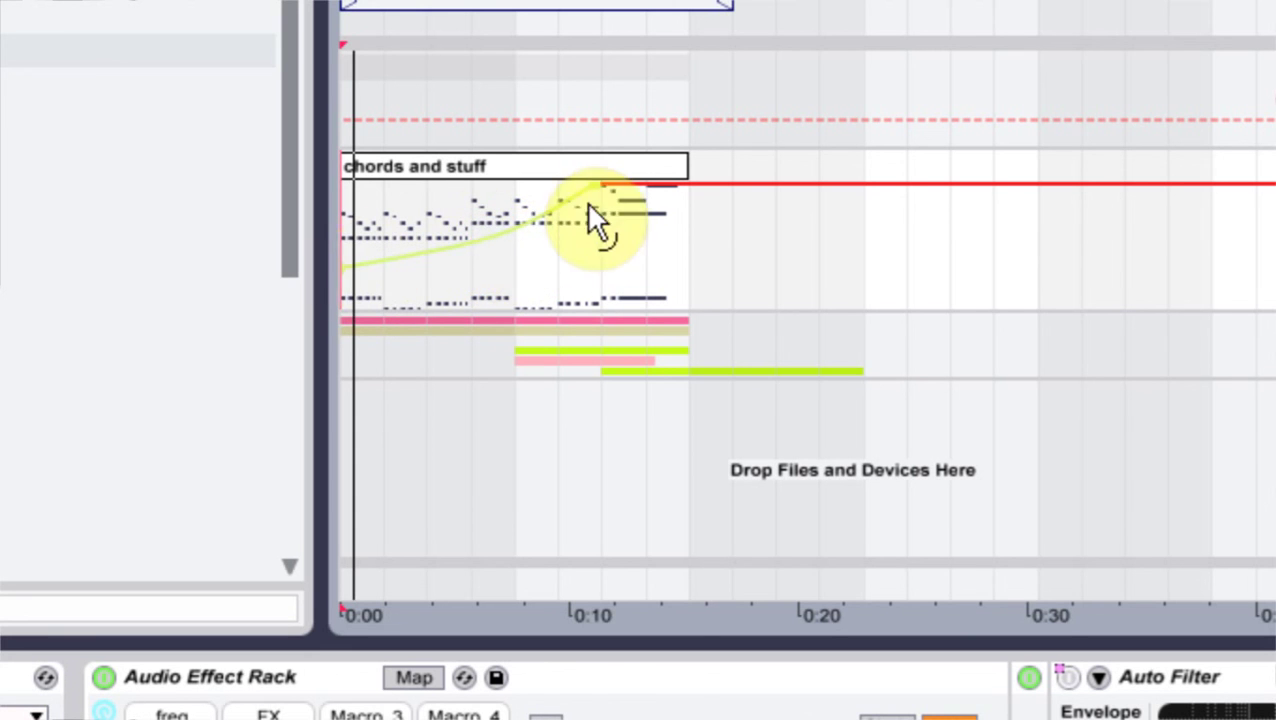
{"action": "left_click_drag", "start_coordinate": [345, 269], "coordinate": [342, 305]}
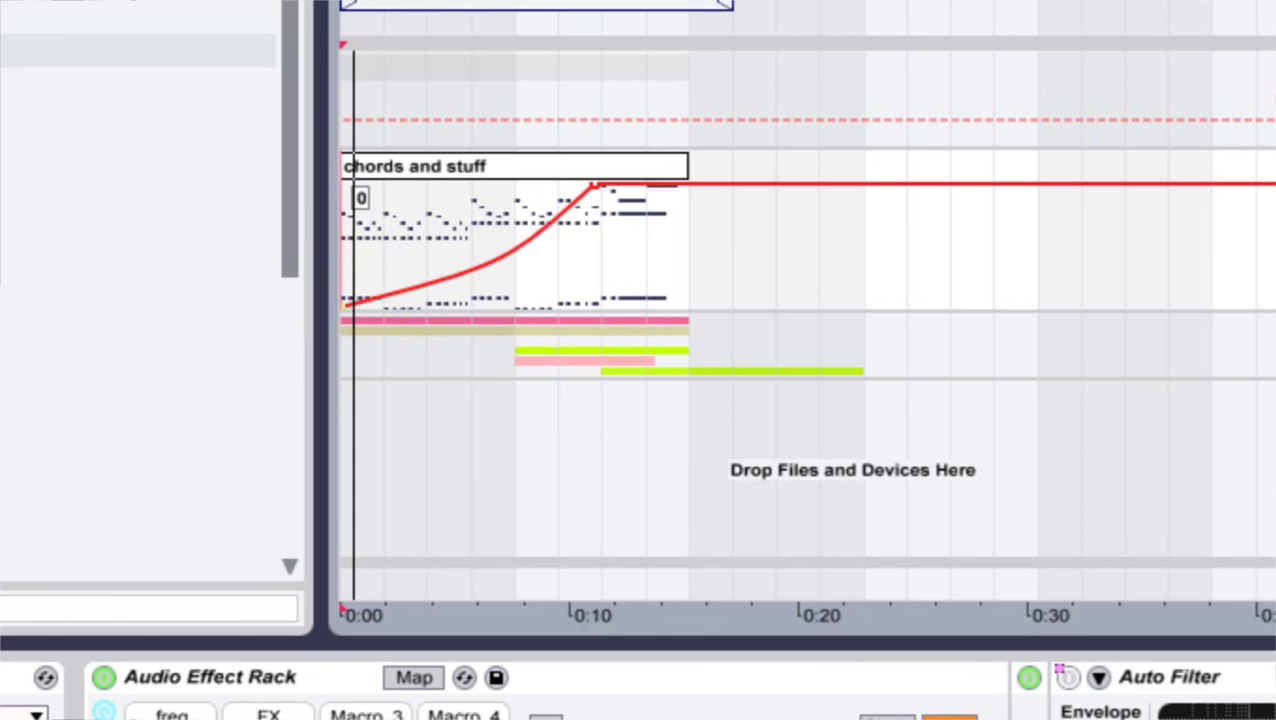
{"action": "left_click_drag", "start_coordinate": [593, 185], "coordinate": [584, 186]}
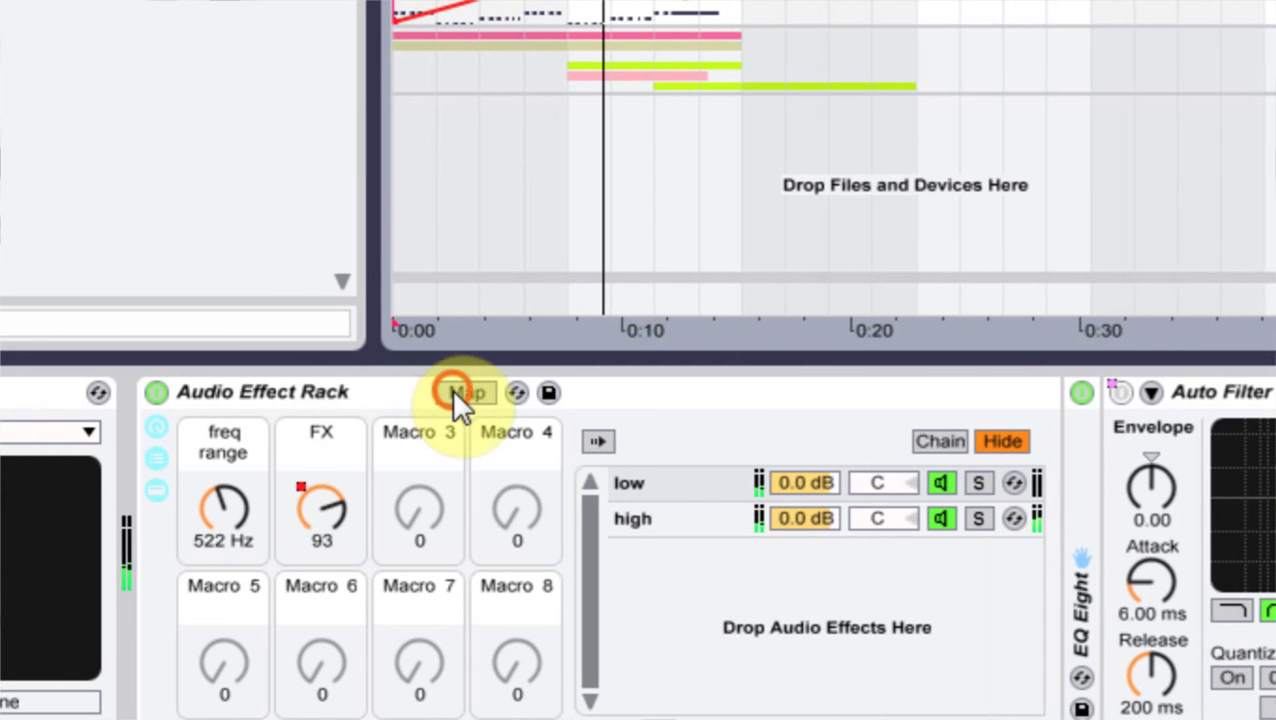
Step: Set the maximum of the low Auto Filter's Frequency mapping to 555 Hz in the rack's macro mappings
{"action": "left_click", "coordinate": [458, 393]}
{"action": "left_click", "coordinate": [321, 508]}
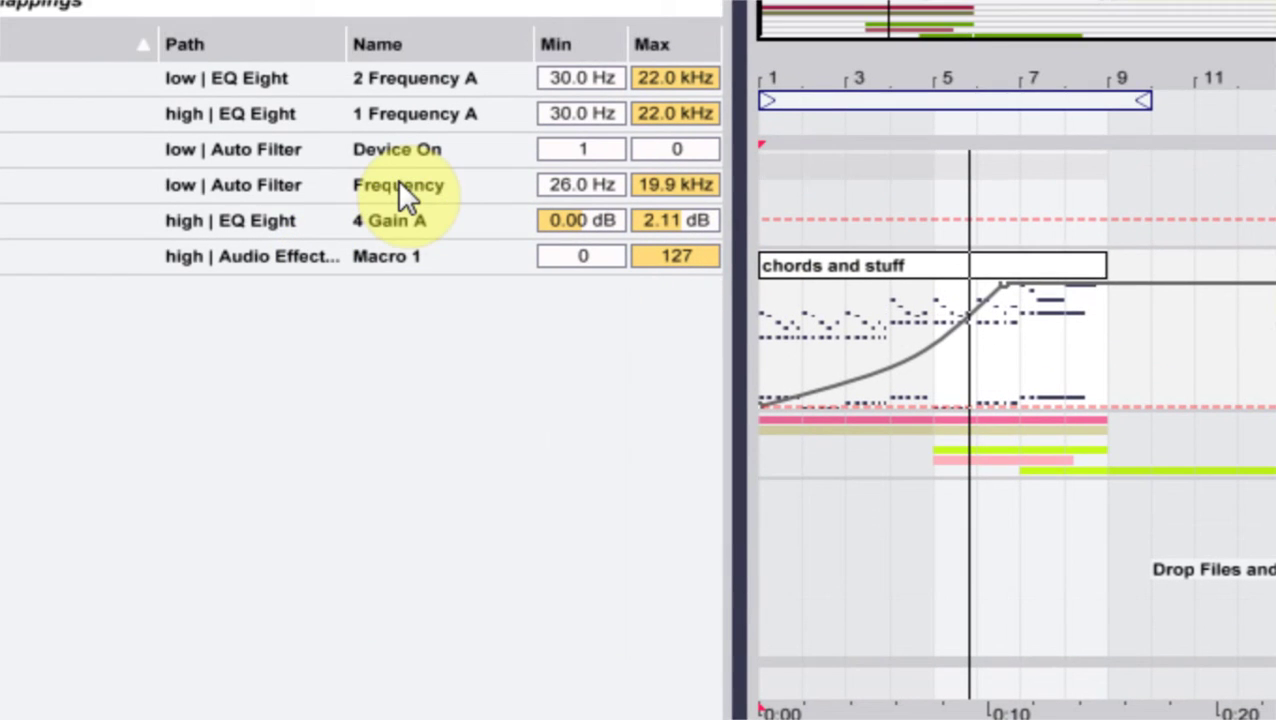
{"action": "left_click", "coordinate": [398, 179]}
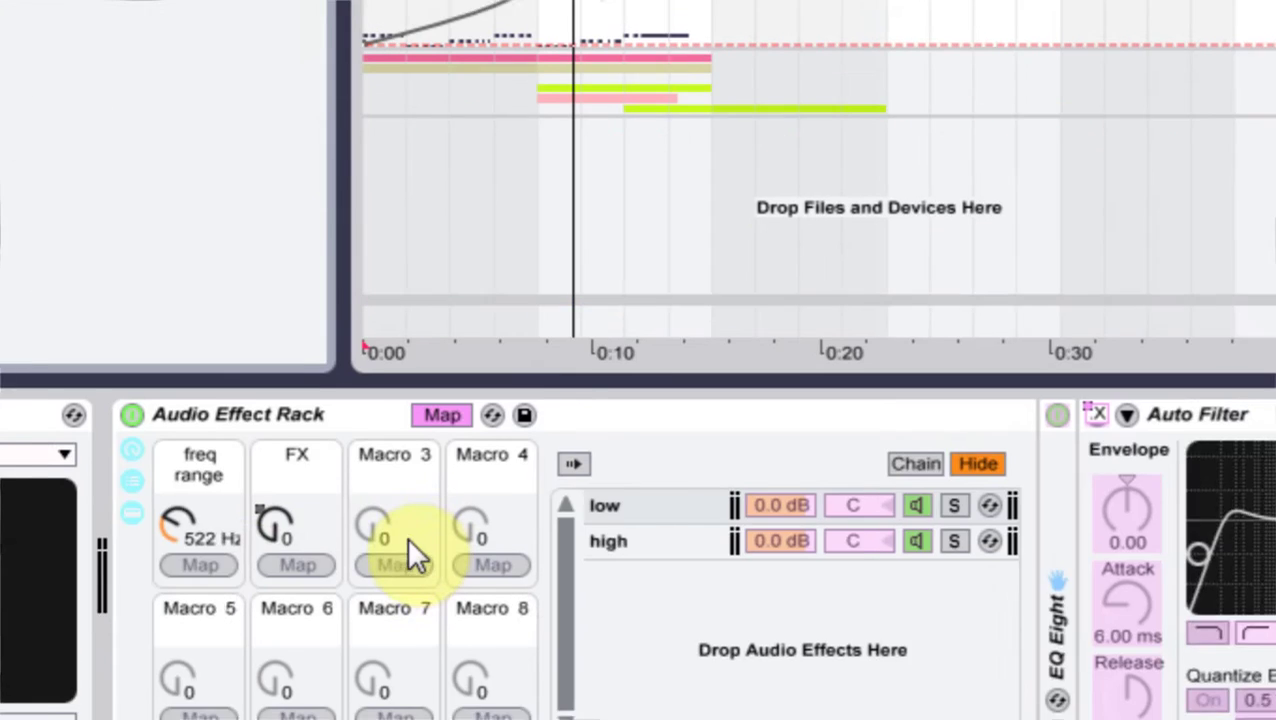
{"action": "left_click_drag", "start_coordinate": [360, 510], "coordinate": [388, 337]}
{"action": "left_click_drag", "start_coordinate": [350, 89], "coordinate": [350, 115]}
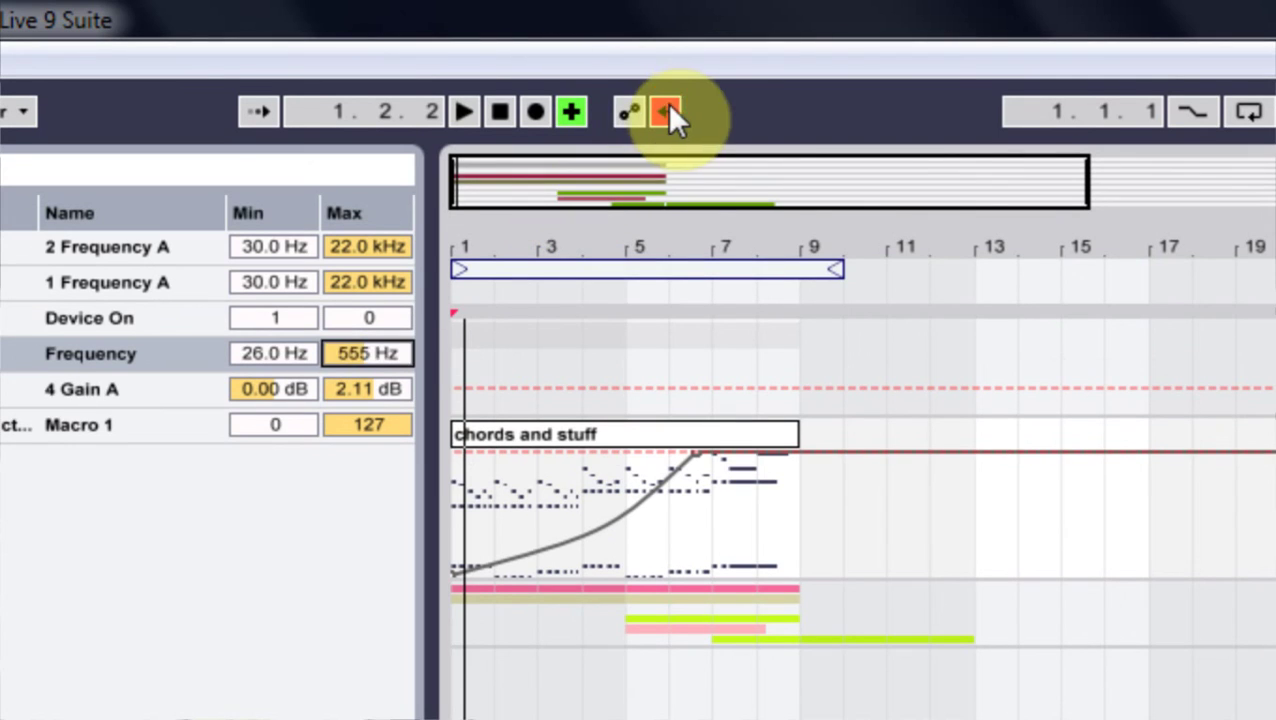
Step: Re-enable the overridden automation, play the arrangement to audition the reduced filter sweep, and check the FX macro manually
{"action": "left_click", "coordinate": [665, 111]}
{"action": "key", "text": "space"}
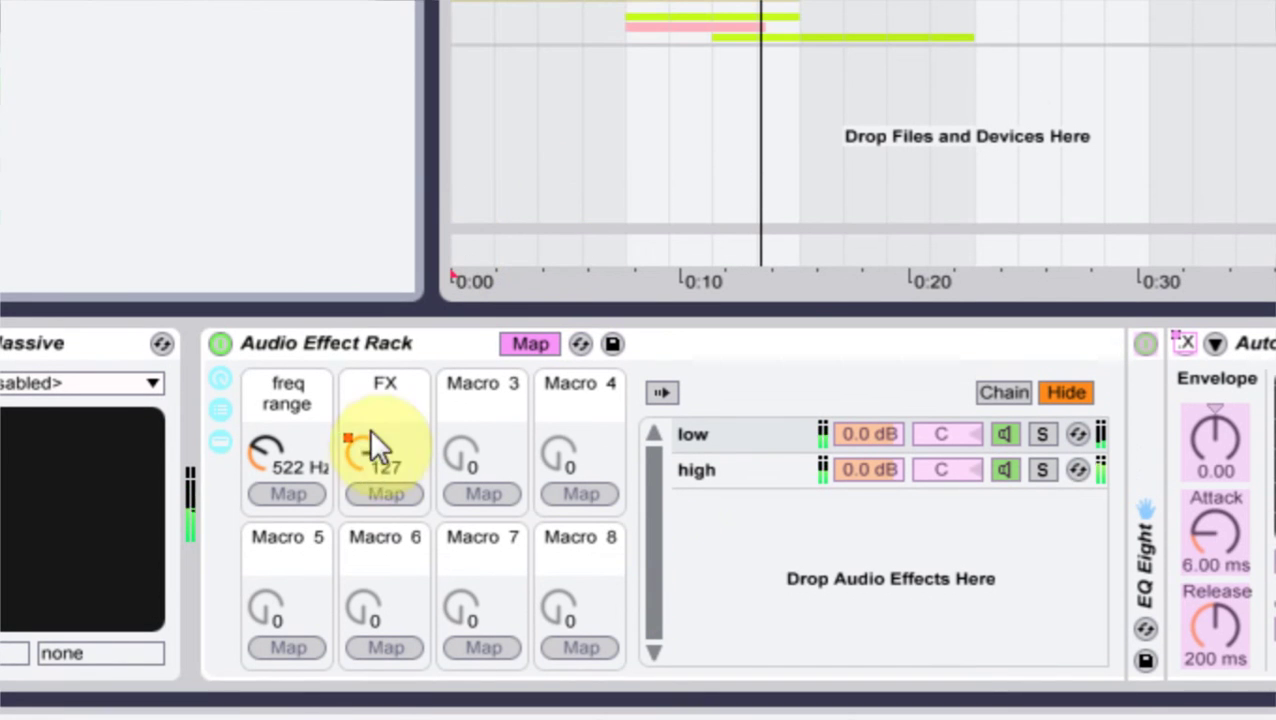
{"action": "left_click", "coordinate": [362, 400]}
{"action": "mouse_move", "coordinate": [360, 456]}
{"action": "left_mouse_down"}
{"action": "mouse_move", "coordinate": [360, 600]}
{"action": "mouse_move", "coordinate": [363, 560]}
{"action": "left_mouse_up"}
{"action": "left_click_drag", "start_coordinate": [343, 197], "coordinate": [343, 193]}
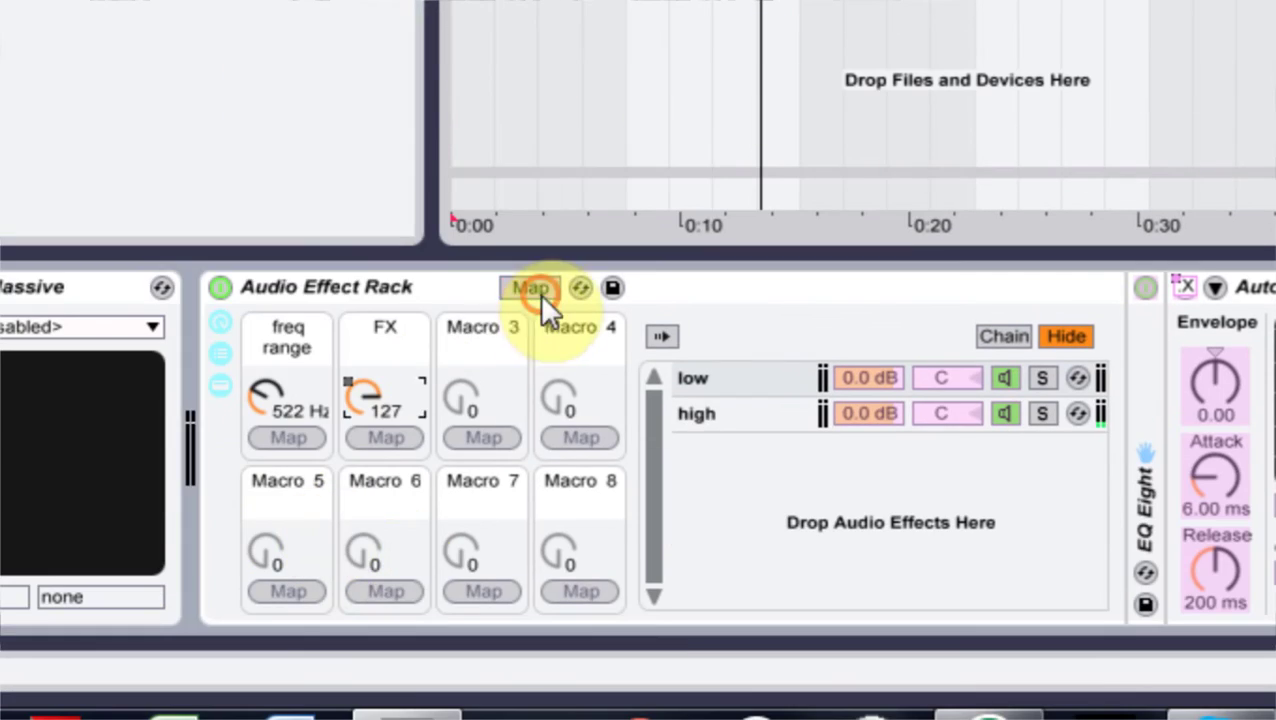
Step: Leave macro mapping mode, re-enable the FX automation, and play the arrangement again
{"action": "left_click", "coordinate": [535, 290]}
{"action": "left_click", "coordinate": [688, 110]}
{"action": "key", "text": "space"}
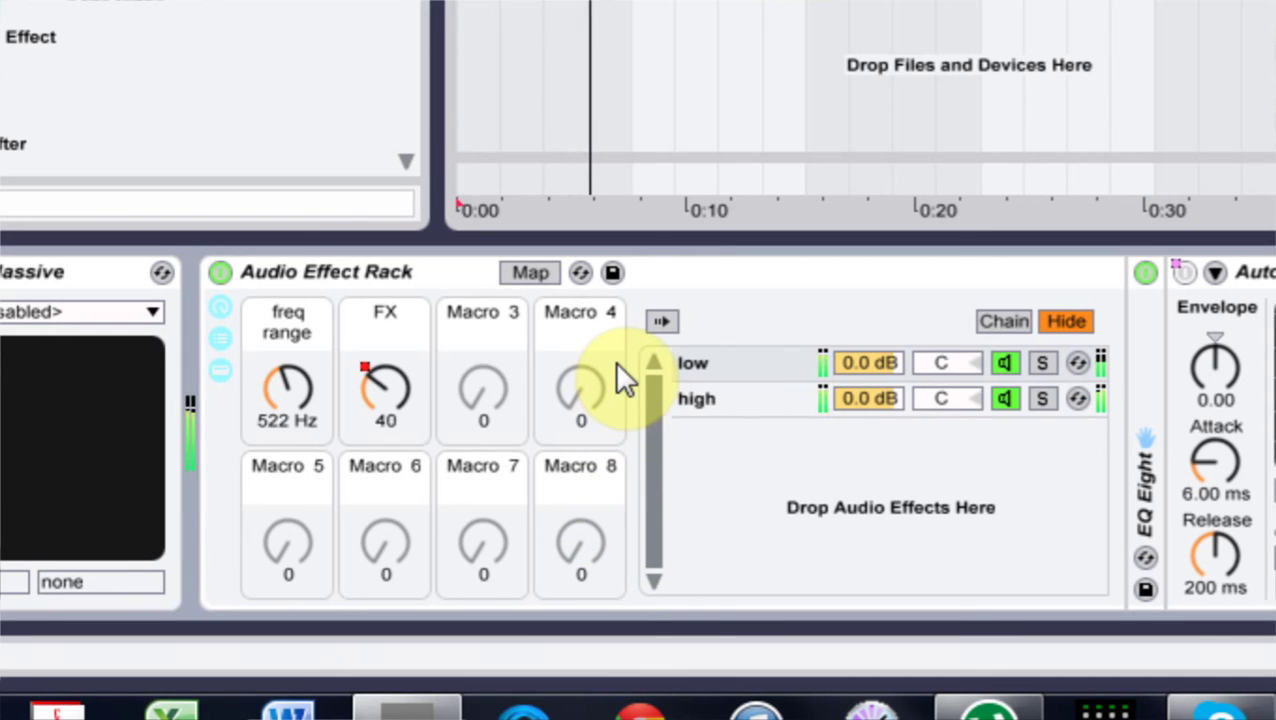
{"action": "left_click", "coordinate": [650, 312]}
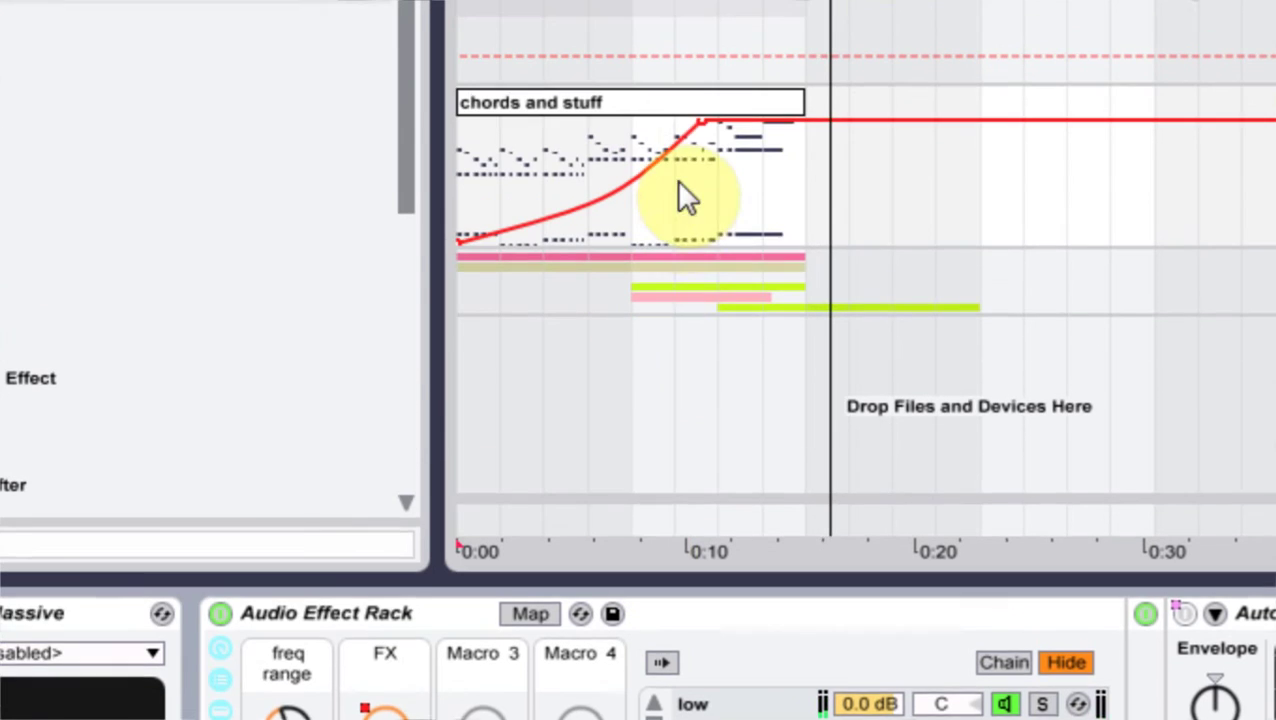
{"action": "key", "text": "space"}
{"action": "left_click", "coordinate": [697, 184]}
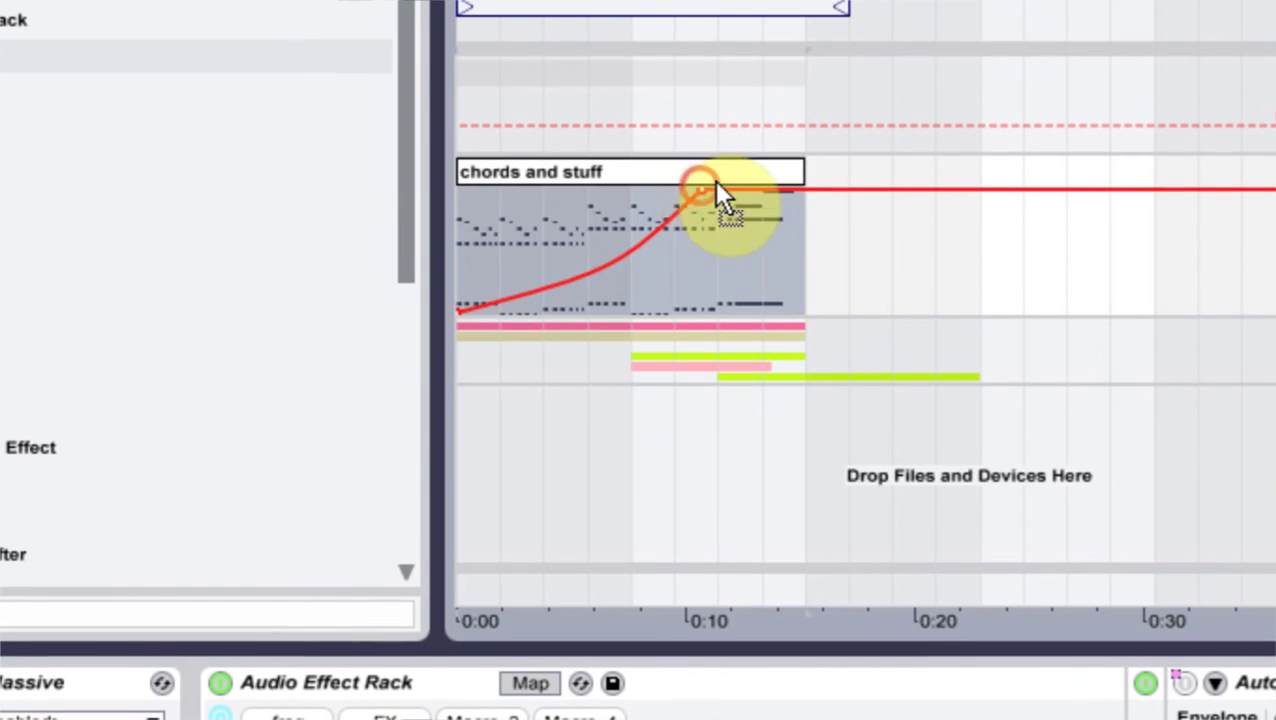
{"action": "left_click_drag", "start_coordinate": [700, 182], "coordinate": [723, 192]}
{"action": "key", "text": "ctrl+z"}
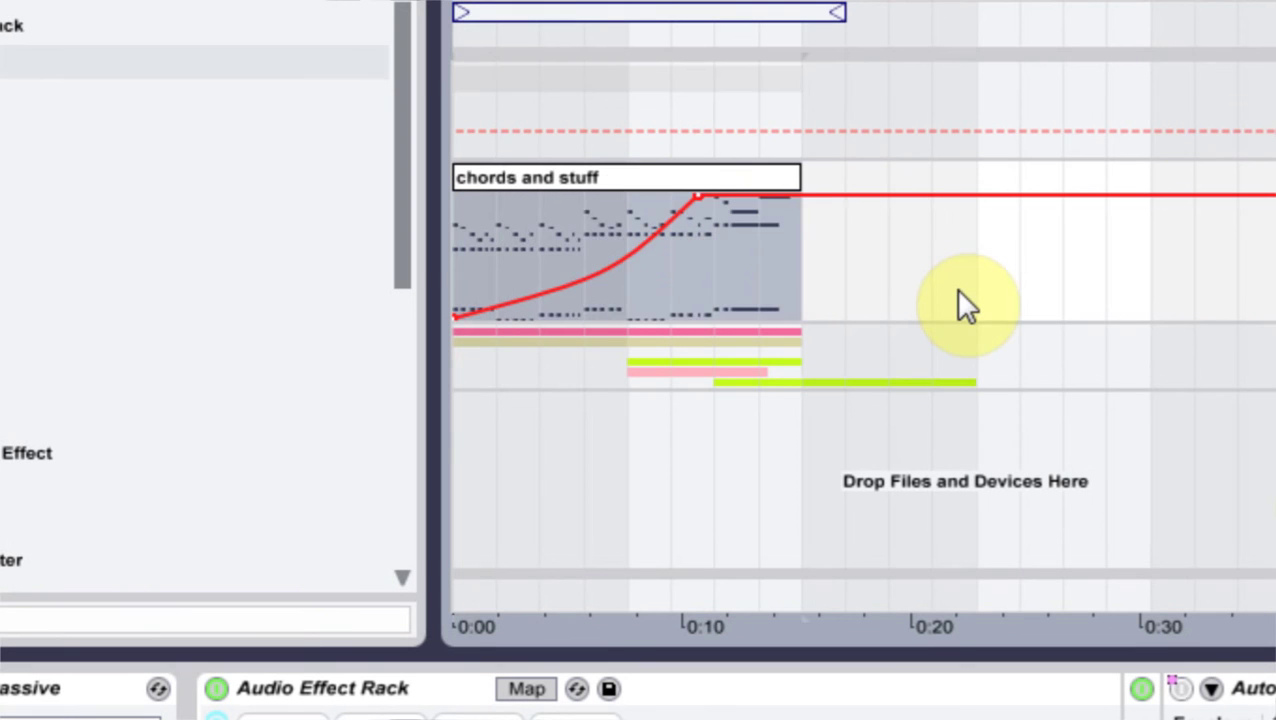
Step: Move the peak breakpoint of the FX automation to about bar 7.25 and play the arrangement from bar 4
{"action": "left_click", "coordinate": [745, 240]}
{"action": "left_click_drag", "start_coordinate": [695, 194], "coordinate": [727, 195]}
{"action": "left_click", "coordinate": [584, 303]}
{"action": "key", "text": "space"}
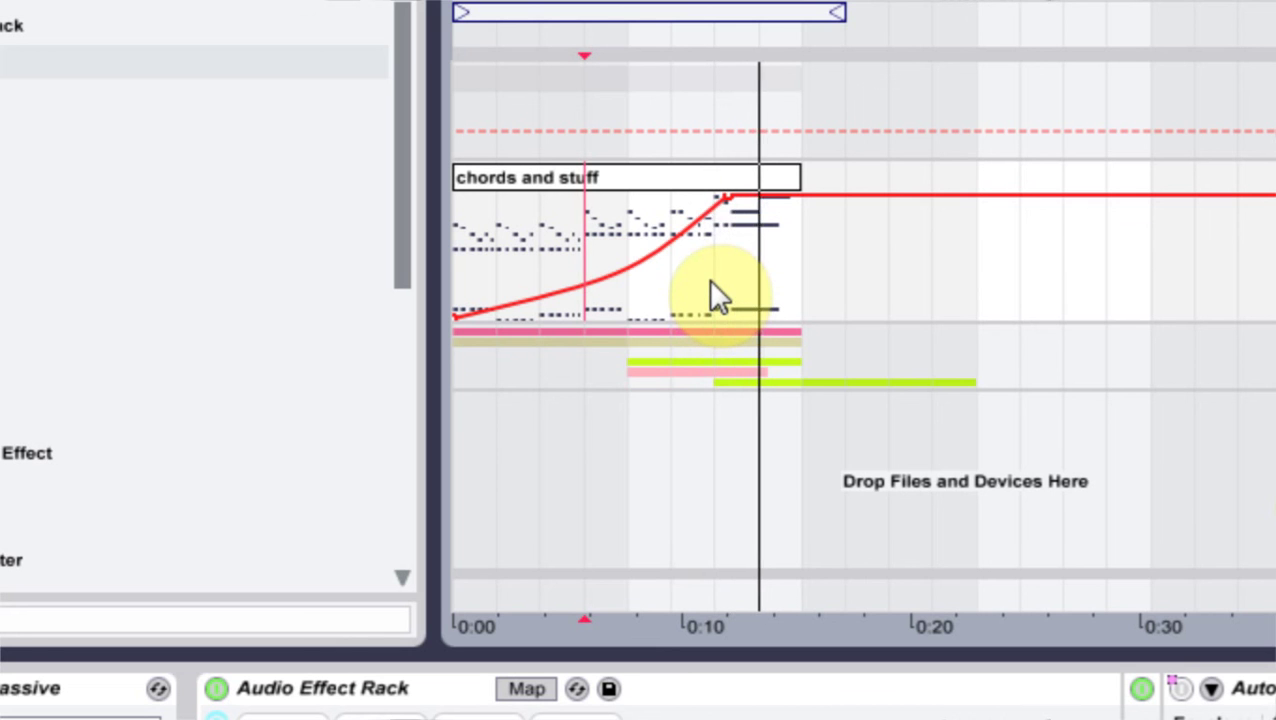
Step: Shift the FX automation's peak breakpoint to about bar 7.5 at value 127 and play from bar 6 to audition it
{"action": "key", "text": "space"}
{"action": "left_click", "coordinate": [721, 370]}
{"action": "left_click", "coordinate": [726, 327]}
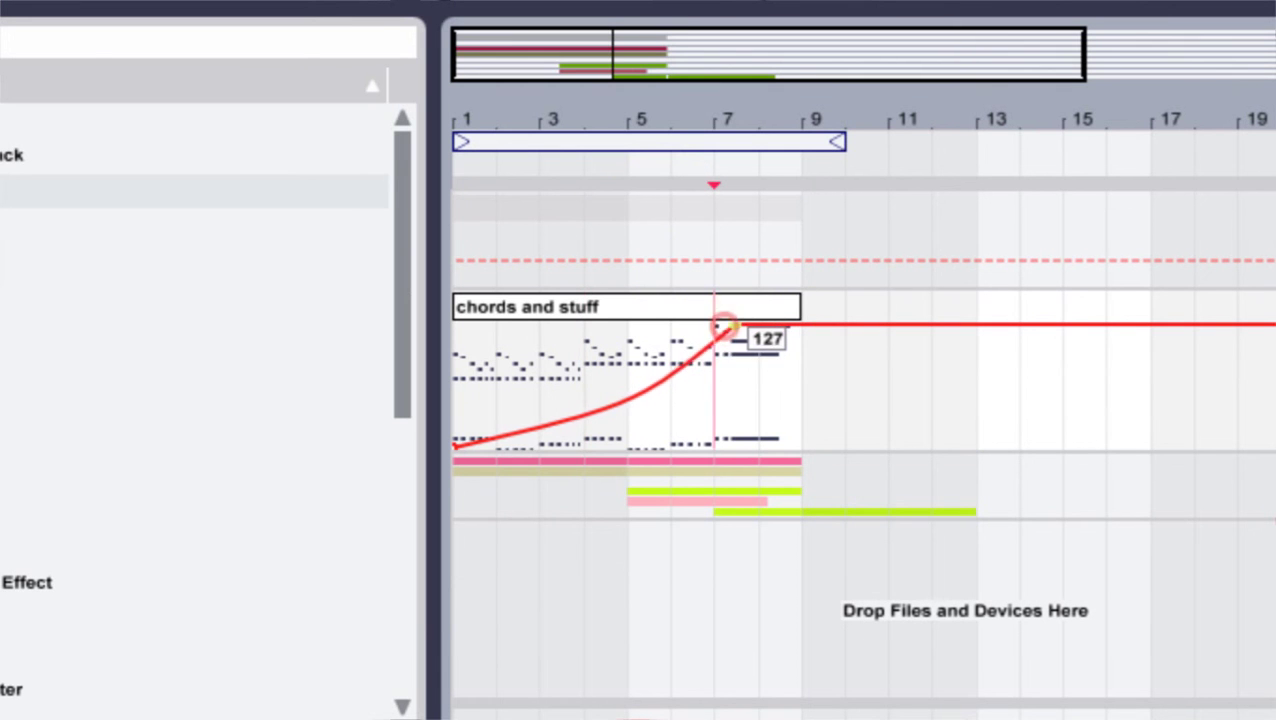
{"action": "left_click", "coordinate": [703, 335]}
{"action": "left_click", "coordinate": [657, 347]}
{"action": "key", "text": "space"}
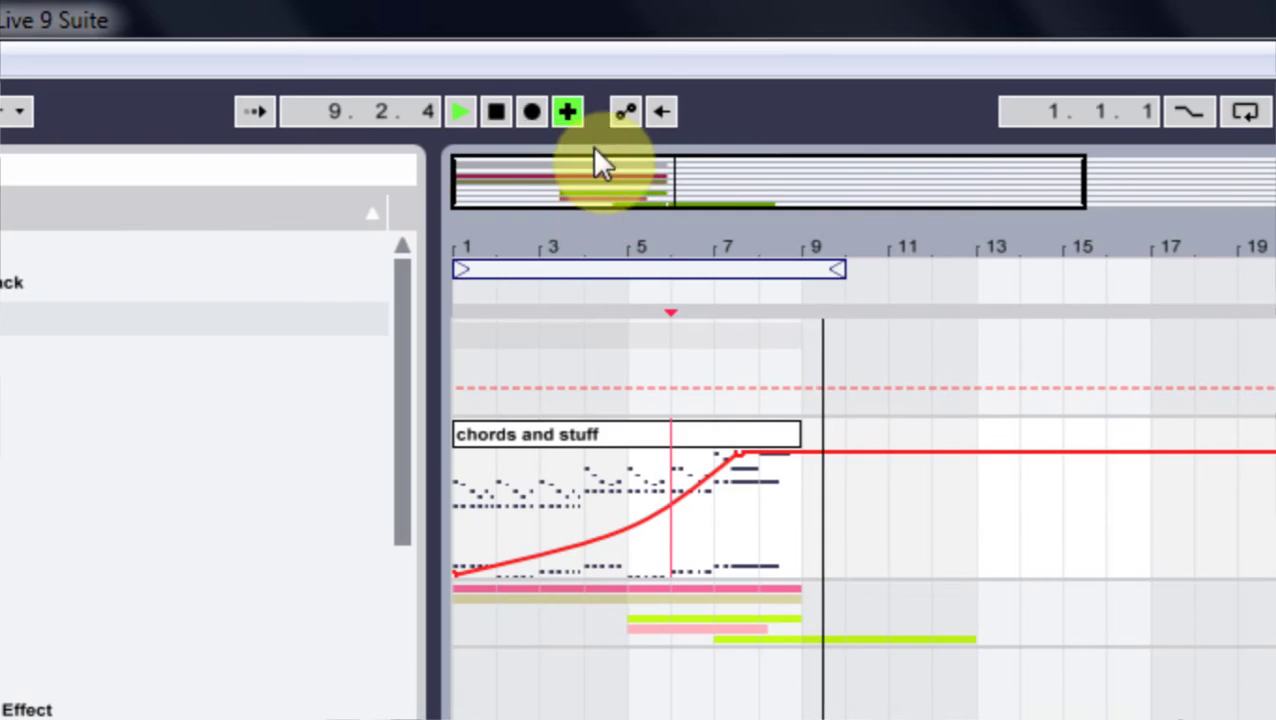
Step: Return to the start of the arrangement, take the synth group out of solo, and play everything together
{"action": "double_click", "coordinate": [494, 112]}
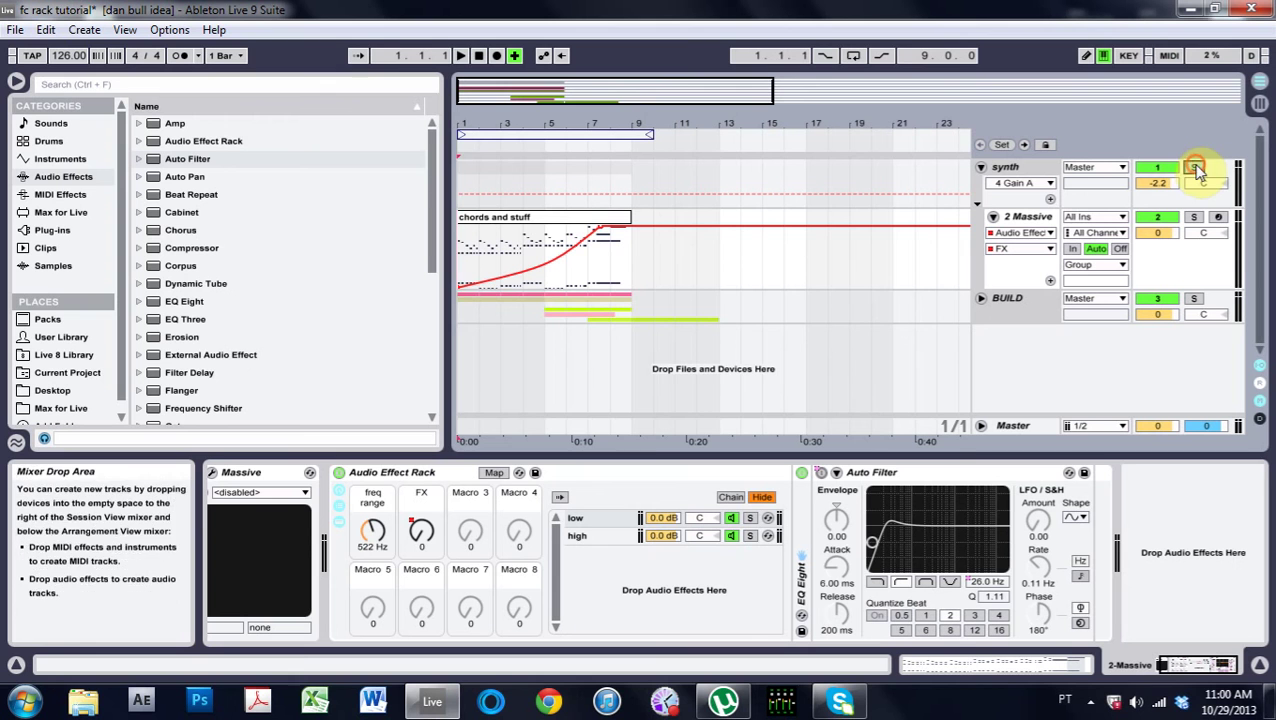
{"action": "key", "text": "space"}
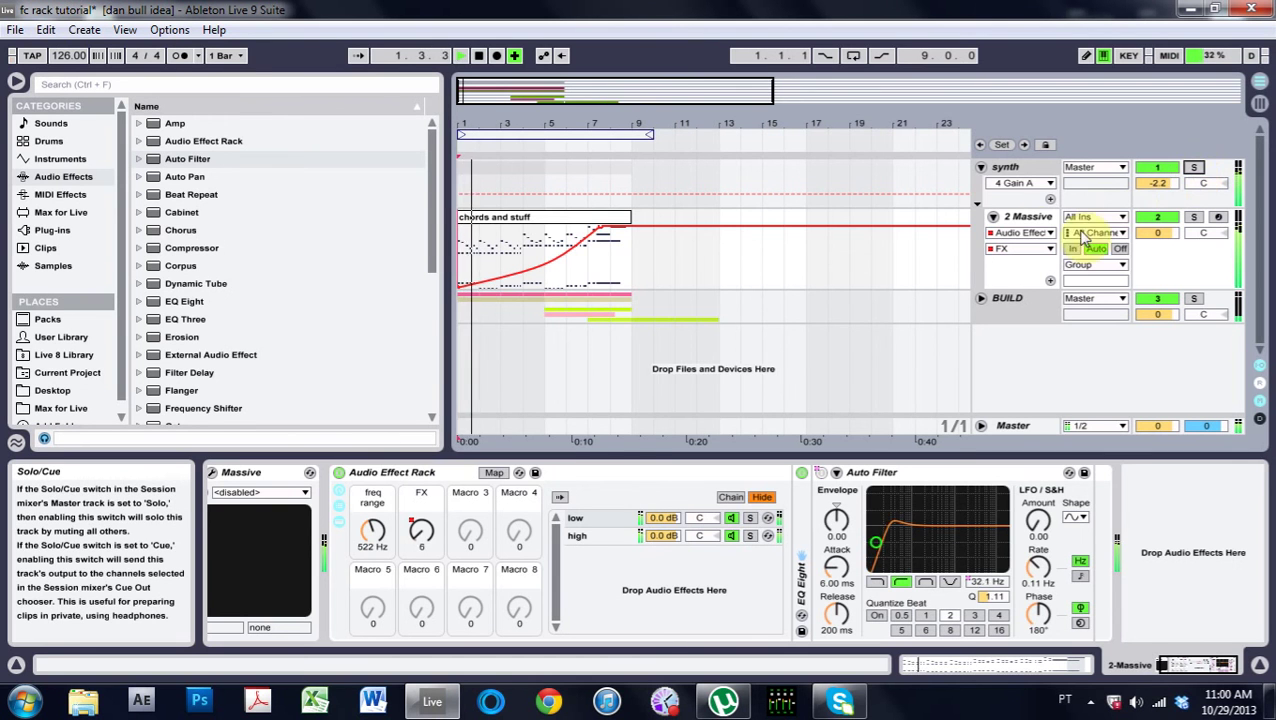
Step: Collapse and re-expand the synth group, and select the Massive track to show its Audio Effect Rack
{"action": "left_click", "coordinate": [982, 168]}
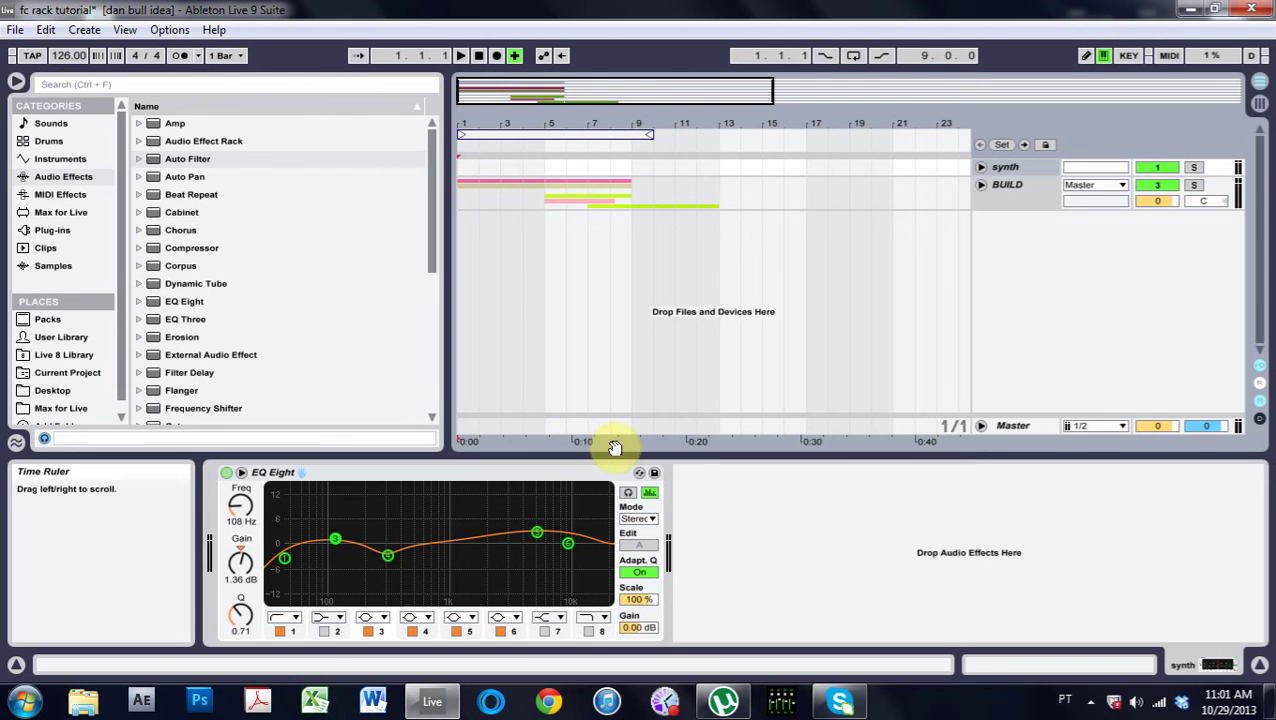
{"action": "left_click", "coordinate": [981, 168]}
{"action": "left_click", "coordinate": [1010, 218]}
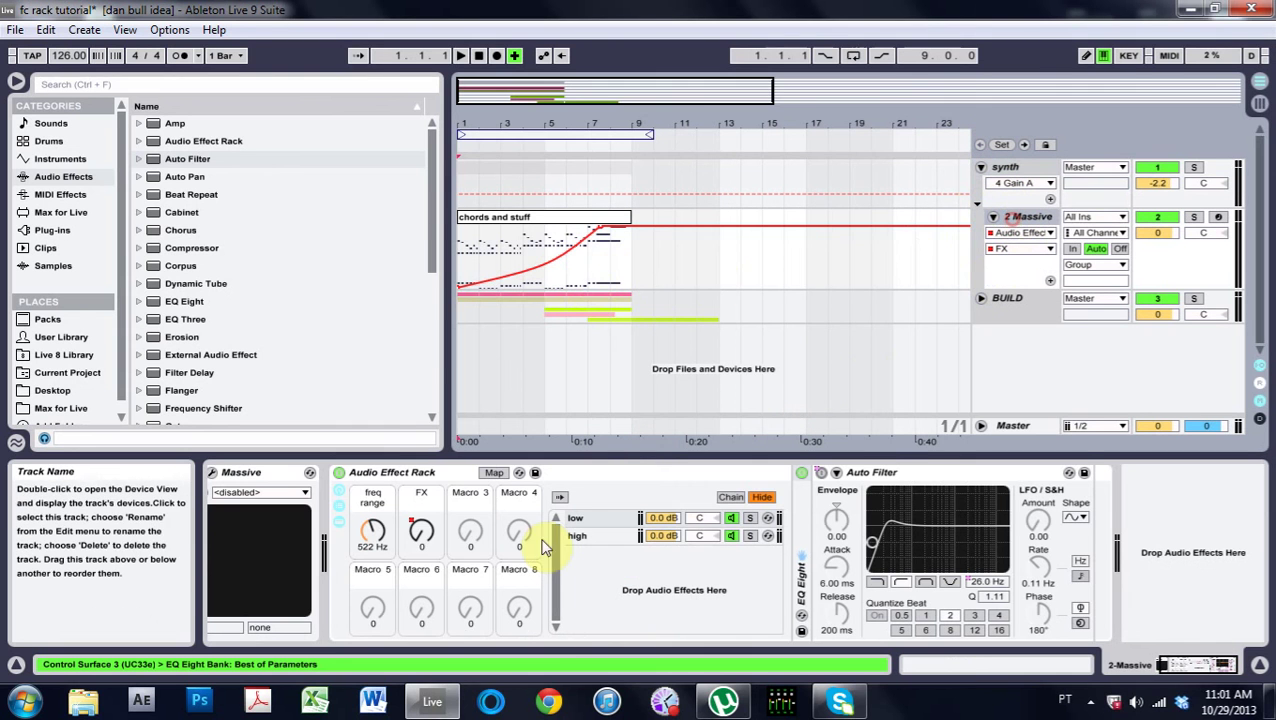